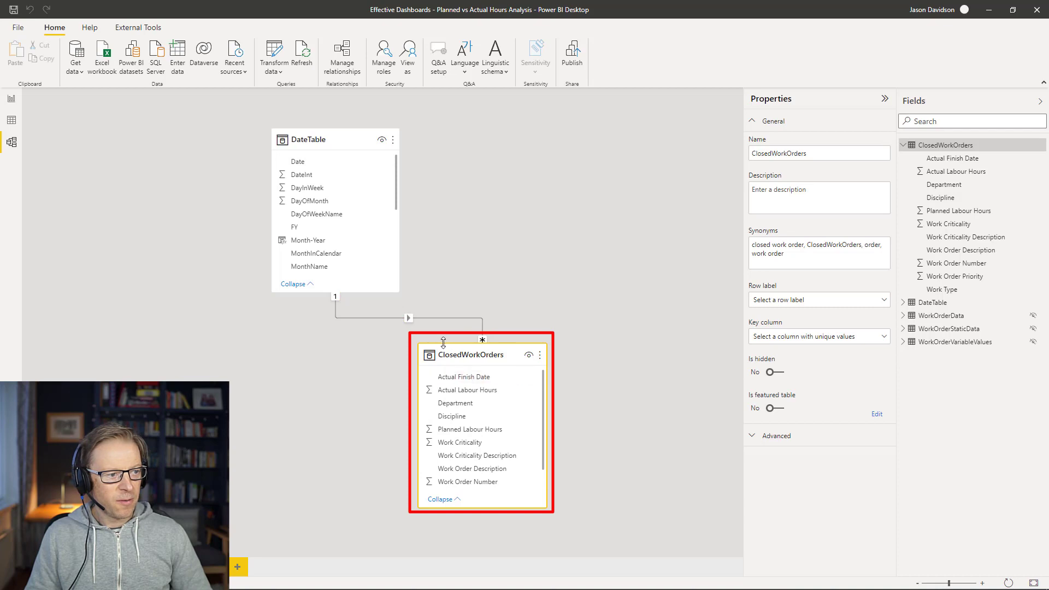
Step: In the report view, create ClosedWorkOrders column "Planned vs Actual difference %" dividing planned minus actual labour hours by planned labour hours and returning PADiff
click(441, 318)
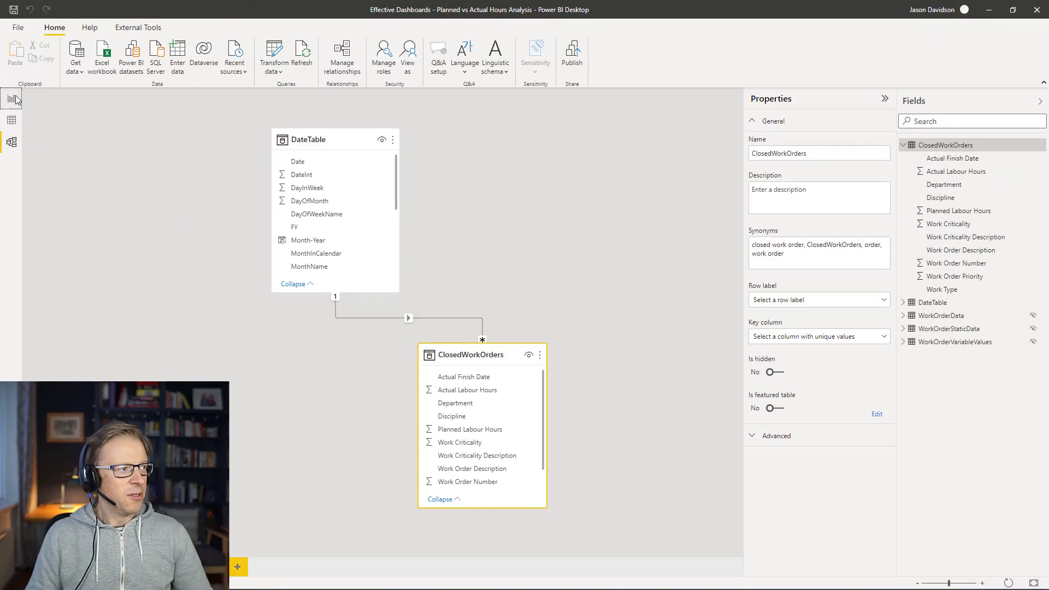
click(11, 99)
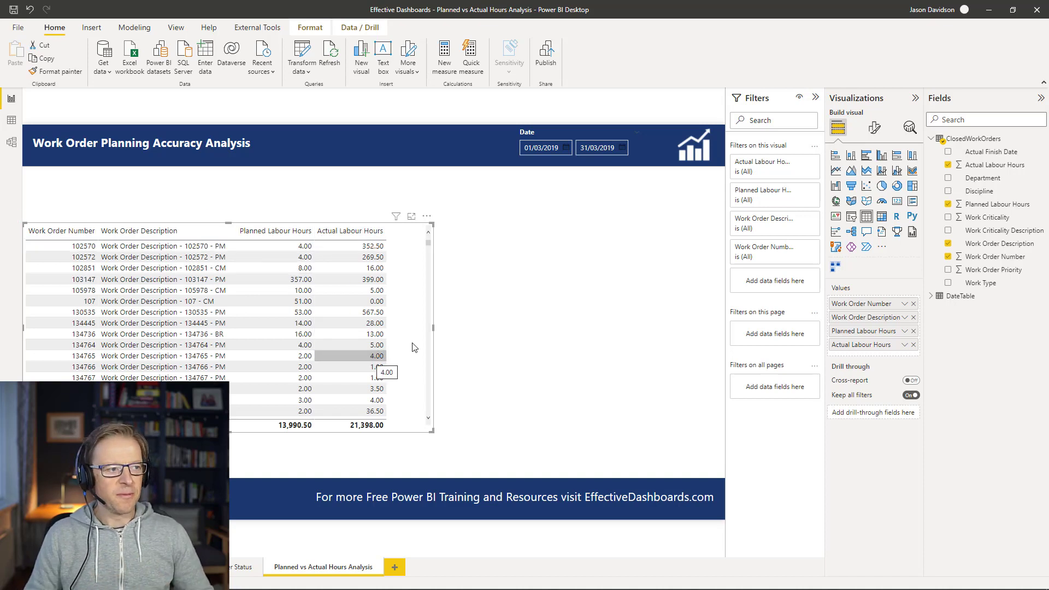
right_click(983, 218)
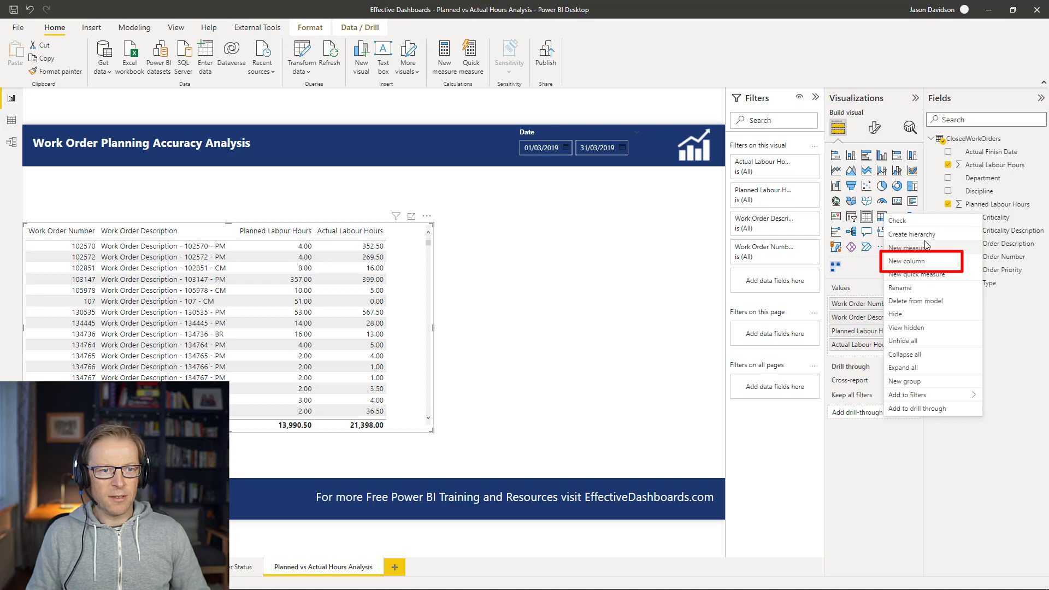
click(922, 261)
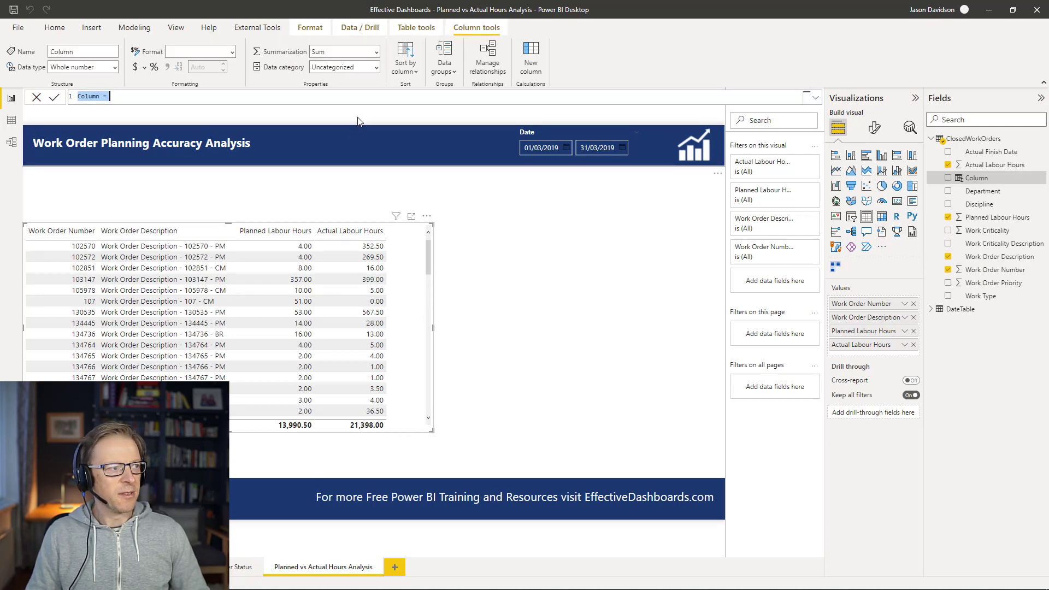
text(Planned vs Actual difference % = VAR PlannedActualDiff = ClosedWorkOrders[Planned Labour Hours] - ClosedWorkOrders[Actual Labour Hours] VAR PADiff =     DIVIDE(PlannedActualDiff, ClosedWorkOrders[Planned Labour Hours]) Return PADiff)
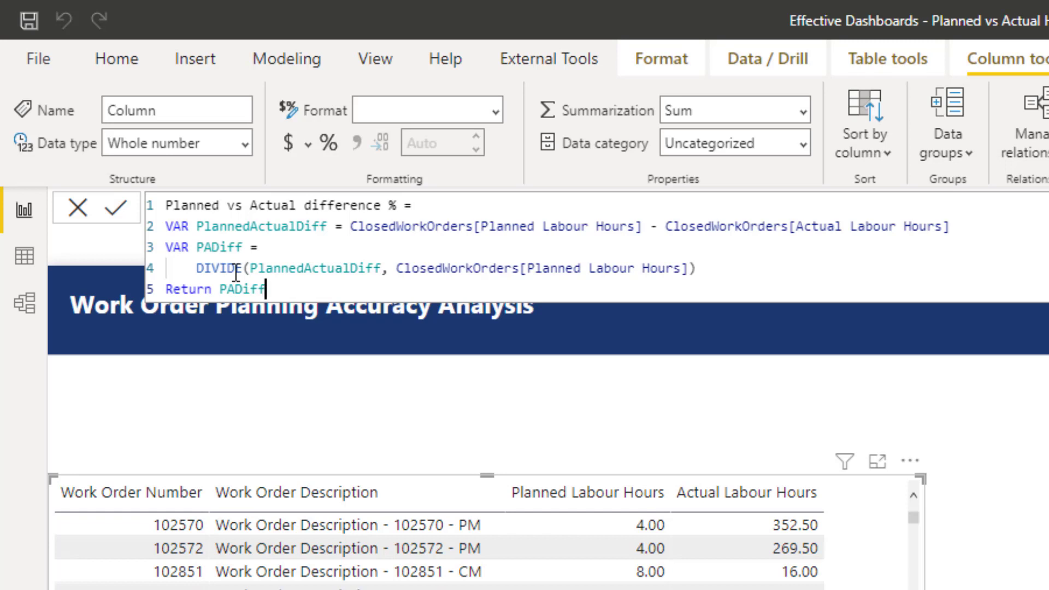
scroll(364, 278, up, 2)
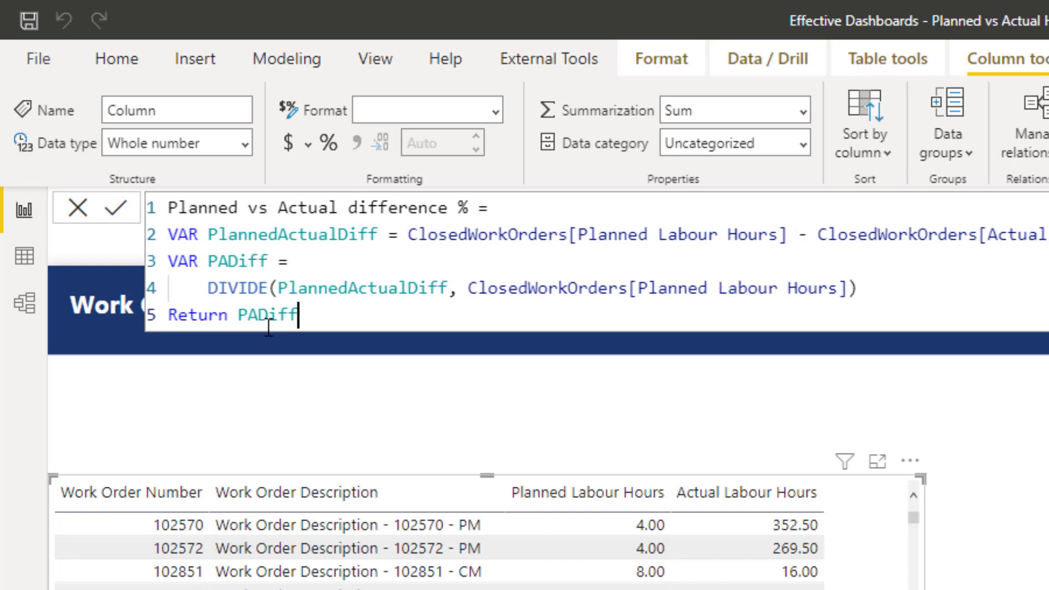
Step: Commit the column formula with PlannedActualDiff as its return value and add the column to the work order table, widening the table to fit
drag(238, 316, 311, 324)
text(PlannedActualDiff)
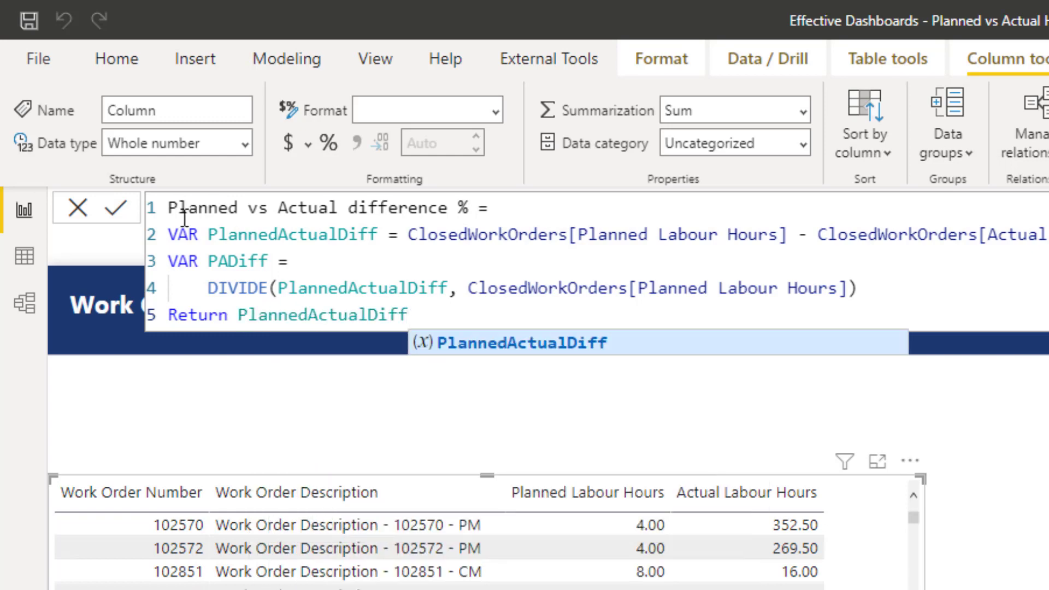
click(112, 212)
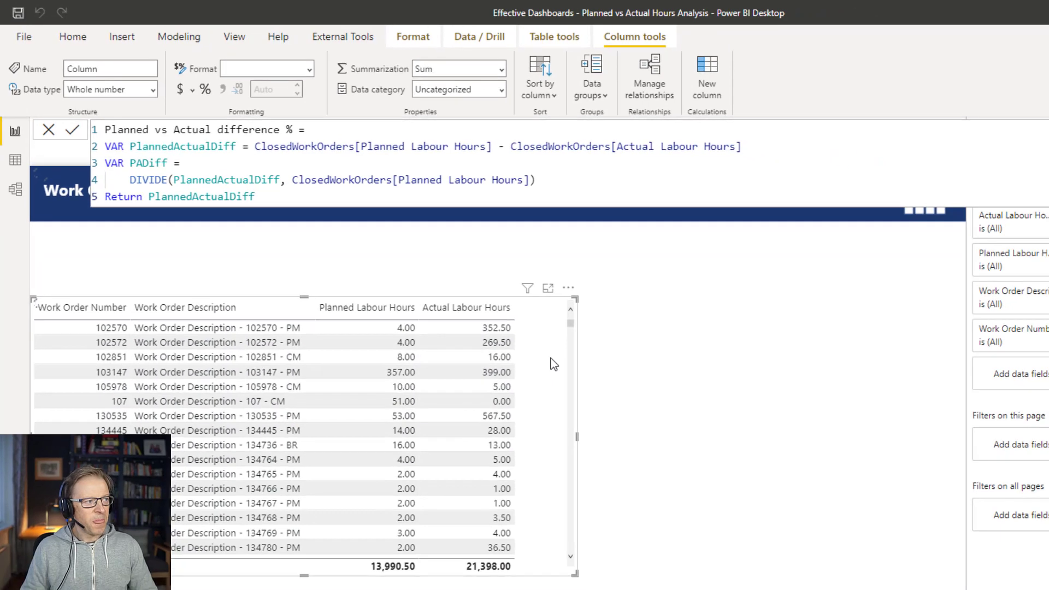
drag(1048, 399, 533, 403)
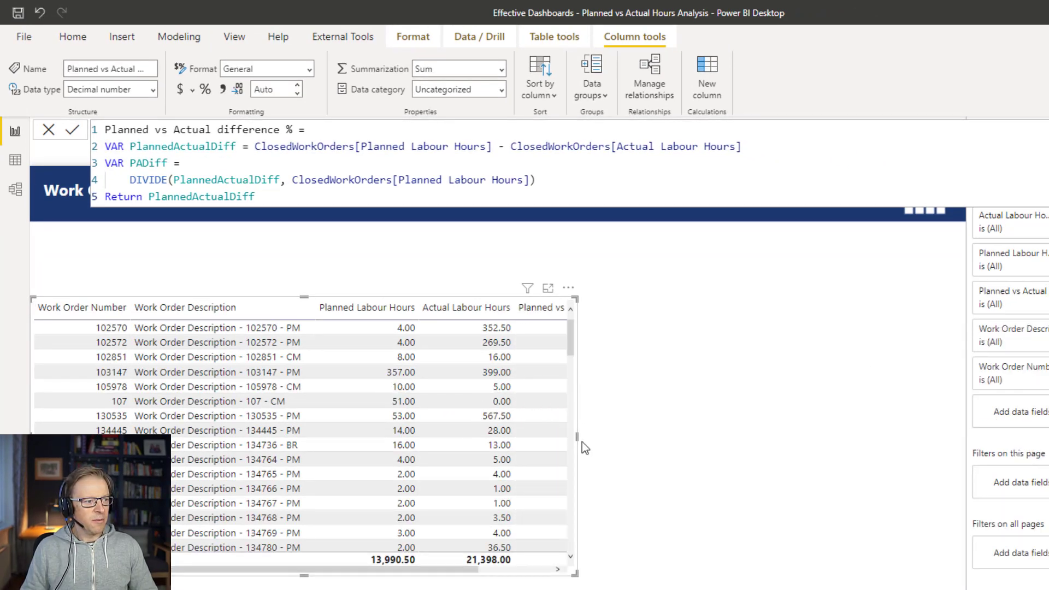
drag(577, 437, 812, 430)
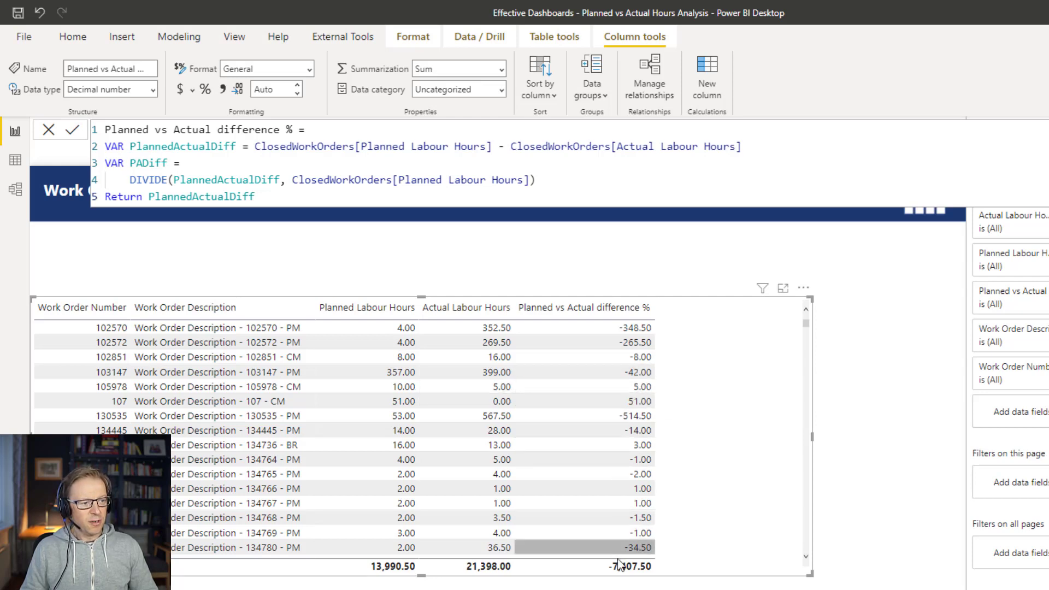
Step: Change the return value of the Planned vs Actual difference % formula to PADiff and format the column as a percentage
drag(256, 197, 148, 196)
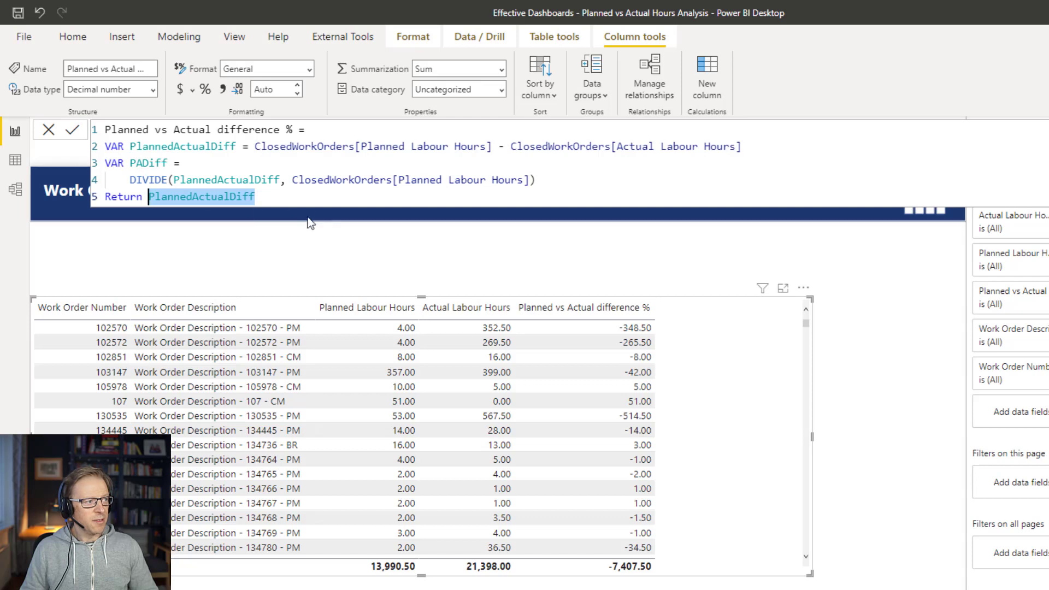
text(PADiff)
key(Return)
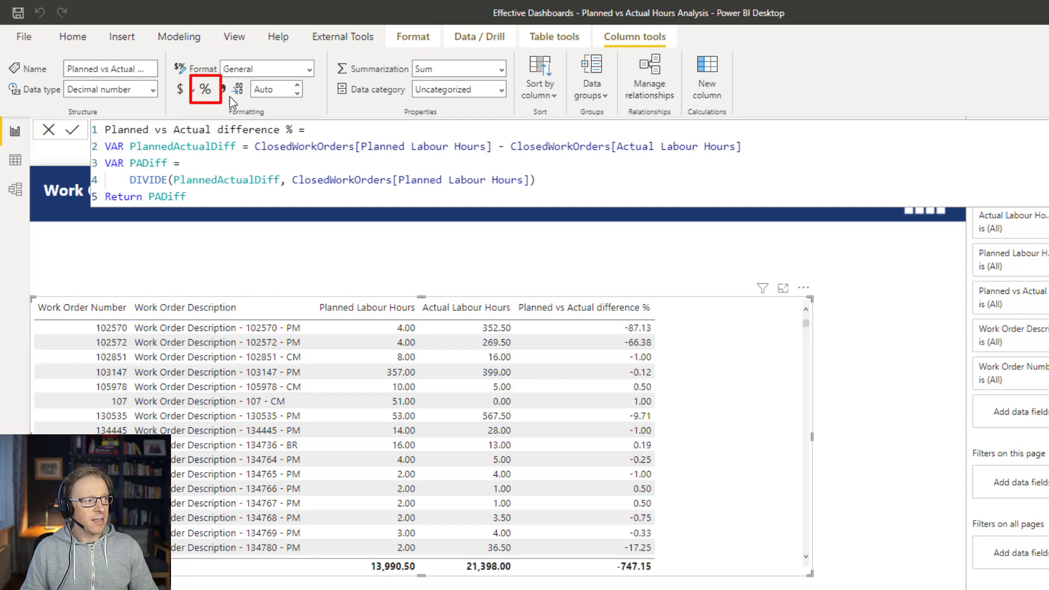
click(203, 92)
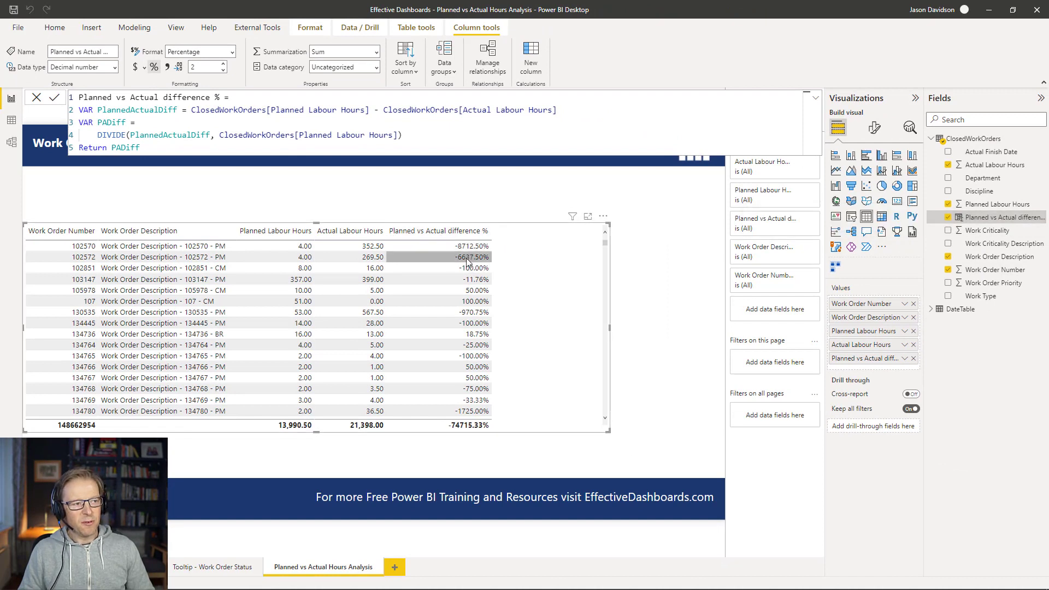
mouse_move(476, 347)
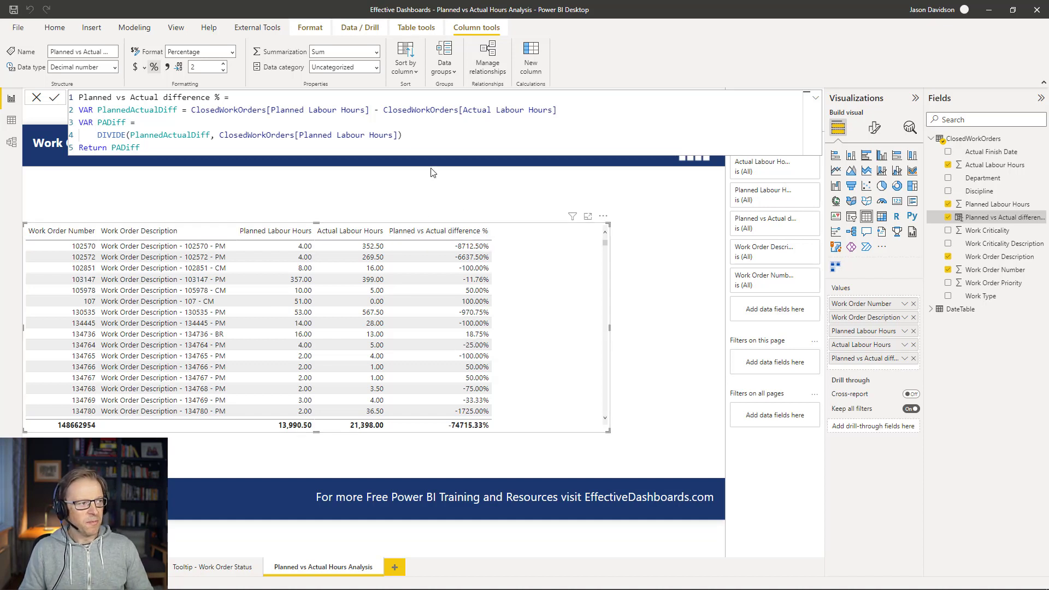
Step: Create the ClosedWorkOrders column "Planned vs Actual ABS difference %" as the ABS of Planned vs Actual difference %
right_click(1003, 226)
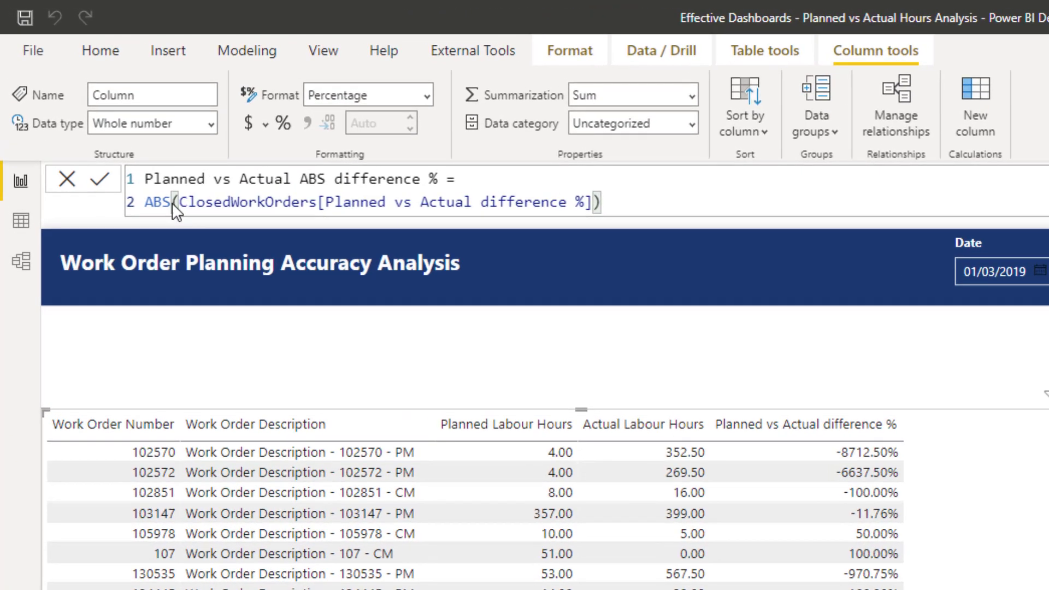
double_click(181, 202)
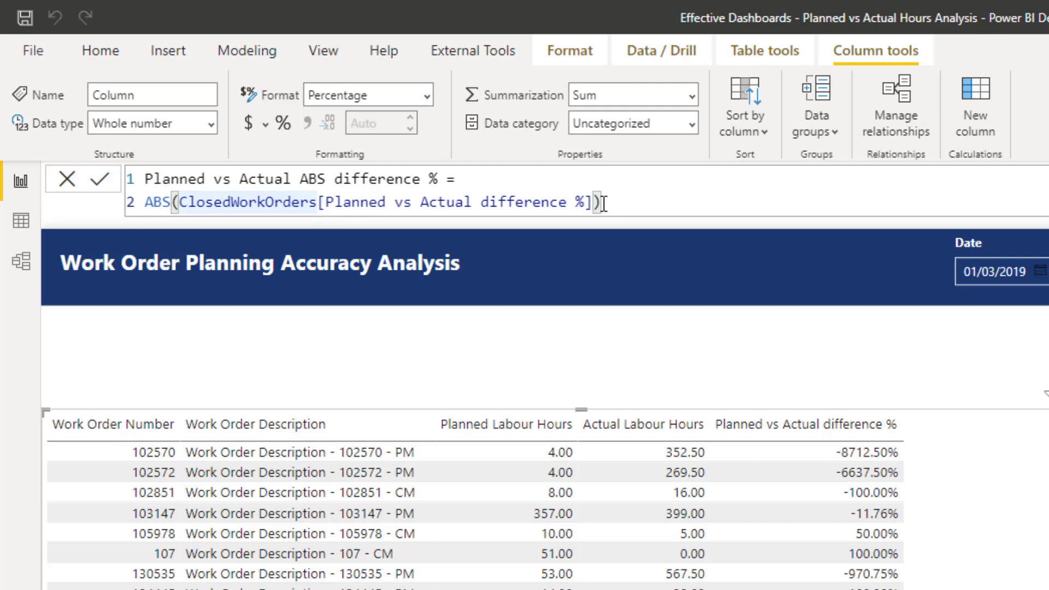
click(175, 204)
key(Right)
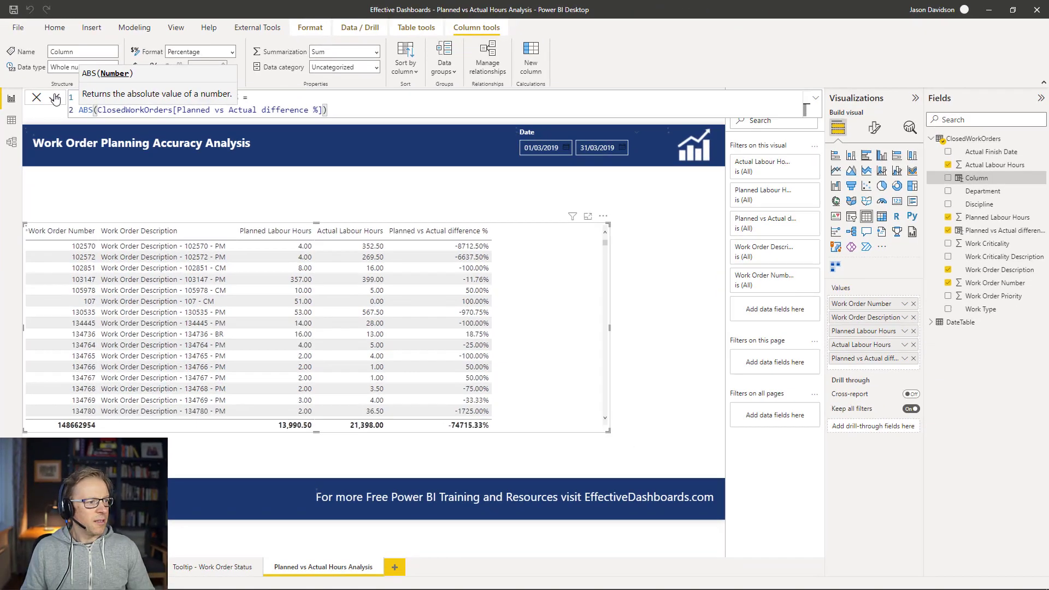
click(56, 99)
Step: Add Planned vs Actual ABS difference % to the work order table and format it as a percentage
drag(995, 217, 528, 284)
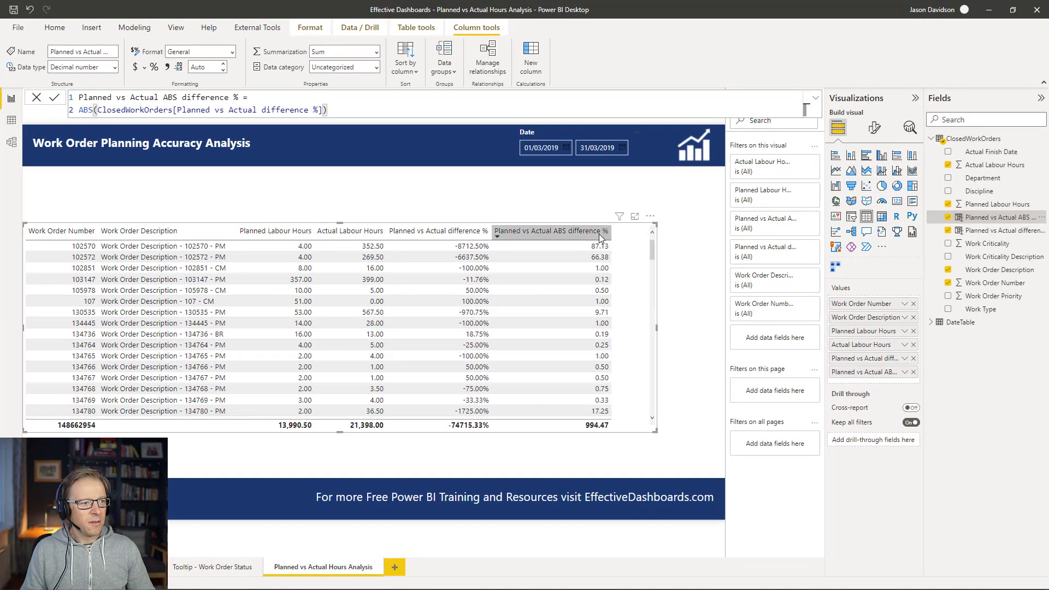
click(154, 67)
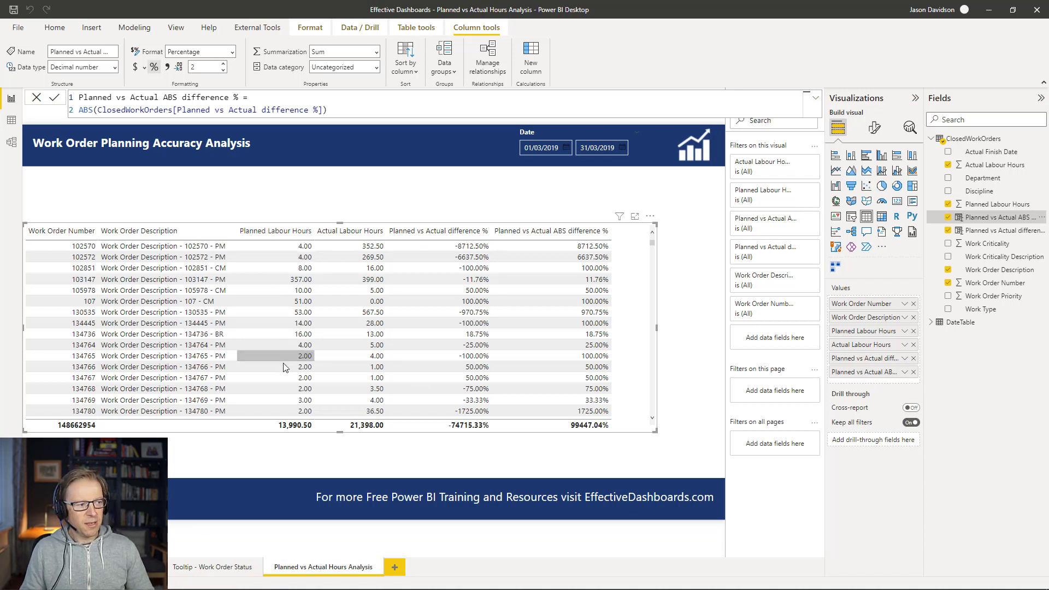
Step: Write the column "Planned vs Actual ABS difference % Within Limits" with SWITCH giving 1 within 1, 0.75, 0.50, 0.25 or 0.15 by planned hours, else 0
click(1041, 138)
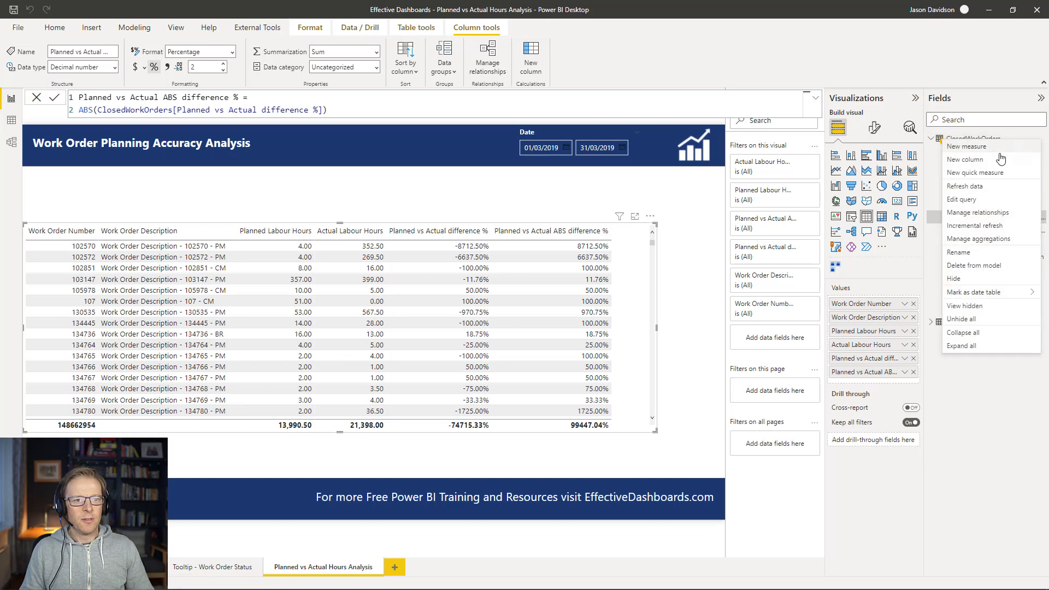
key(Escape)
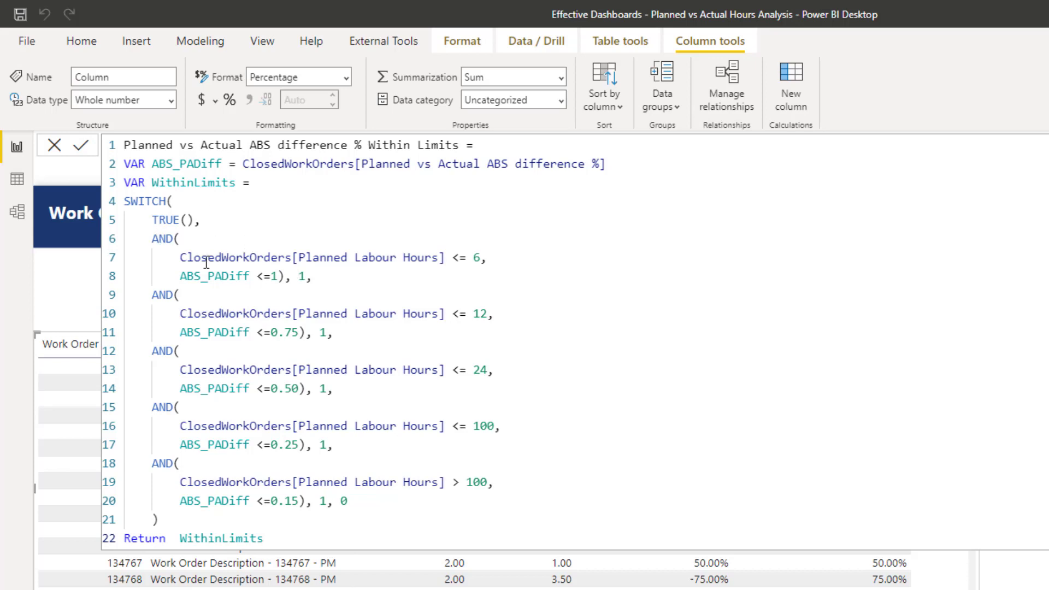
Step: Comment the first SWITCH condition with "//1 = within limits" and commit the Within Limits column formula
click(309, 273)
text(, //1 = within limits)
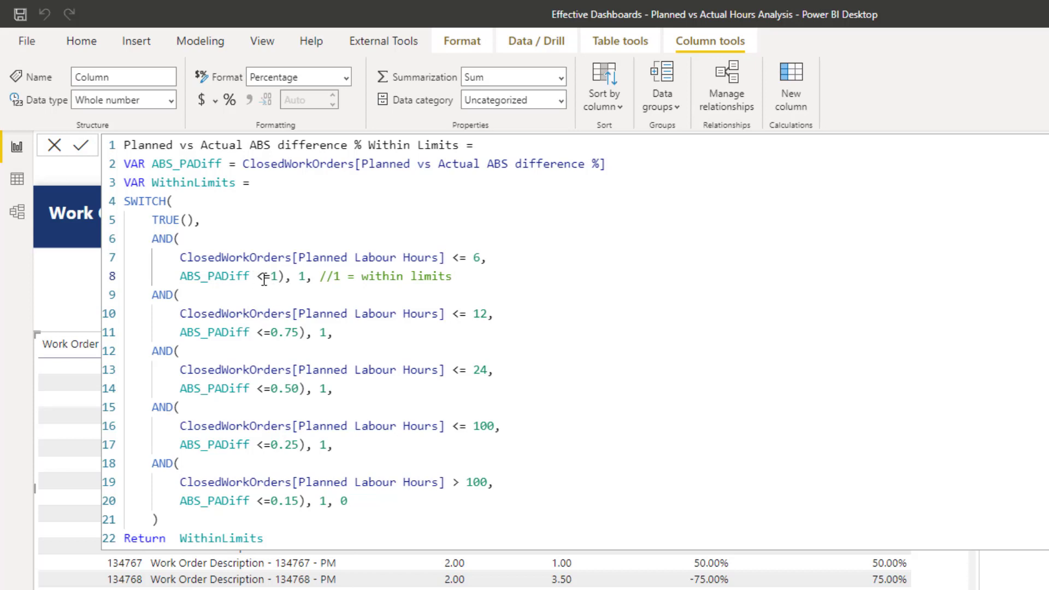
double_click(301, 277)
double_click(342, 501)
click(329, 501)
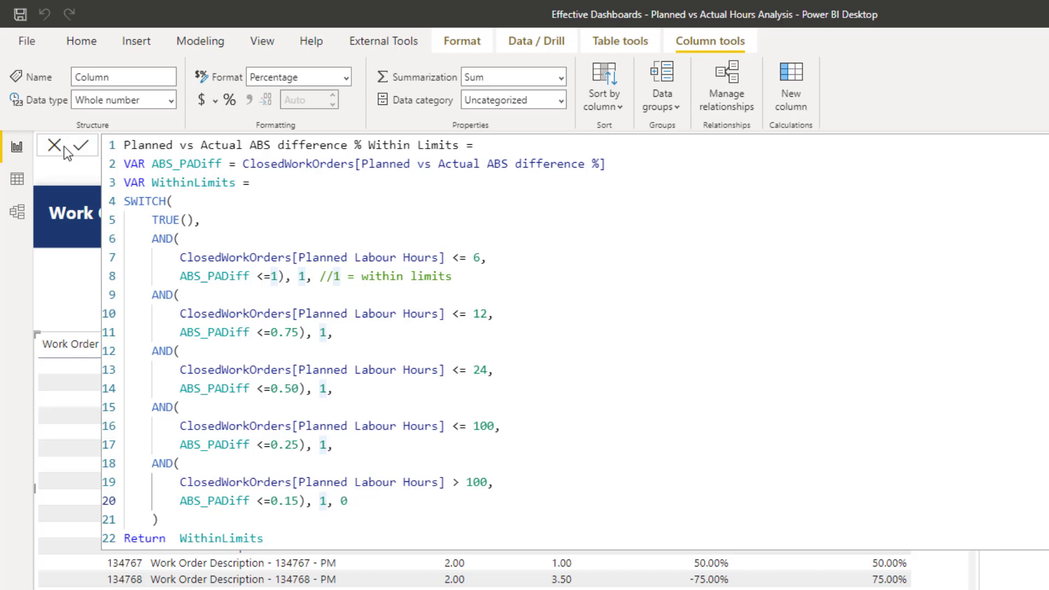
key(Return)
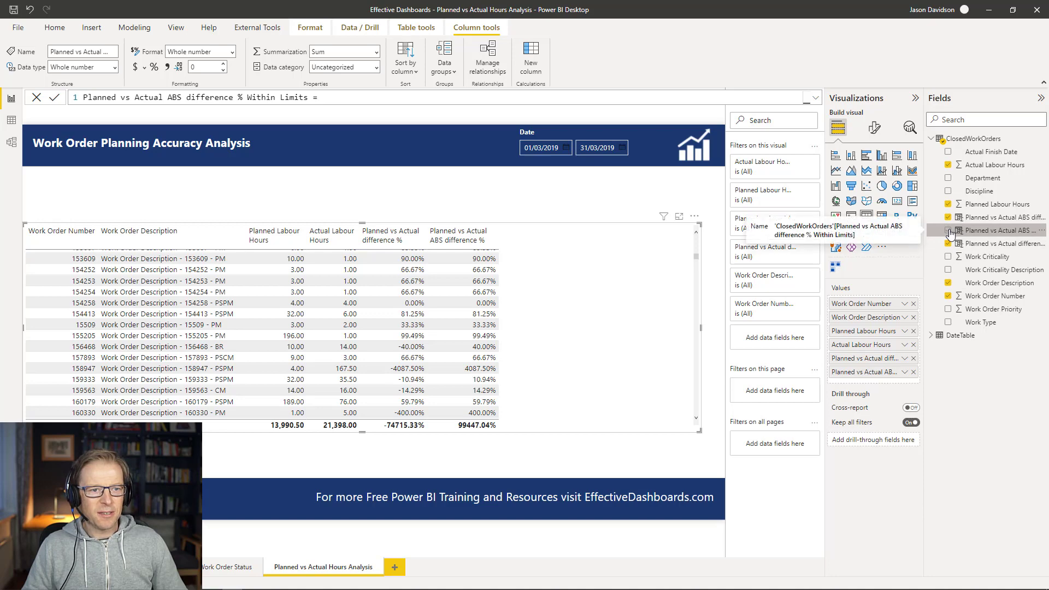
Step: Add the Planned vs Actual ABS difference % Within Limits column to the work order table
click(949, 231)
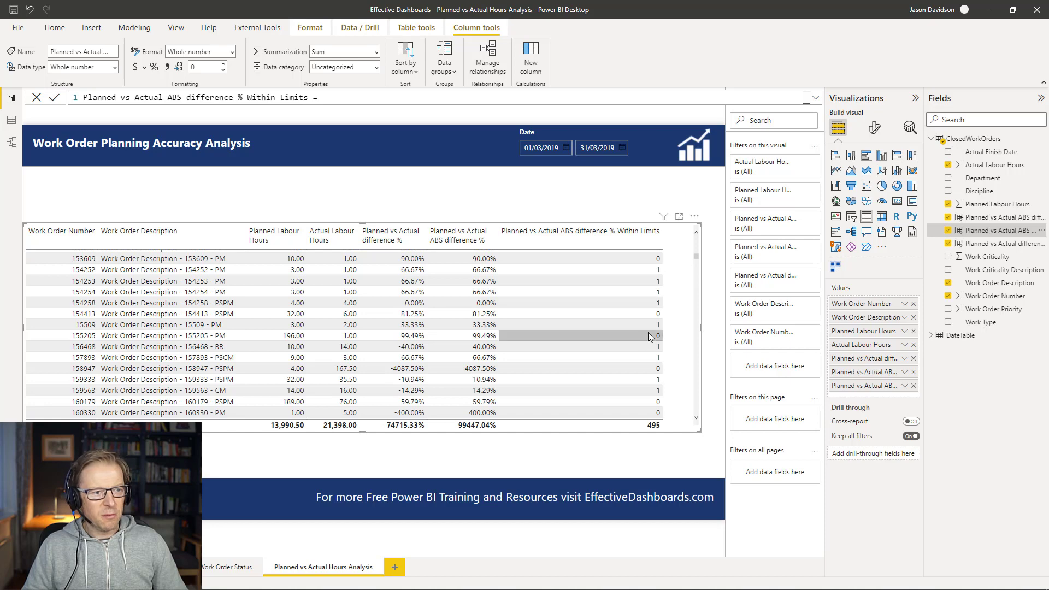
drag(696, 258, 699, 245)
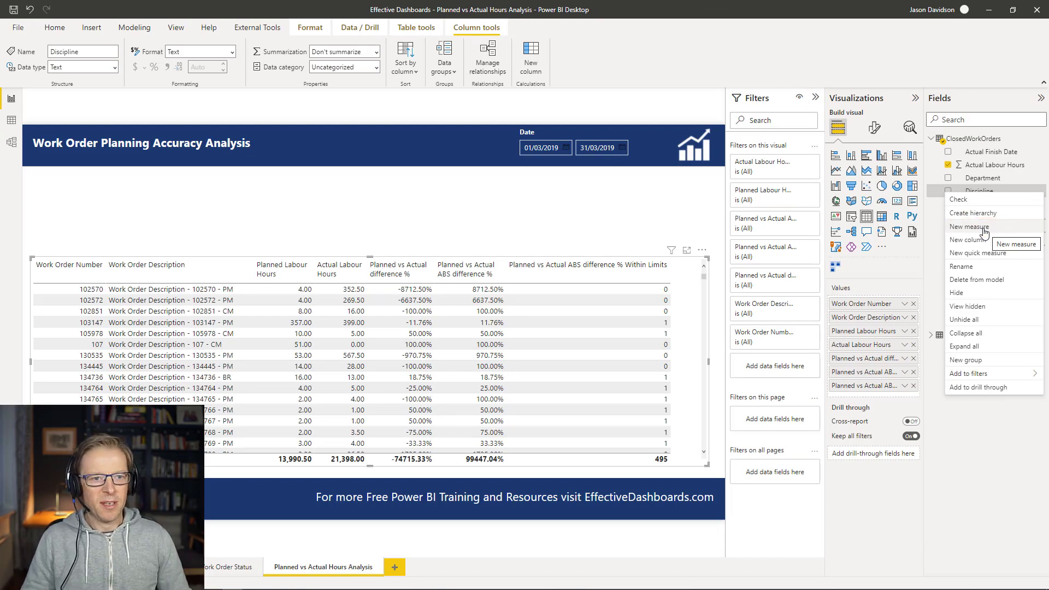
Step: Create the measure "Pct Work Order Within Planning Accuracy" using counts of selected work orders (WOSelected) and those within planning accuracy (WOsWithinPA)
click(982, 228)
text(Pct Work Order Within Planning Accuracy = VAR WOSelected = CALCULATE(     COUNTROWS(ClosedWorkOrders) ) VAR WOsWithinPA = CALCULATE(     COUNTROWS(ClosedWorkOrders),     FILTER(         ClosedWorkOrders,         ClosedWorkOrders[Planned vs Actual ABS difference % Within Limits] = 1     ) ) VAR Result = DIVIDE(WOsWithinPA, WOSelected) Return Result)
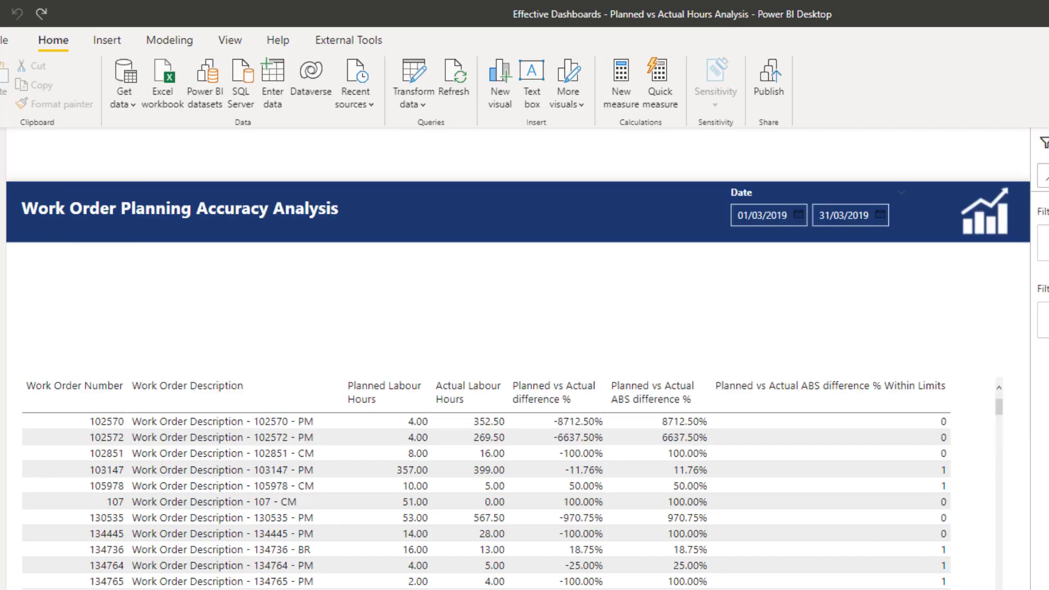
Step: Insert a card above the table showing Pct Work Order Within Planning Accuracy and align it with the table's edge
click(996, 223)
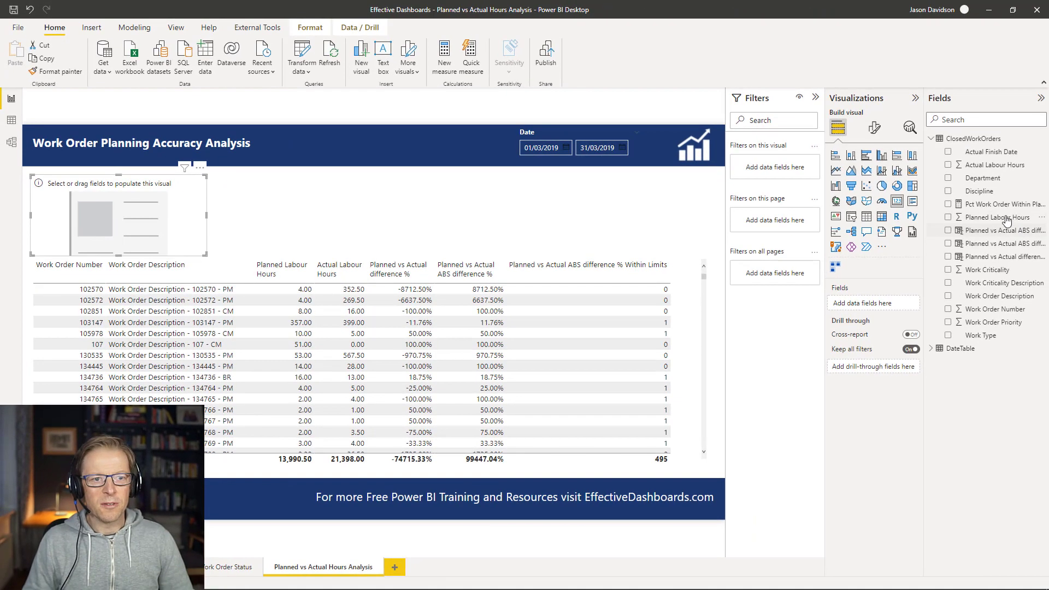
drag(1000, 204, 872, 304)
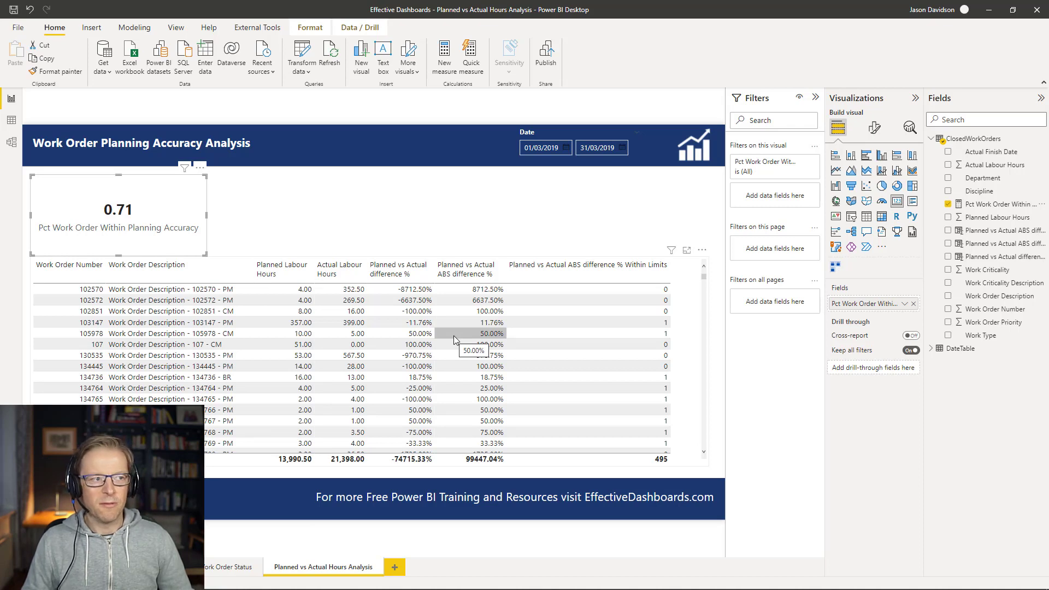
drag(157, 214, 161, 215)
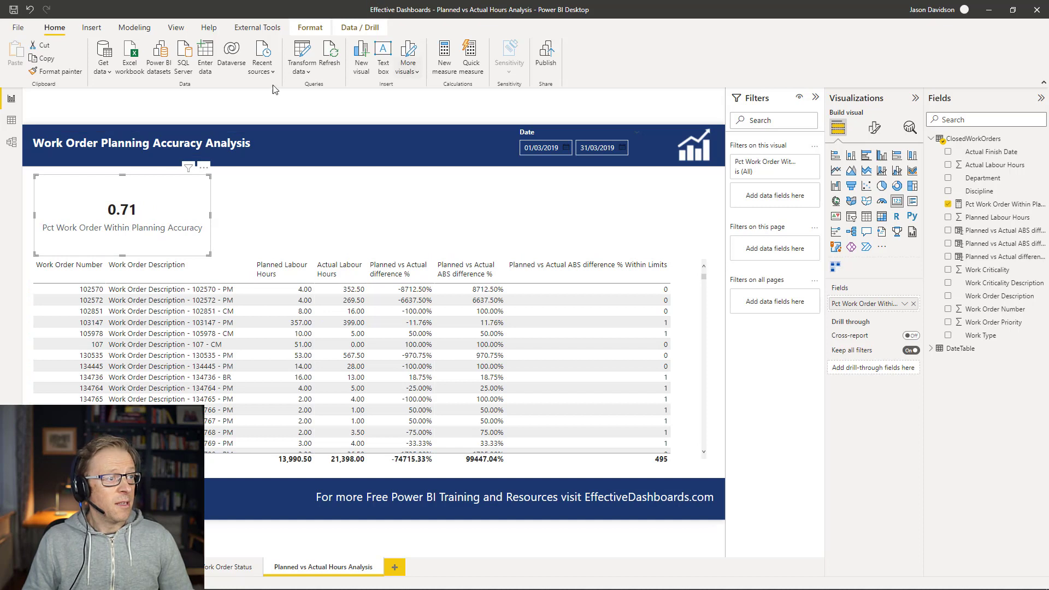
Step: Format the Pct Work Order Within Planning Accuracy measure as a percentage and narrow its card
click(981, 204)
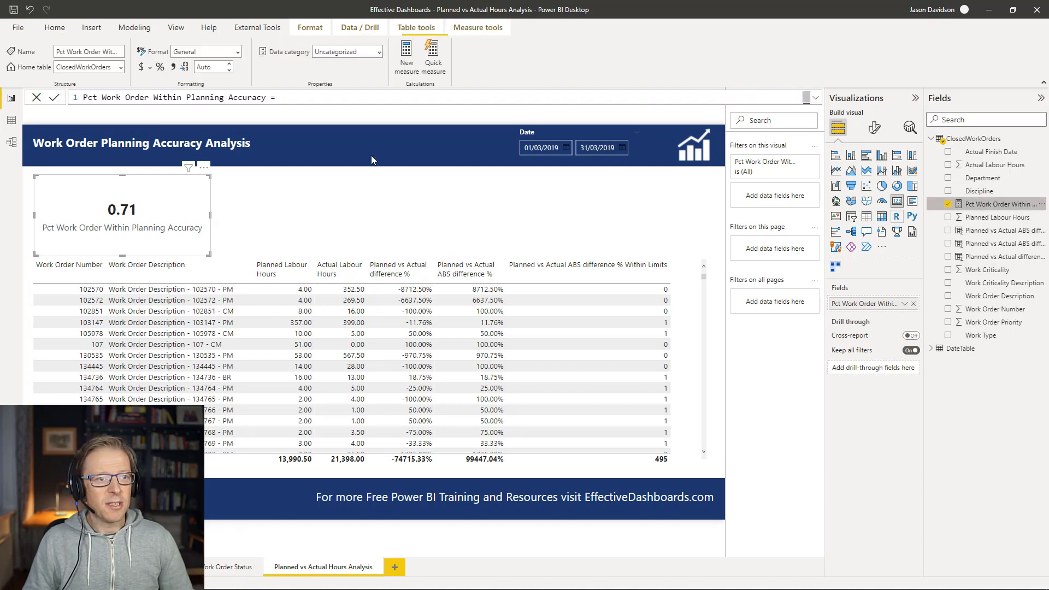
click(160, 67)
drag(209, 219, 165, 216)
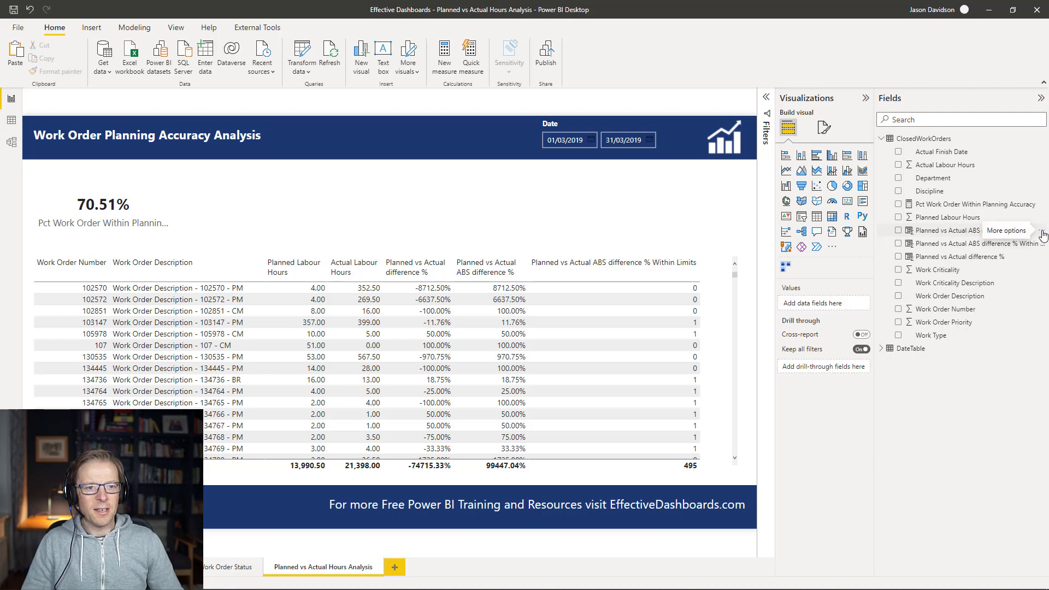
Step: Create the measure "Pct Work Orders Planned < Actual" dividing out-of-limits work orders with a difference % <=0 by all out-of-limits work orders
click(1042, 235)
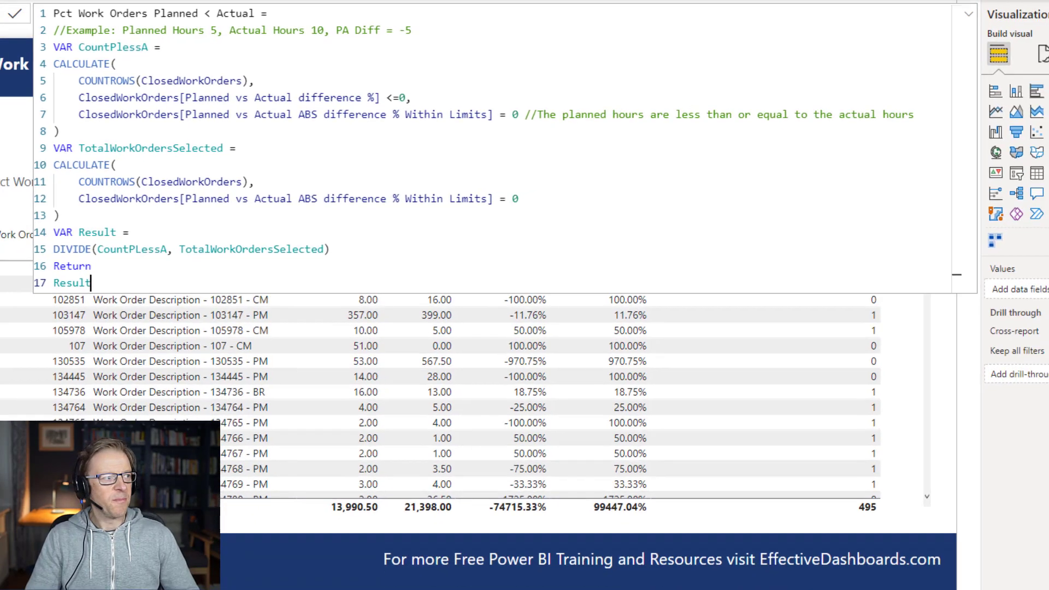
click(46, 12)
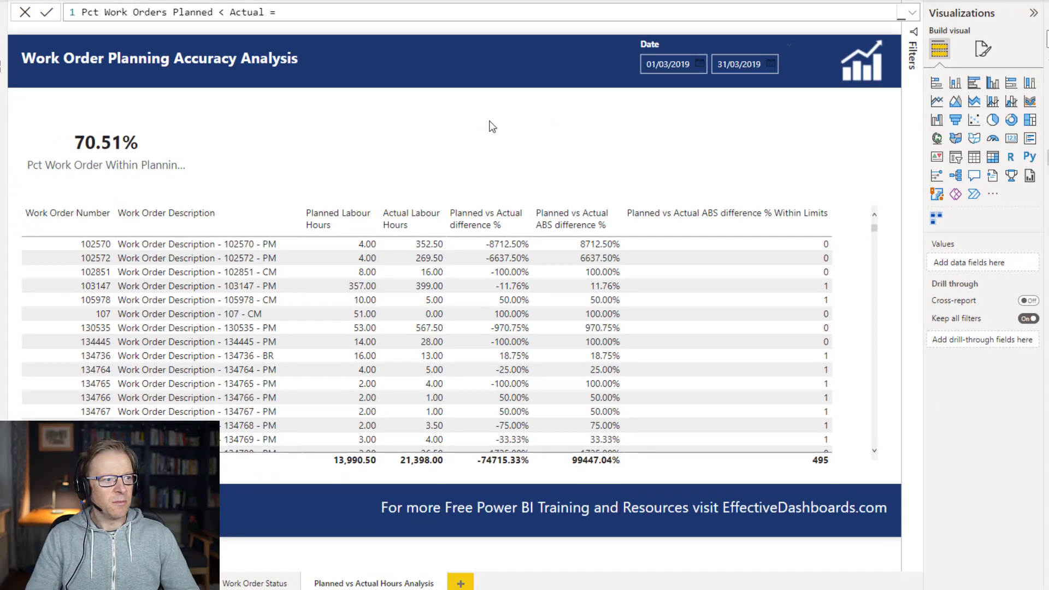
Step: Insert a card showing Pct Work Orders Planned < Actual beside the existing accuracy card and narrow it to about half the free width
drag(1048, 158, 491, 125)
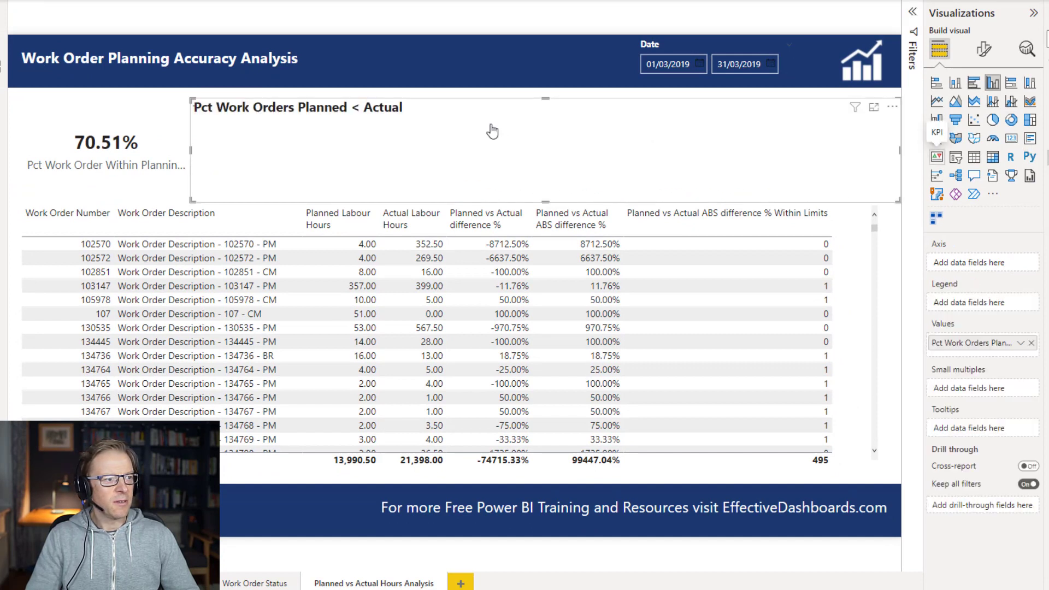
click(1012, 140)
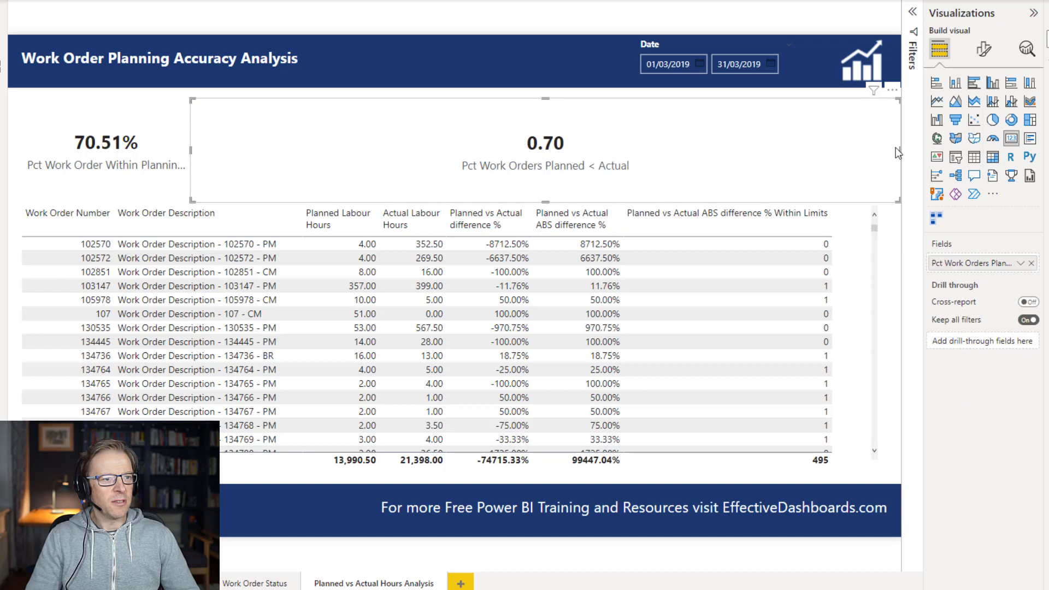
drag(903, 157, 422, 150)
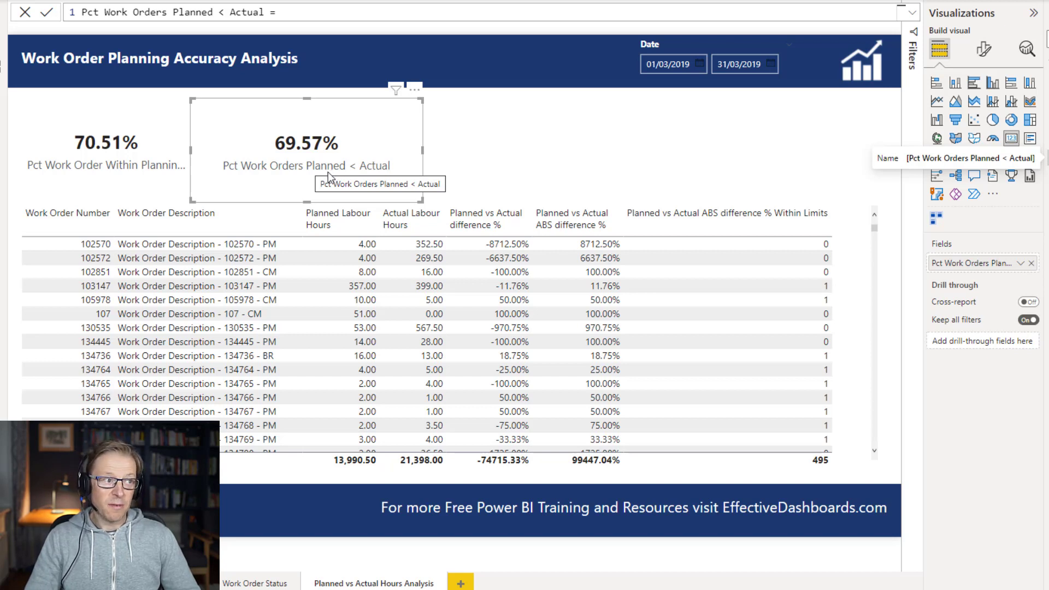
Step: Create the measure "Pct Work Orders Planned > Actual" dividing out-of-limits work orders with a difference % > 0 by all out-of-limits work orders
mouse_move(296, 155)
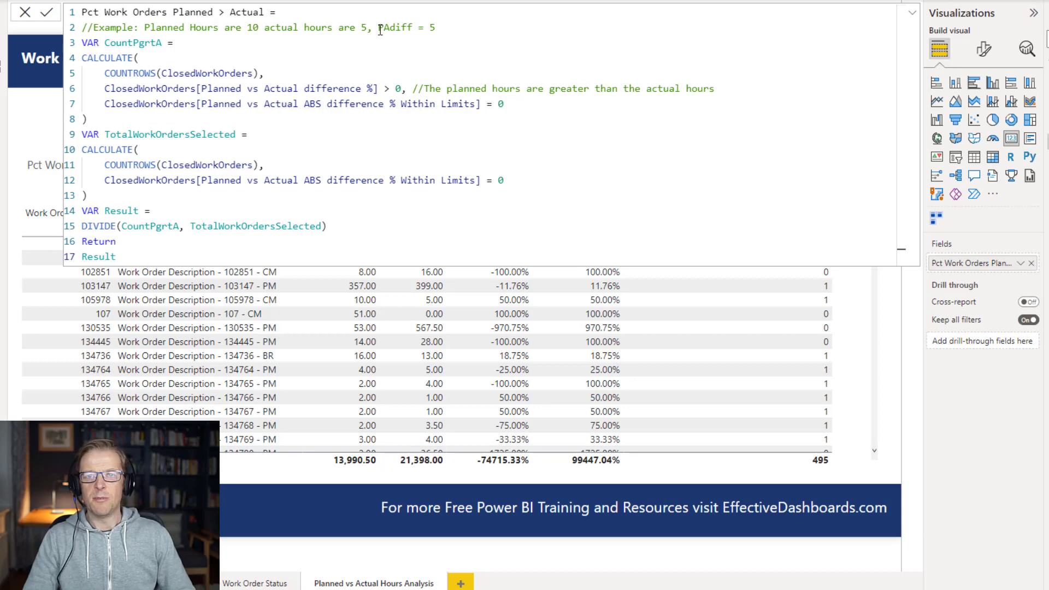
click(47, 13)
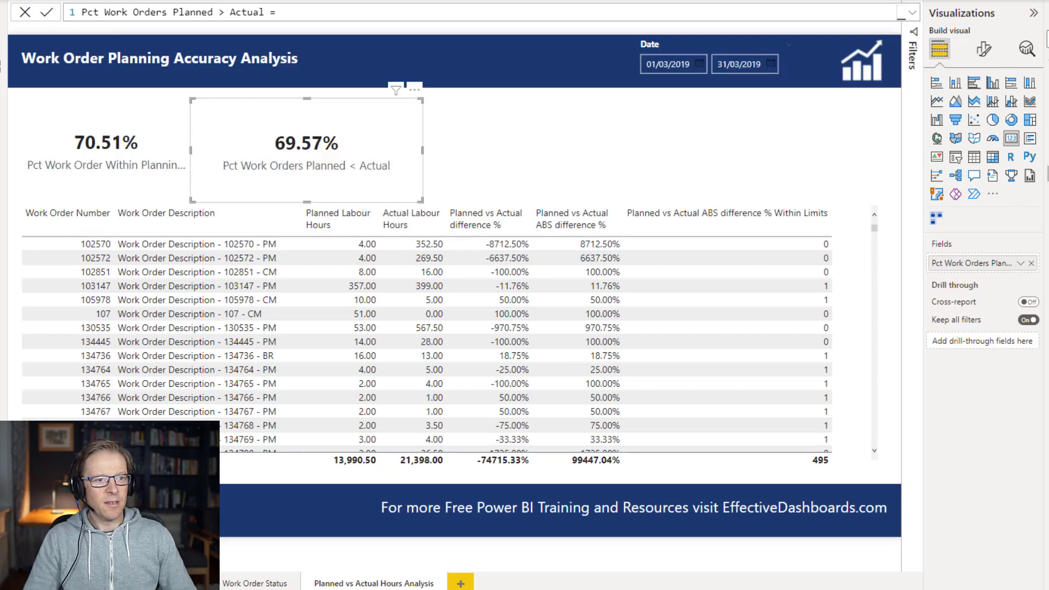
Step: Convert the Planned < Actual card to a multi-row card and add Pct Work Orders Planned > Actual to it
click(1030, 138)
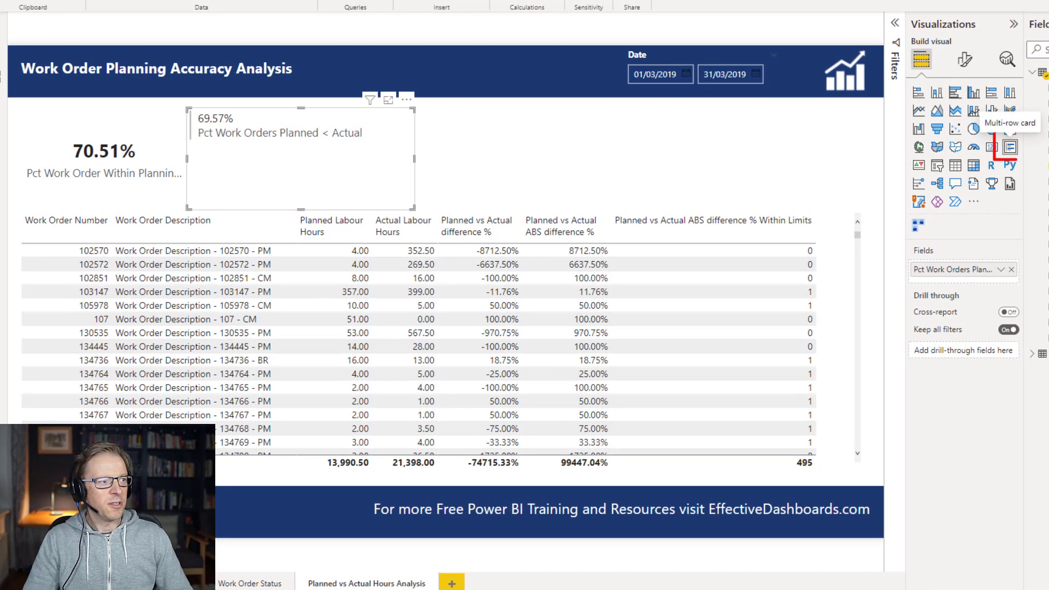
drag(1040, 183, 974, 276)
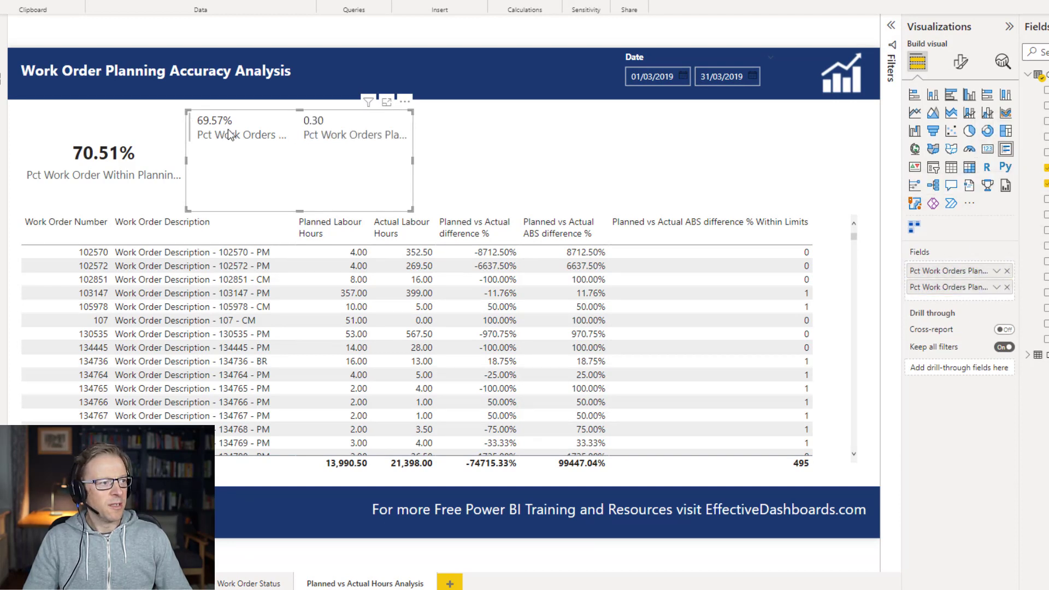
Step: Format the Pct Work Orders Planned > Actual measure as a percentage and shrink the multi-row card to fit its two stacked values beside the accuracy card
click(1040, 184)
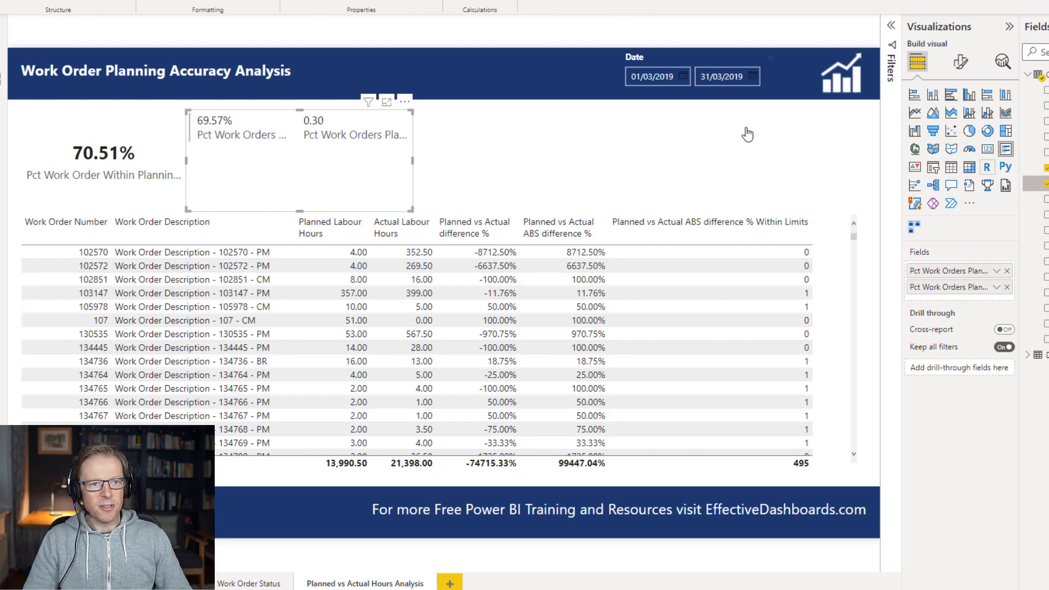
click(178, 1)
drag(374, 160, 299, 160)
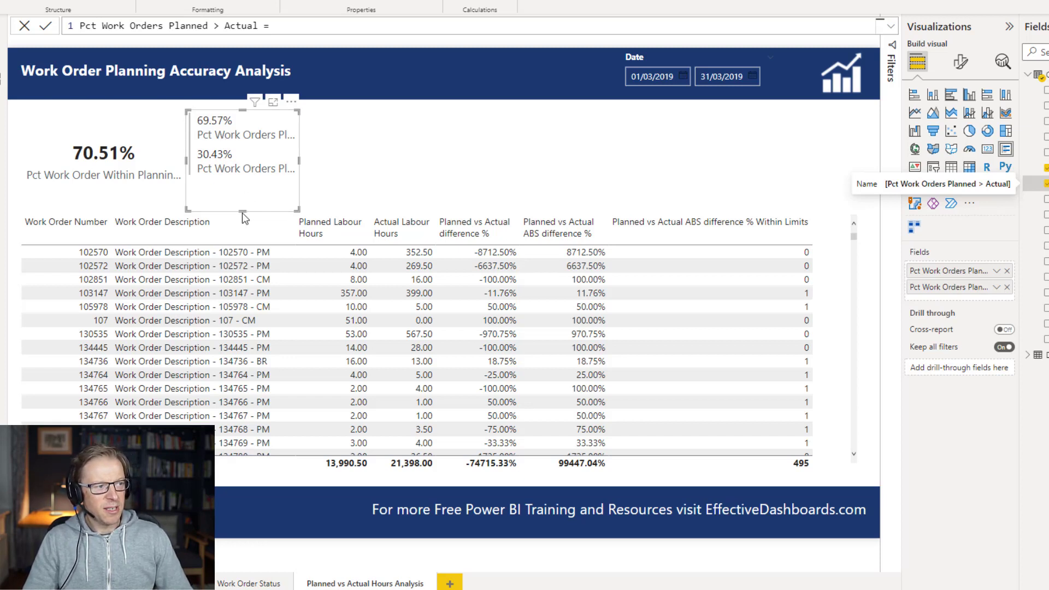
drag(242, 211, 243, 186)
drag(245, 137, 258, 133)
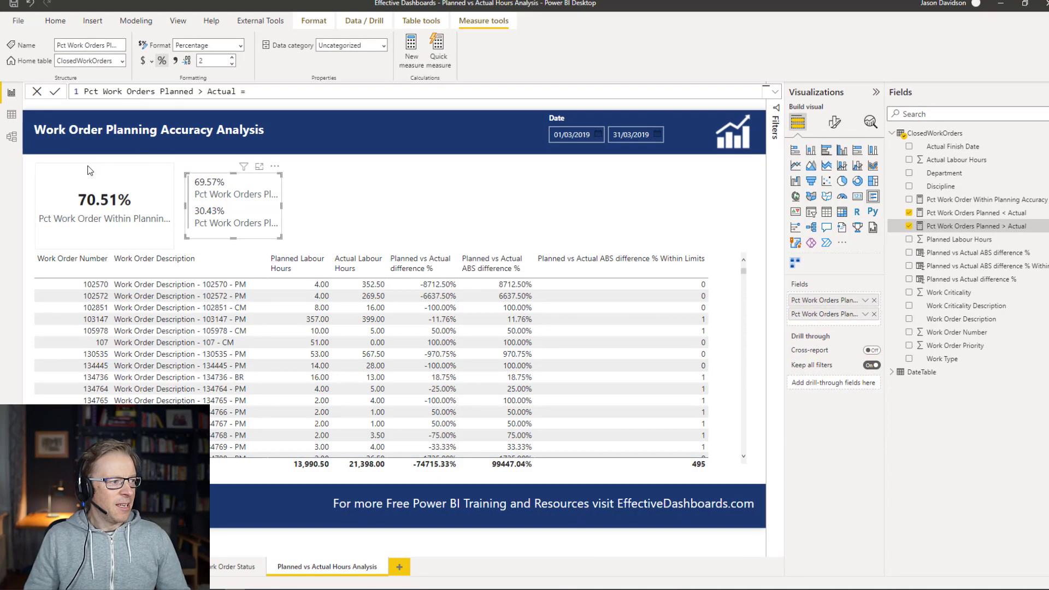
Step: Create the measure "PA Target" with the value 0.8 in the ClosedWorkOrders table
click(100, 197)
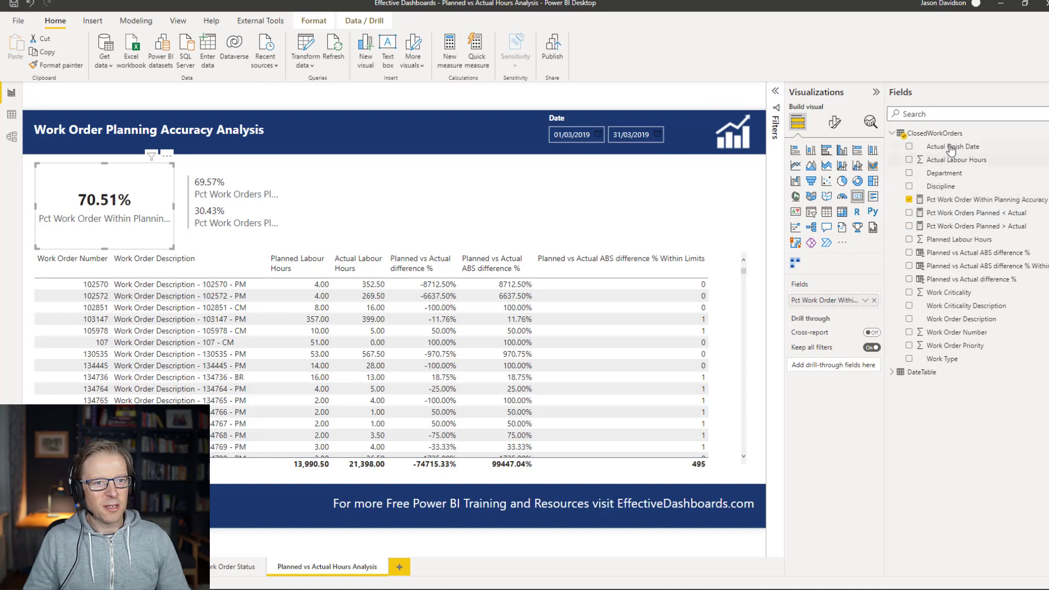
click(1047, 189)
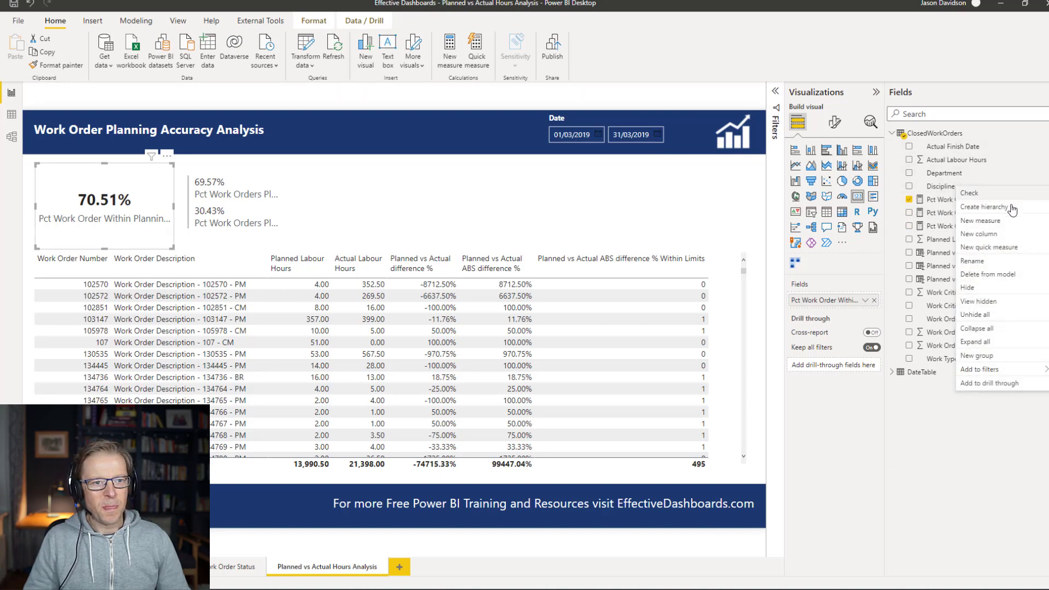
click(983, 221)
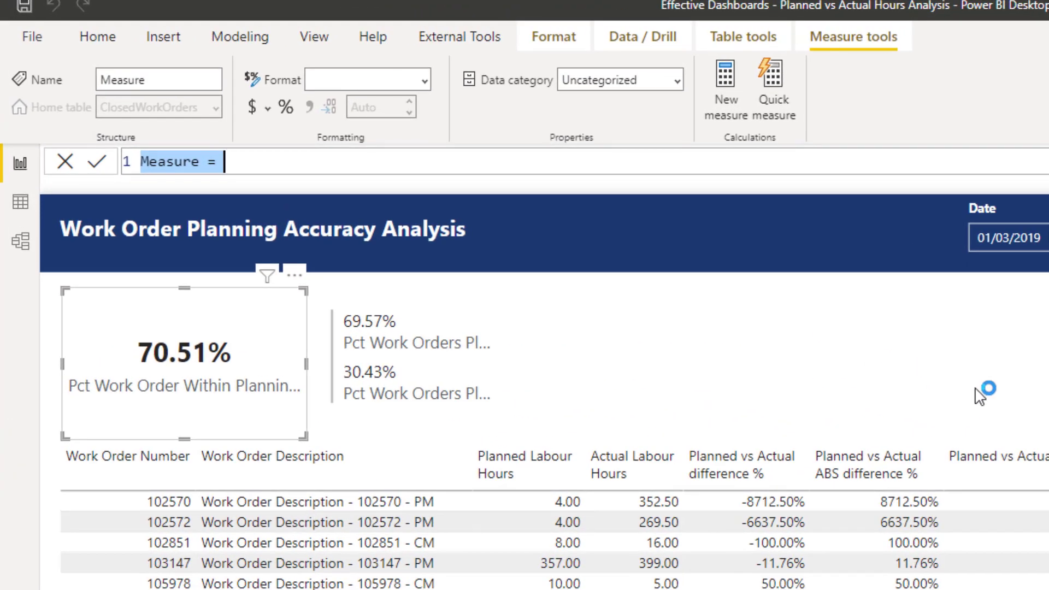
text(T)
text(PA T)
text(arget )
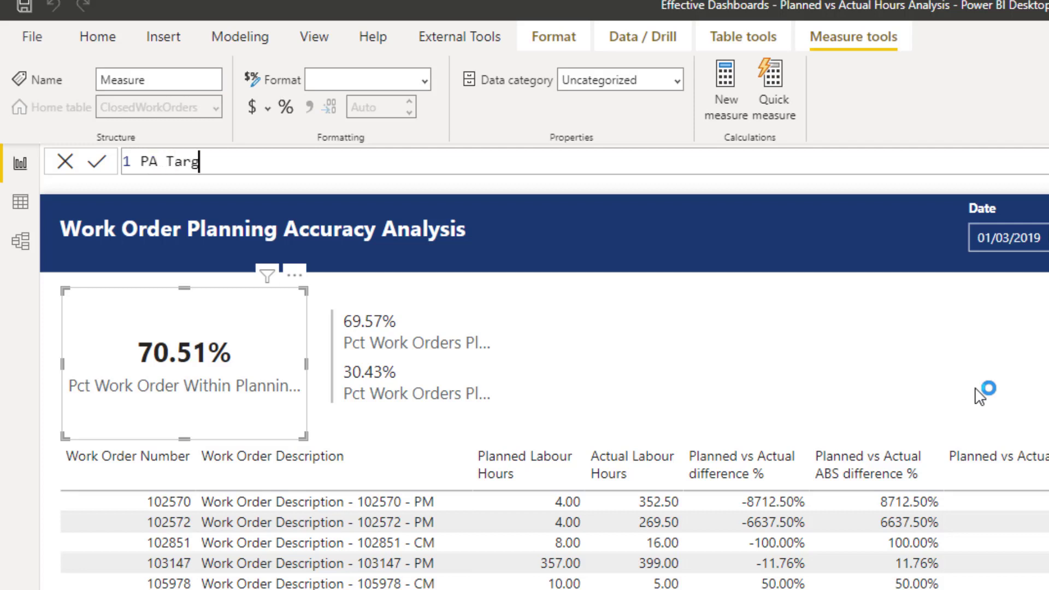
text(=0.8)
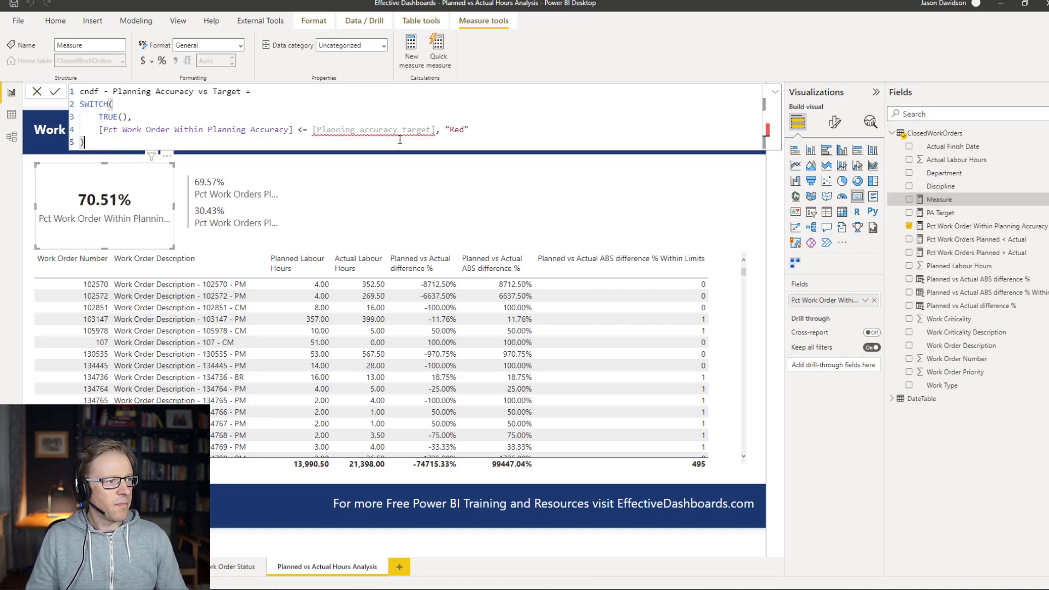
Step: Create the measure "cndf - Planning Accuracy vs Target" with SWITCH(TRUE()) returning "Red" when Pct Work Order Within Planning Accuracy is <= [PA Target]
click(389, 130)
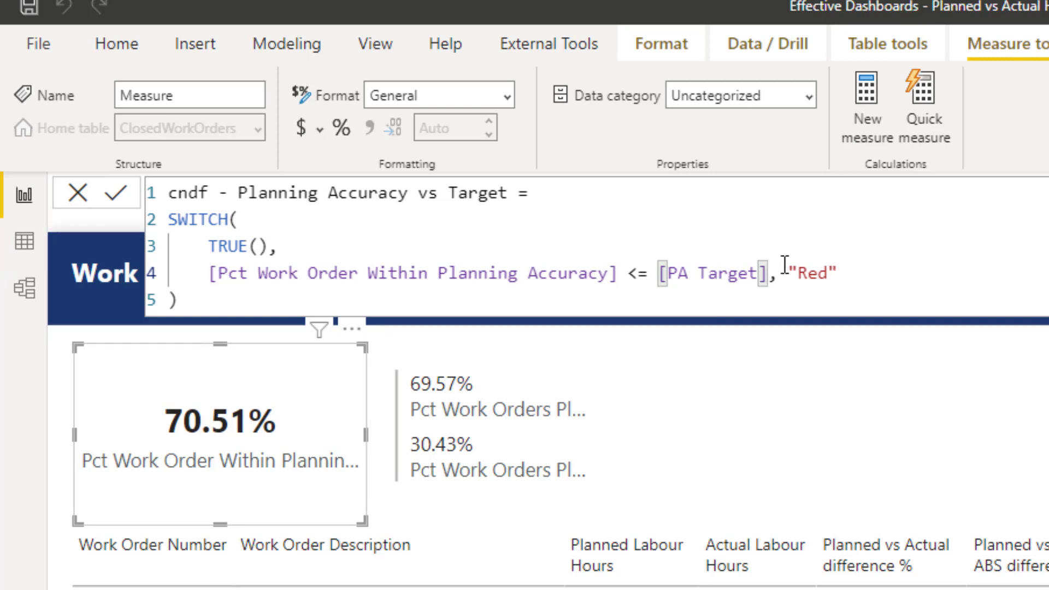
drag(787, 273, 839, 273)
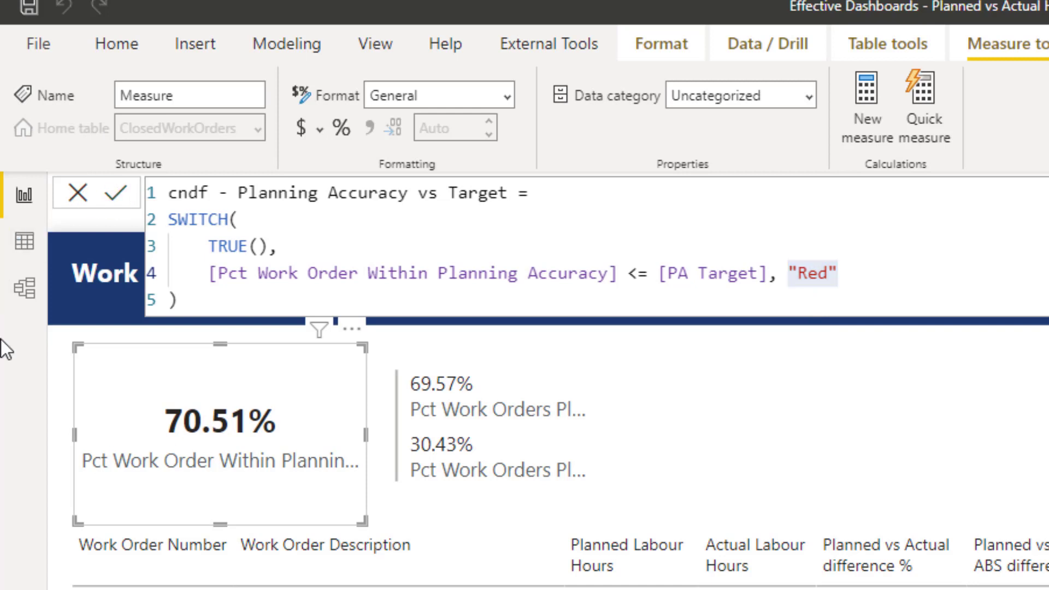
click(115, 193)
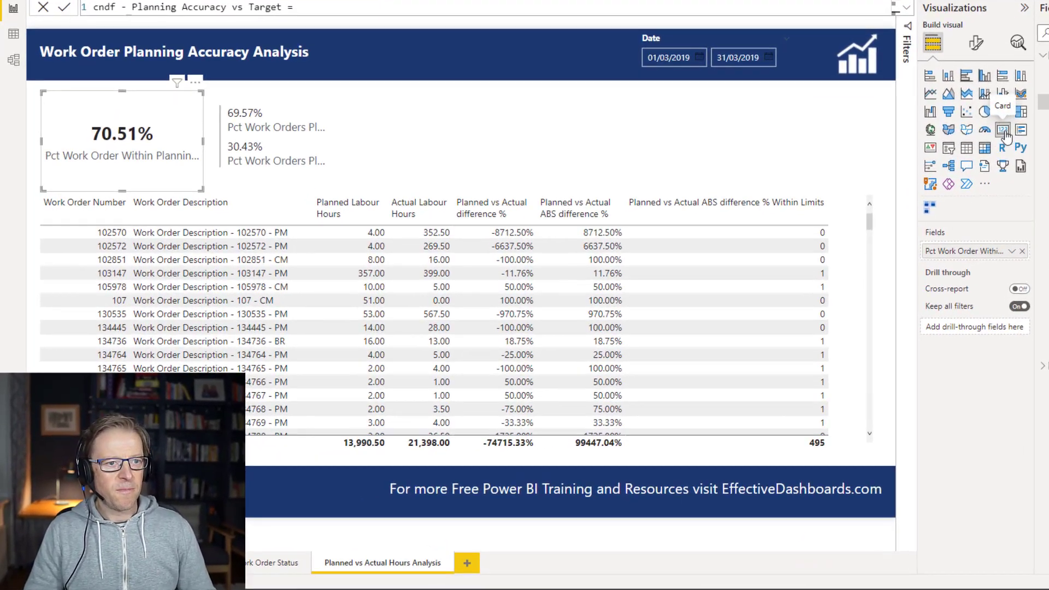
Step: Set the accuracy card's callout value colour by field value, based on the measure "cndf - Planning Accuracy vs Target"
click(977, 46)
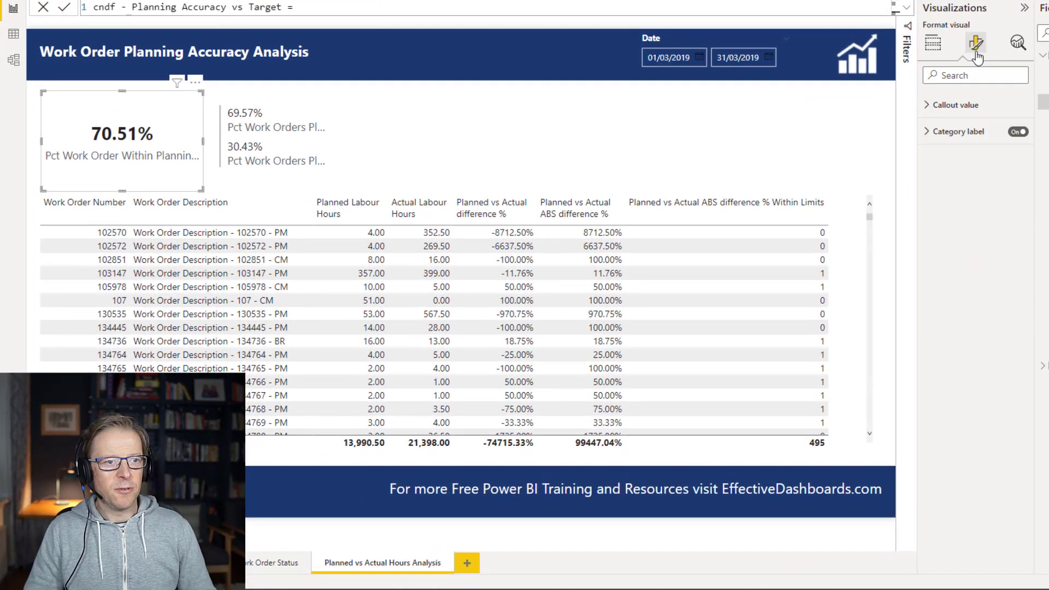
click(931, 134)
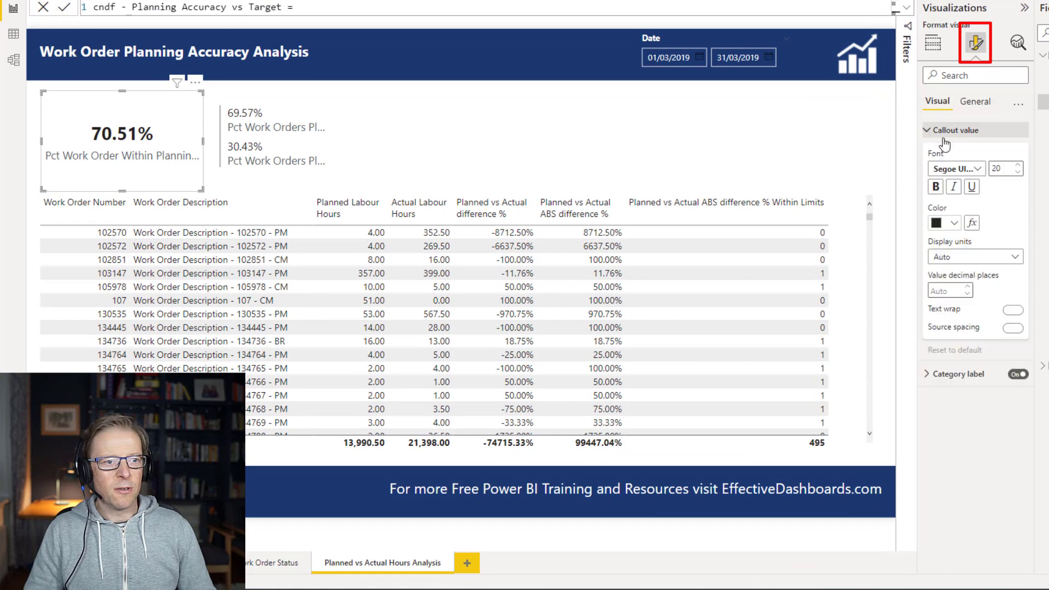
click(972, 224)
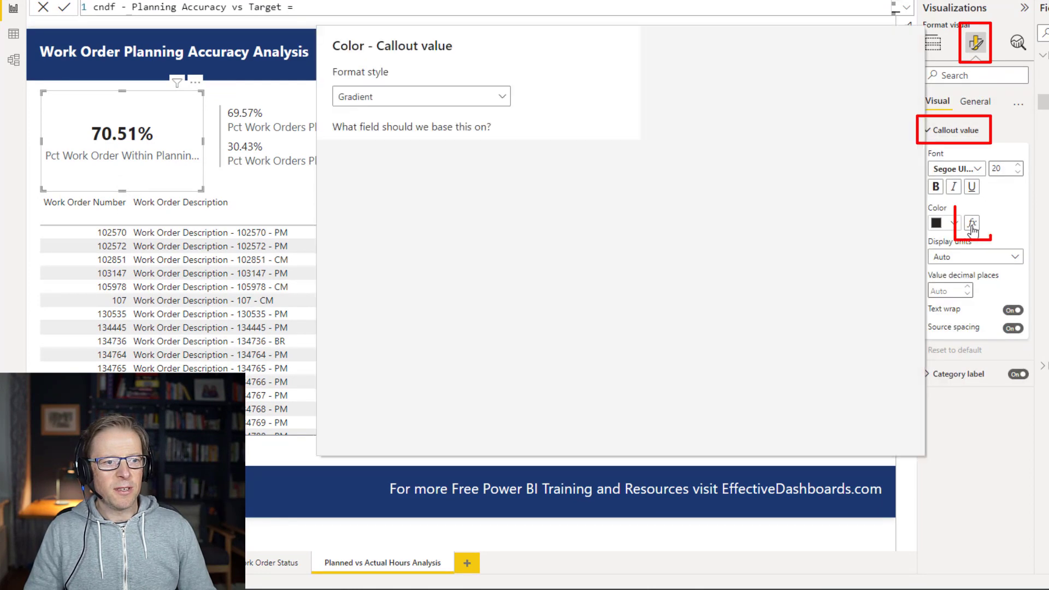
click(448, 98)
click(412, 159)
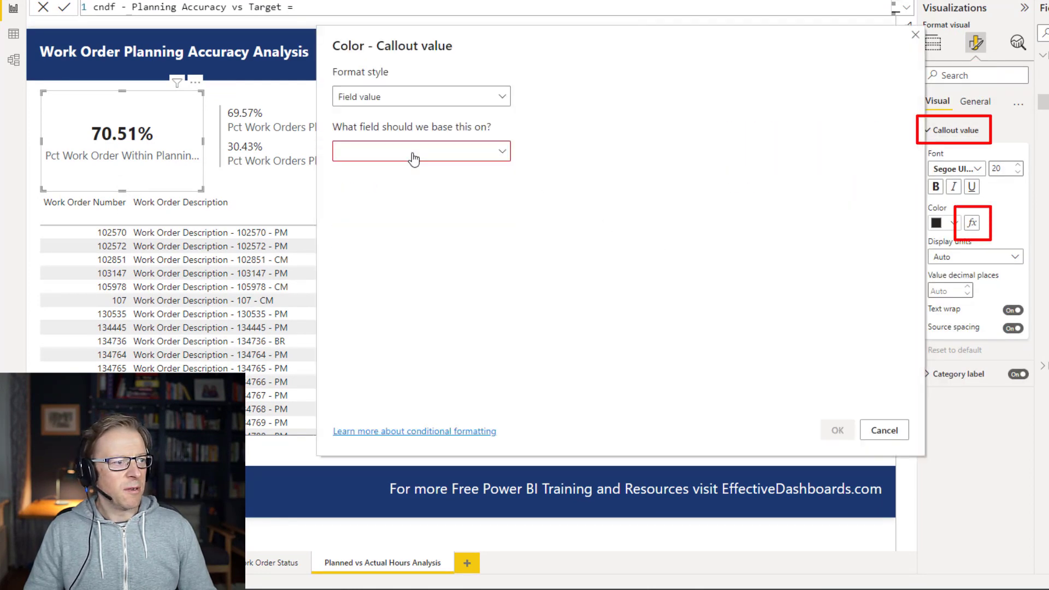
click(430, 151)
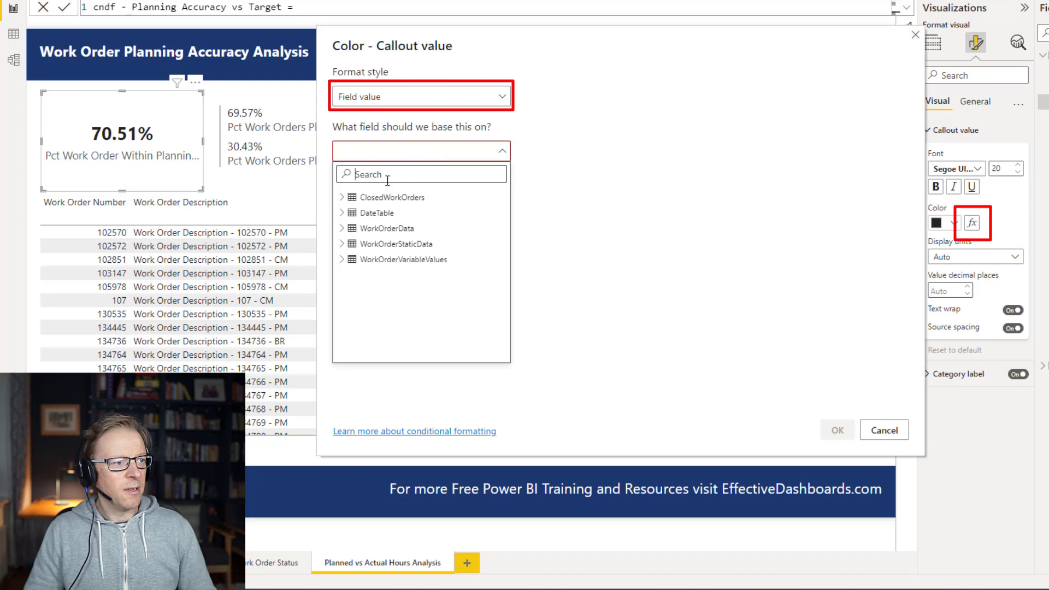
text(cnd)
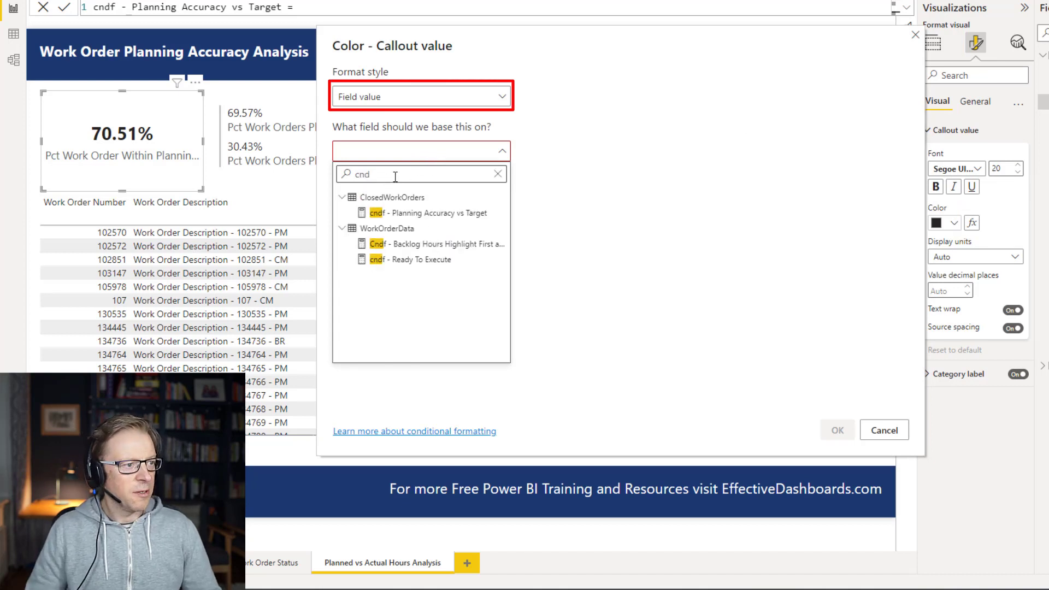
click(400, 217)
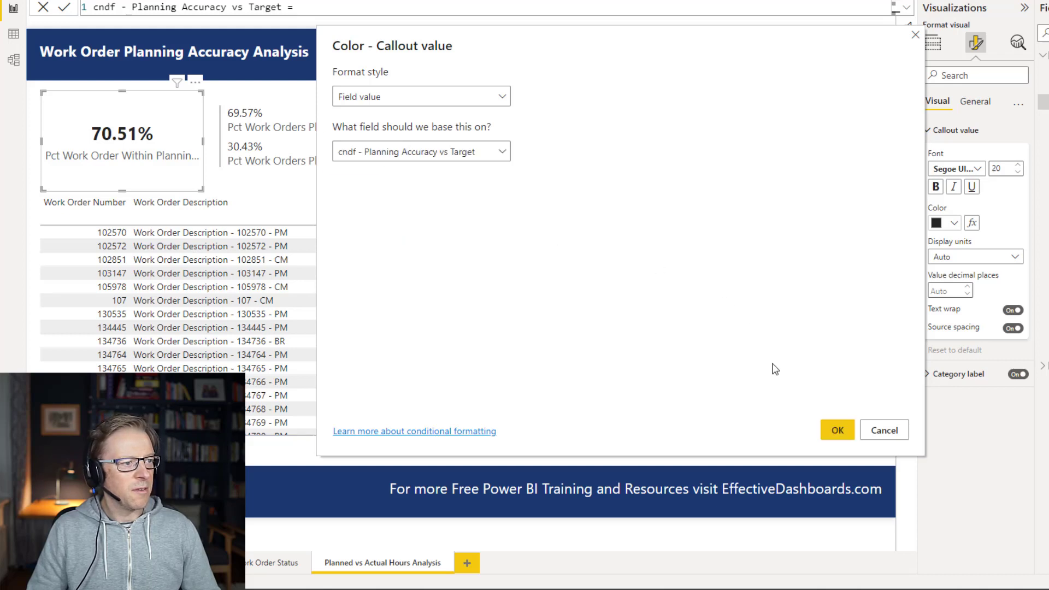
click(838, 432)
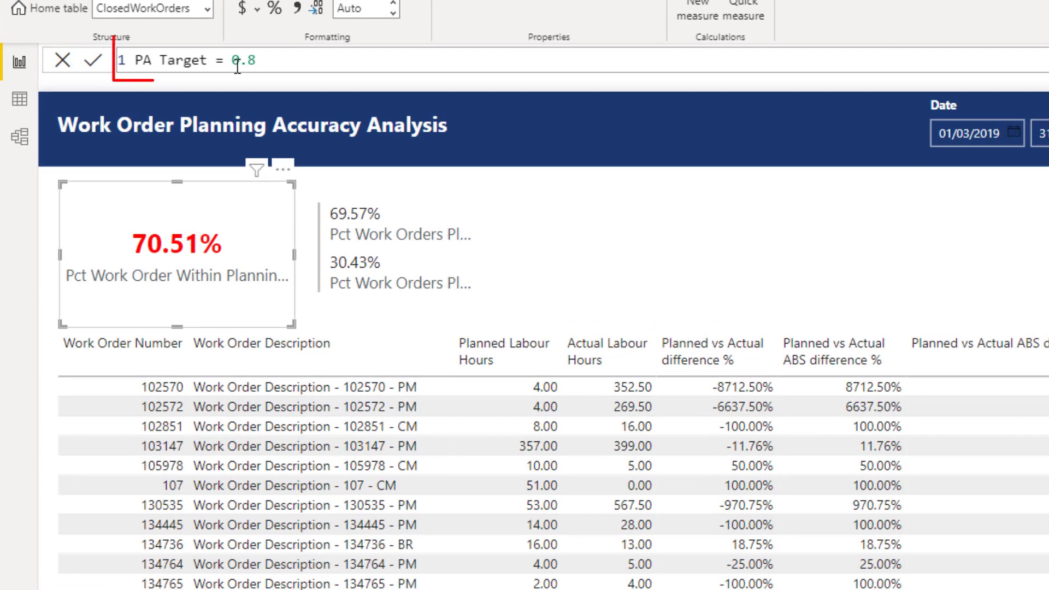
Step: Try a different value in the PA Target measure to test the card's conditional colour
drag(233, 61, 257, 61)
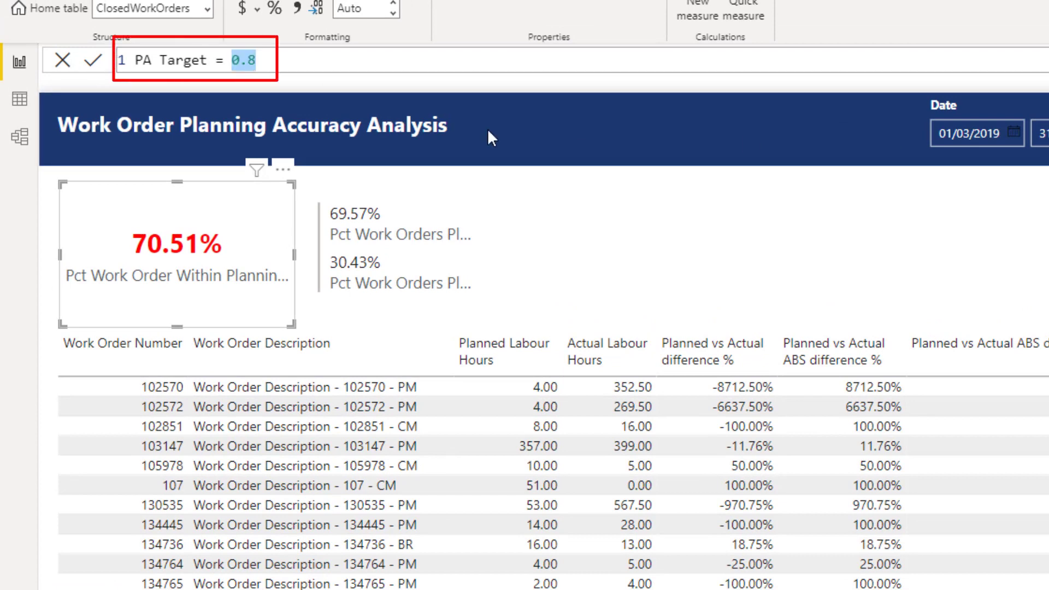
text(0.)
key(Return)
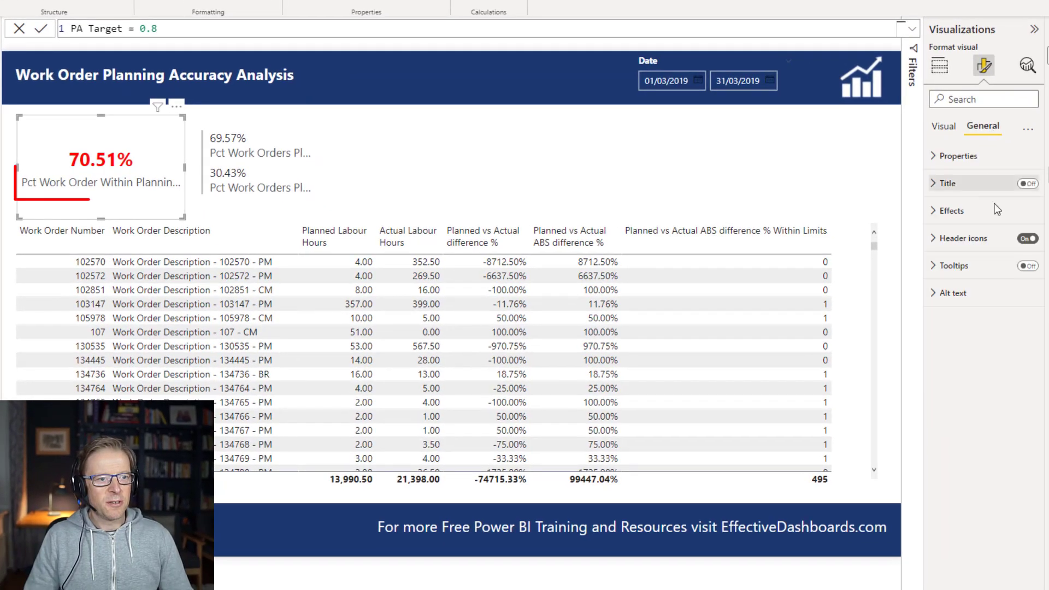
Step: Hide the accuracy card's category label and give the card the title "% Work Orders within Planning Accuracy"
click(945, 130)
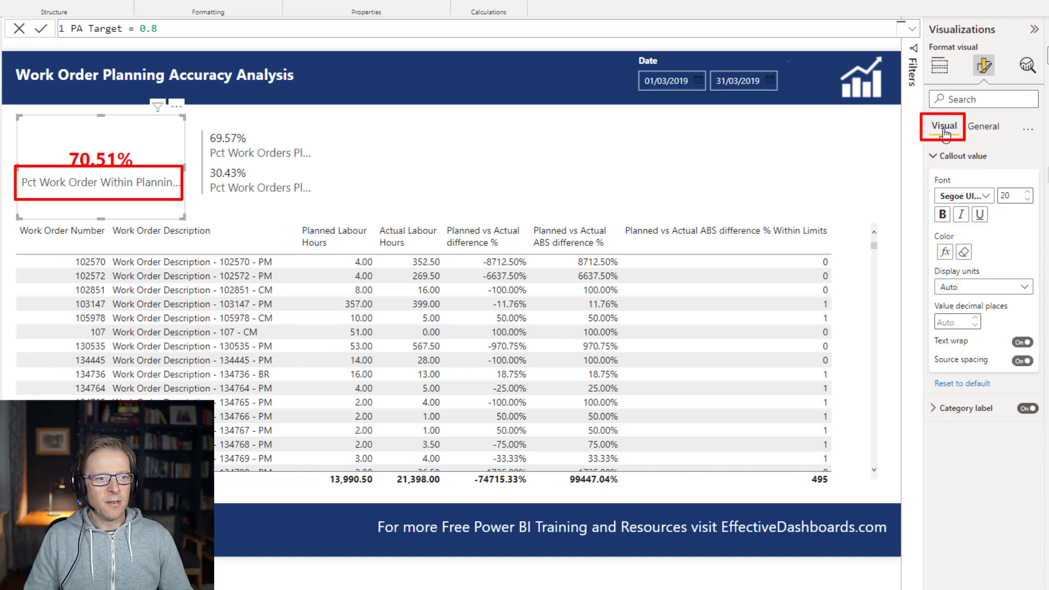
click(1028, 408)
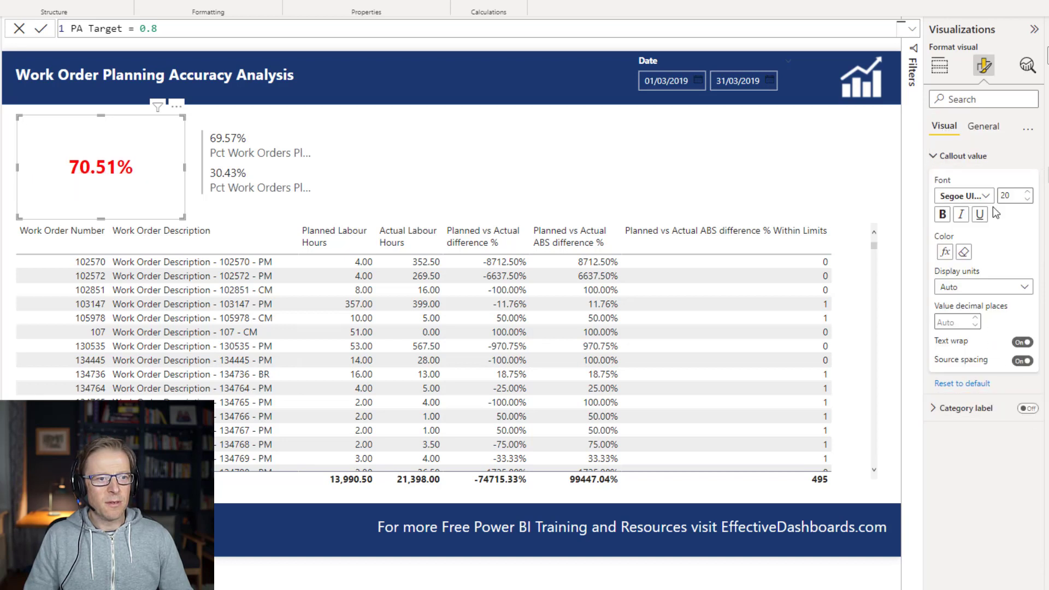
click(983, 126)
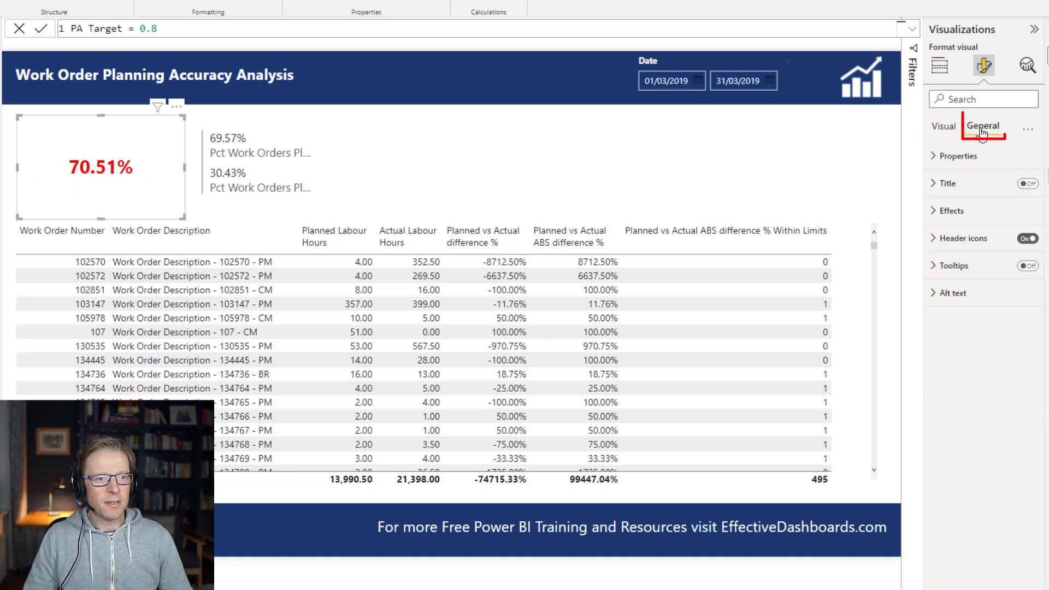
click(948, 185)
click(942, 223)
text(Work Orders with)
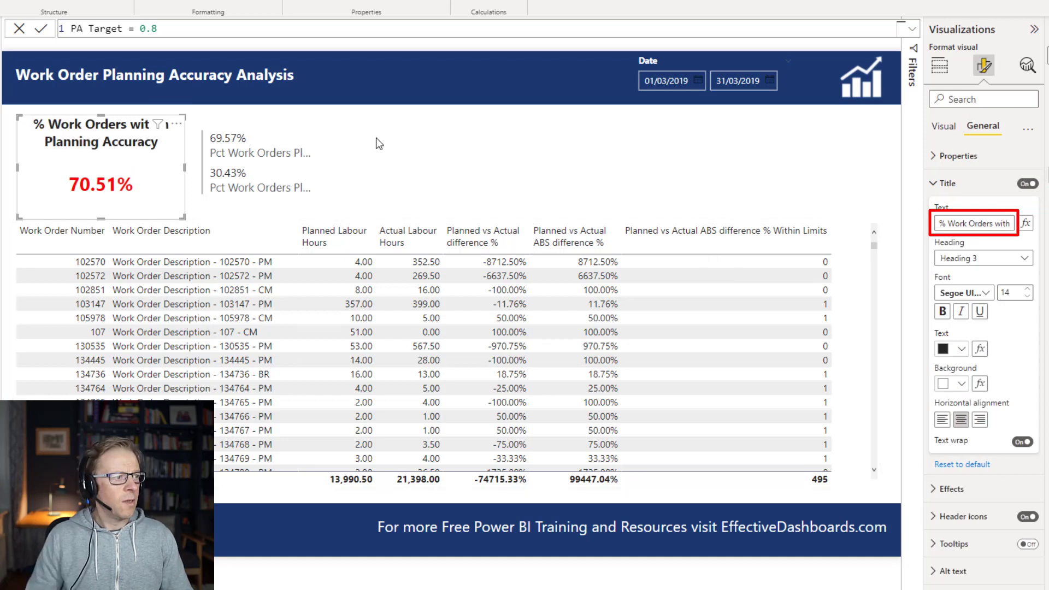
click(376, 138)
Step: Turn on a visual border and a shadow for the "% Work Orders within Planning Accuracy" card
click(143, 169)
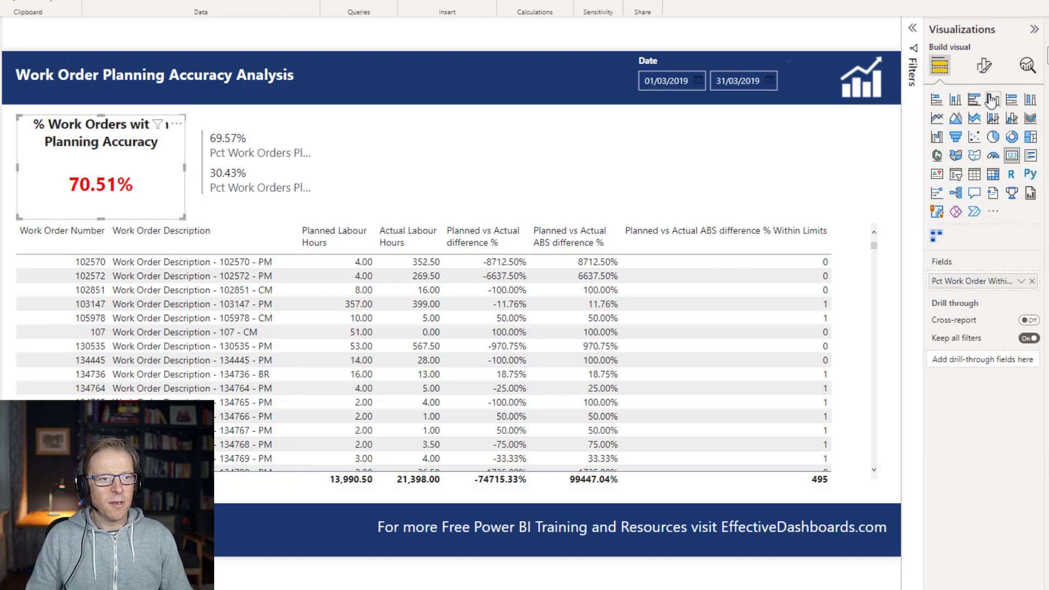
click(984, 65)
click(984, 129)
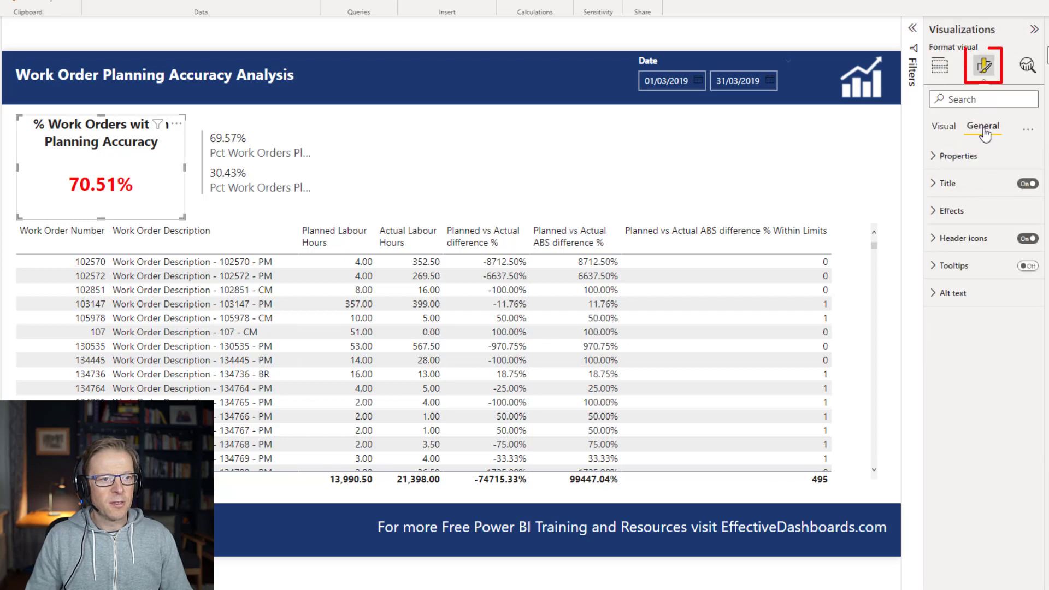
click(951, 211)
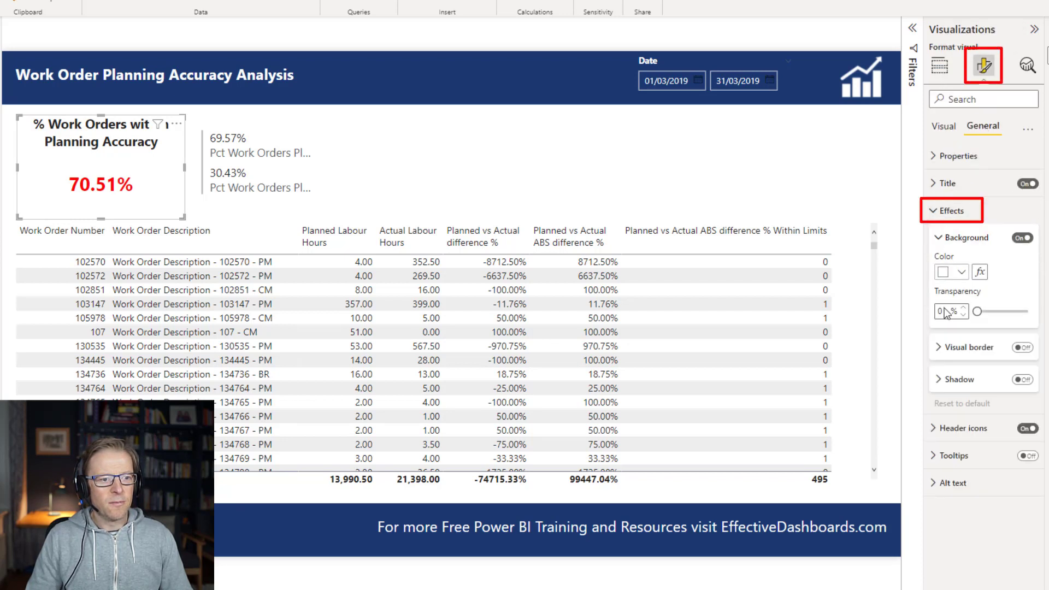
click(1022, 348)
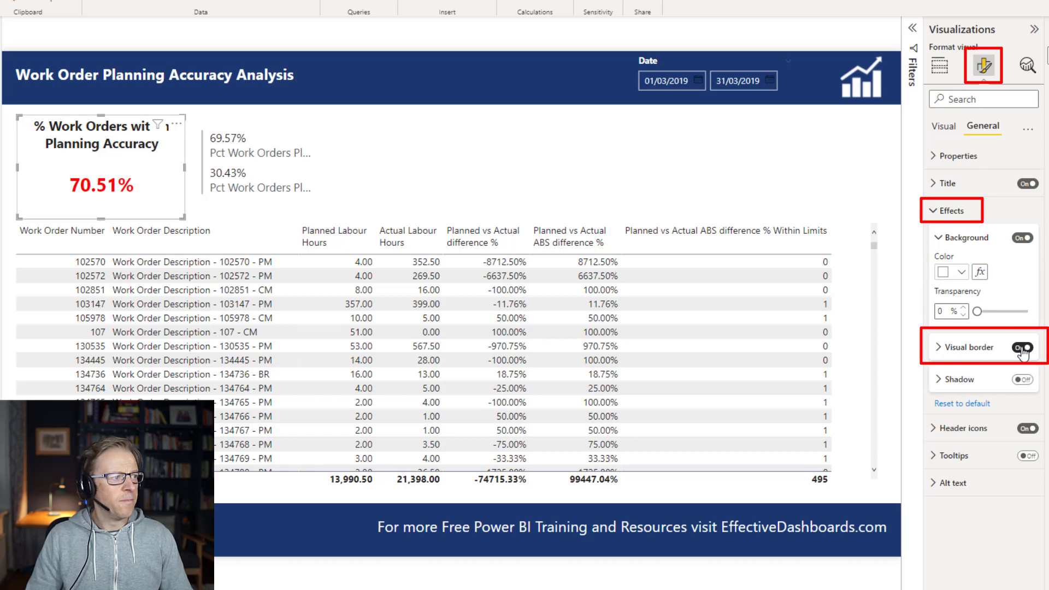
click(961, 381)
click(1019, 380)
Step: Set the accuracy card's shadow to the Custom position with a blur of 5 px and a distance of 5 px
click(976, 491)
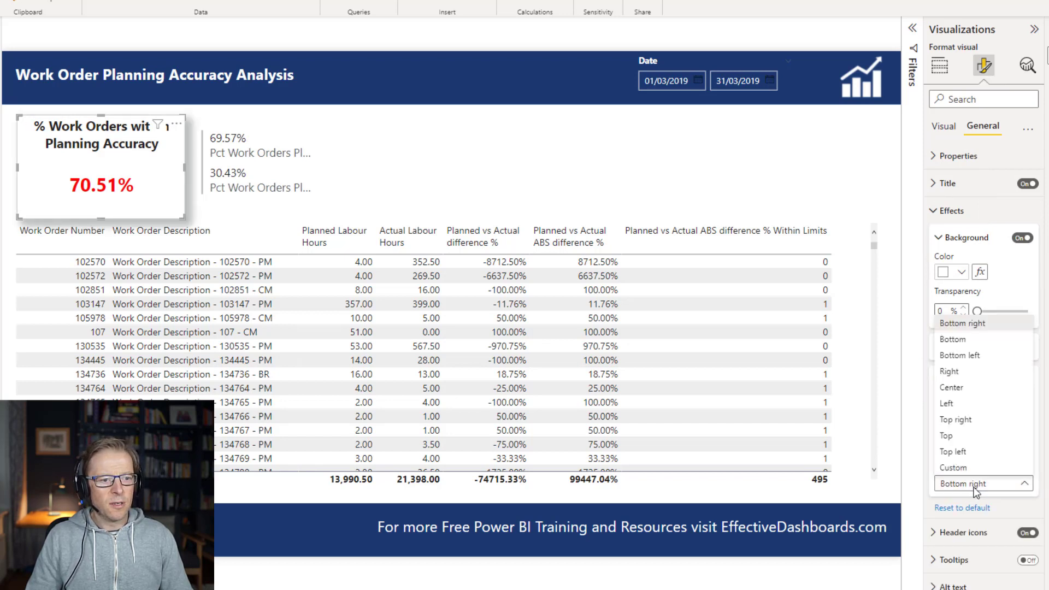
click(960, 465)
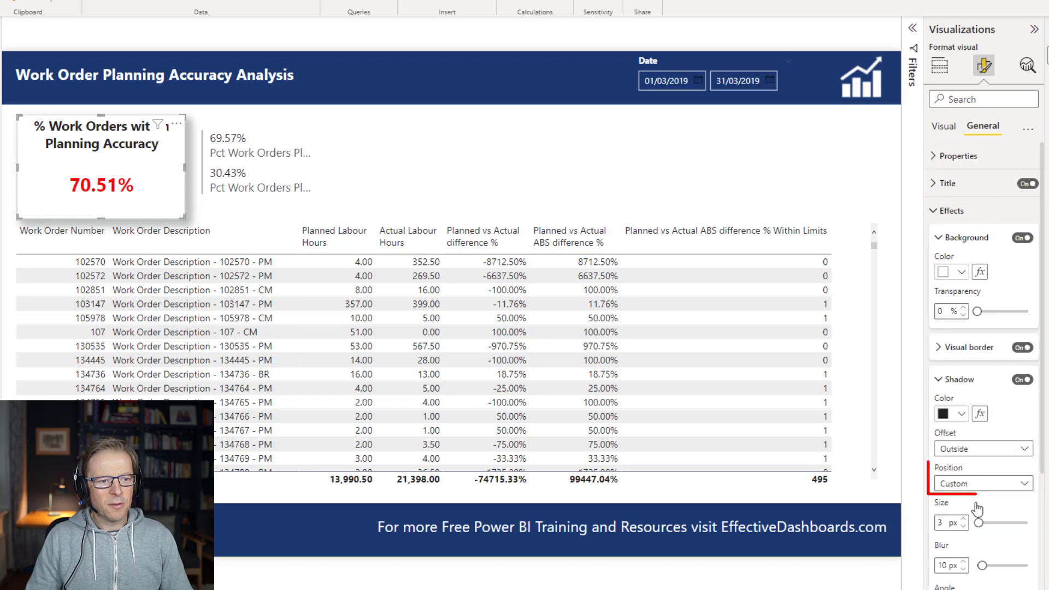
scroll(1036, 494, down, 3)
scroll(1036, 495, down, 1)
click(963, 460)
click(963, 461)
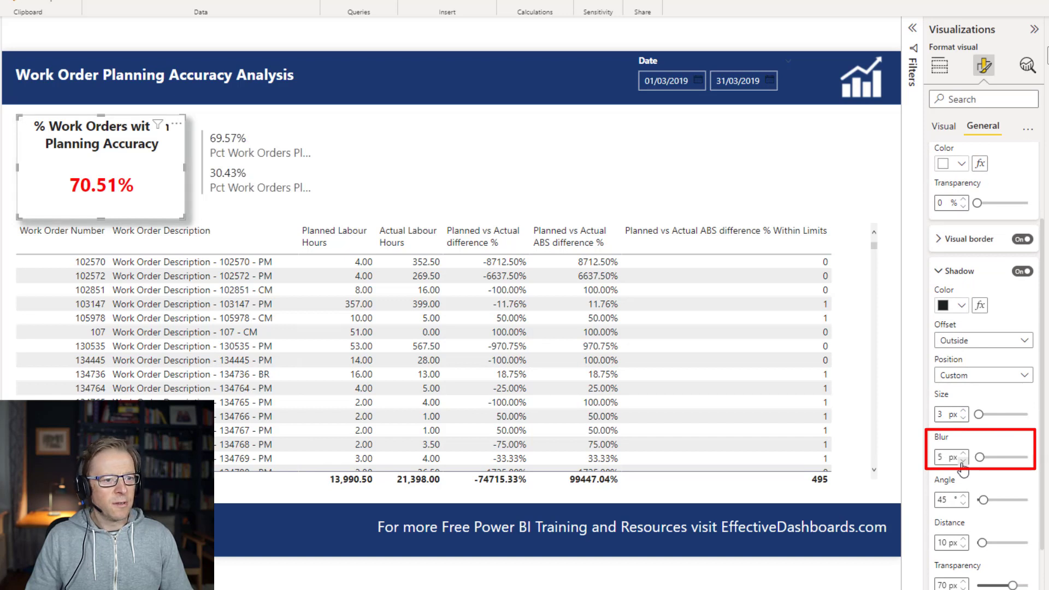
click(963, 547)
click(963, 547)
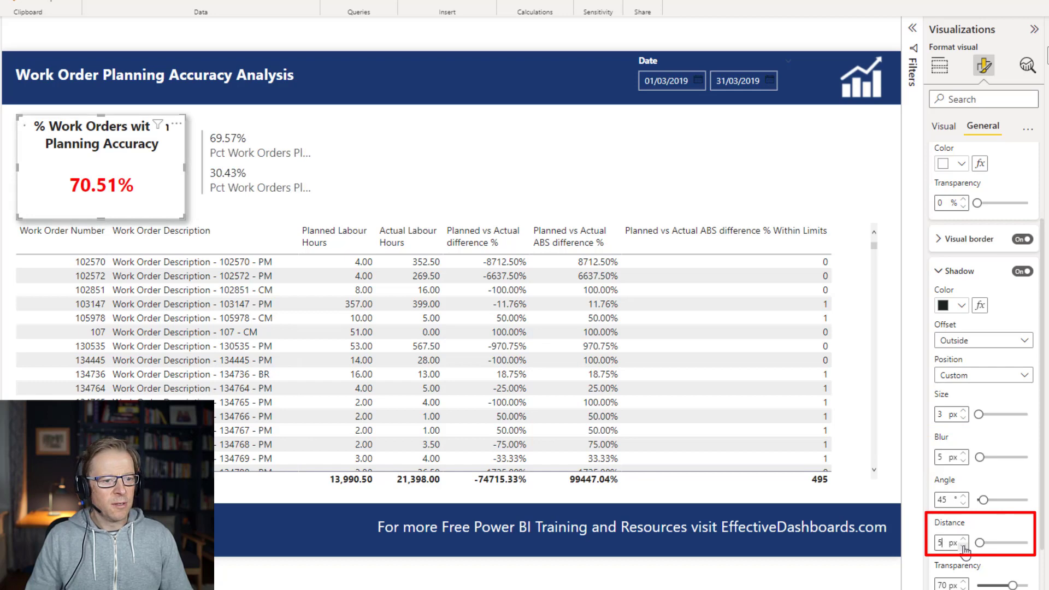
click(538, 178)
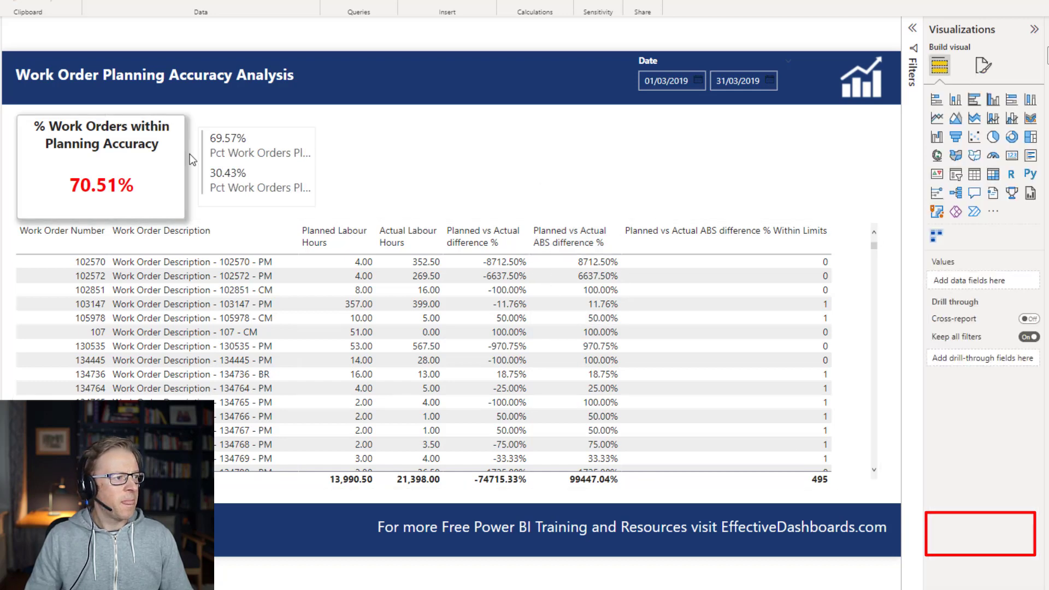
Step: Copy the accuracy card's formatting onto the multi-row card with Format painter, then align and resize that card to match
click(259, 137)
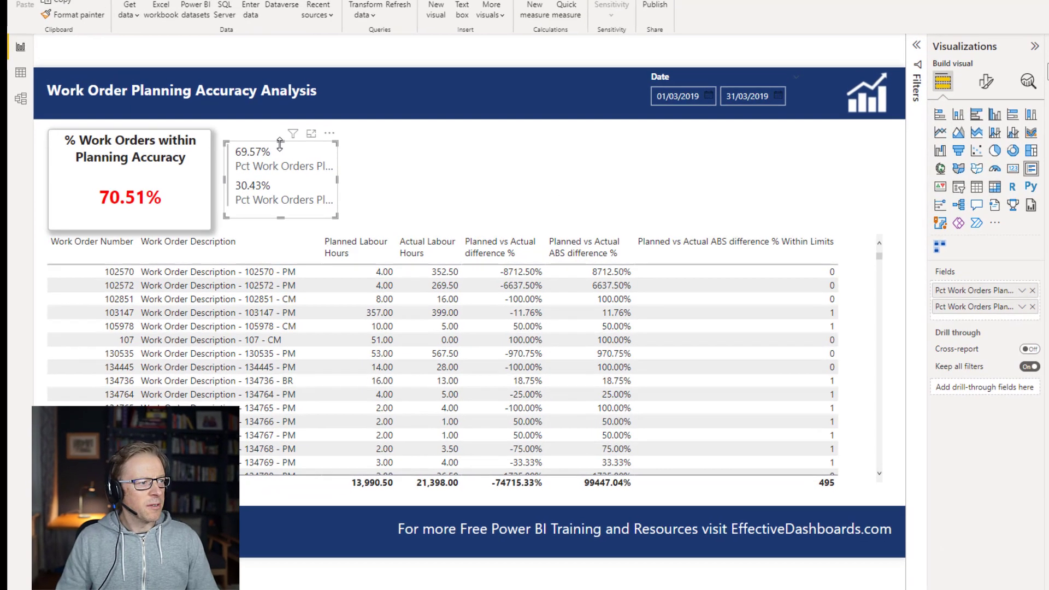
click(125, 150)
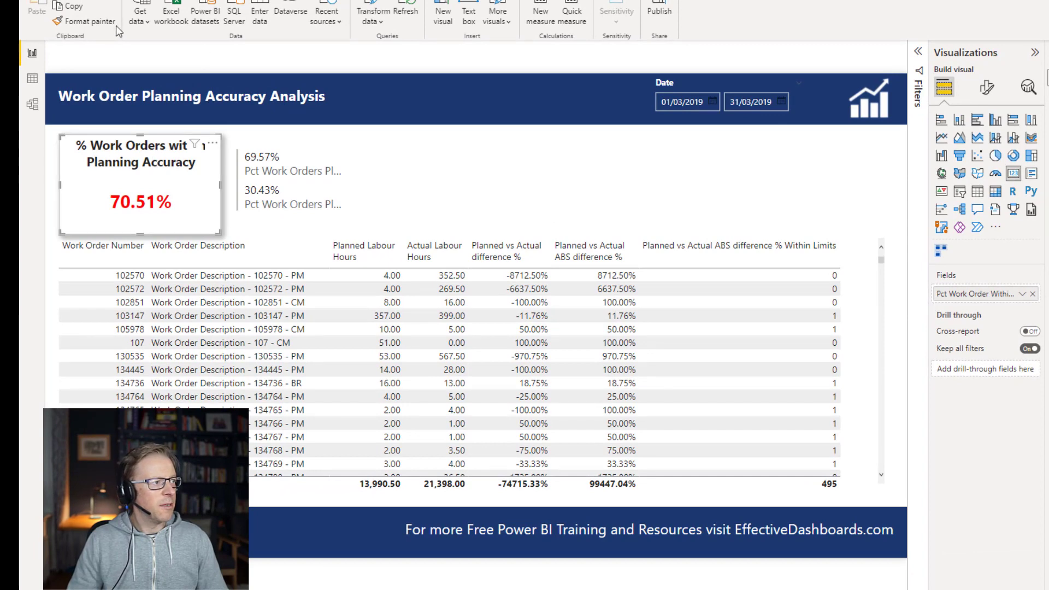
click(96, 22)
click(268, 158)
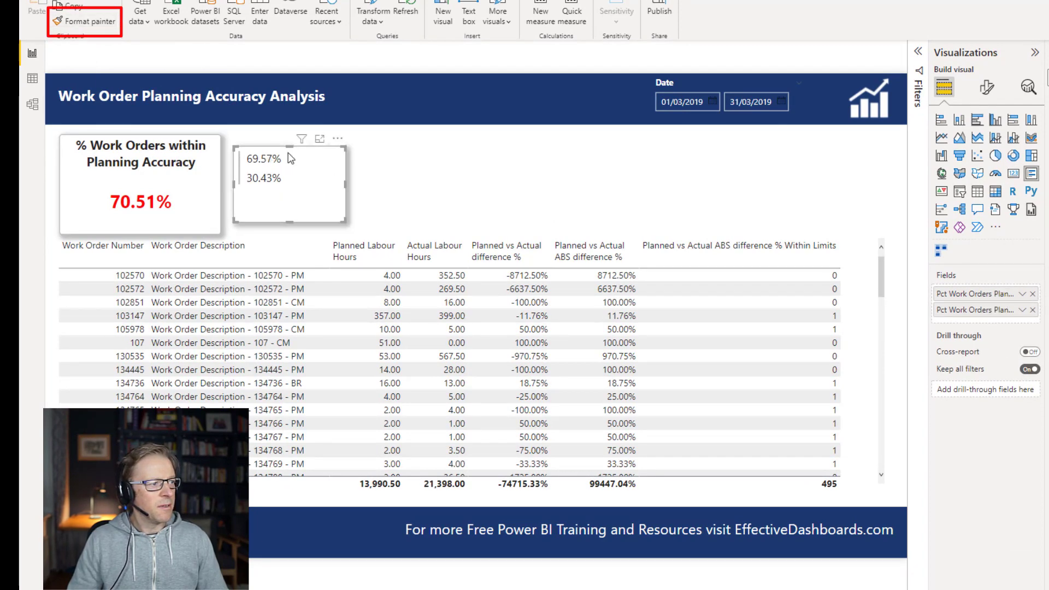
drag(302, 159, 304, 148)
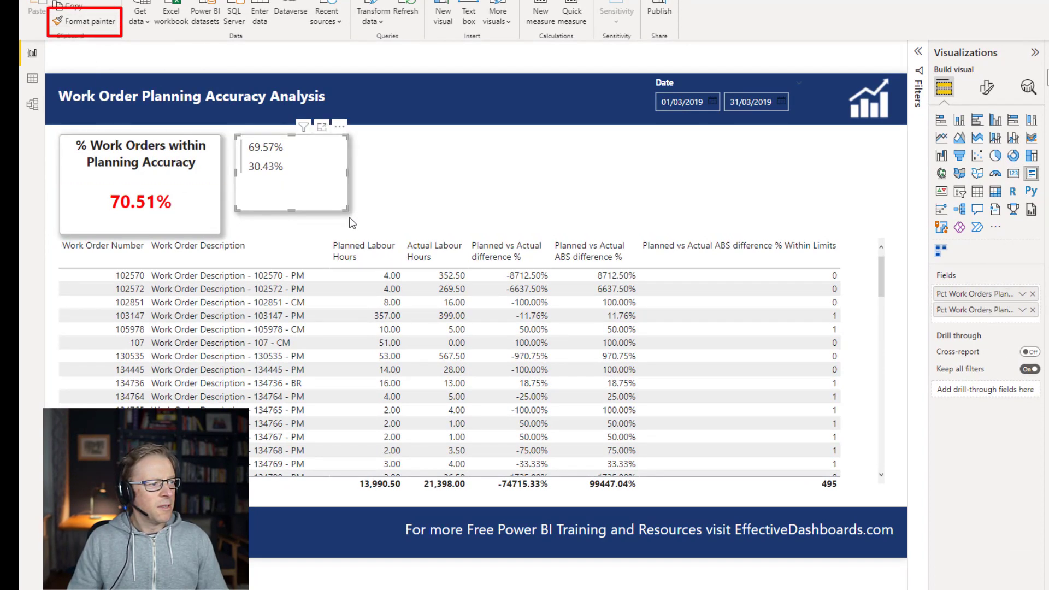
drag(346, 209, 351, 234)
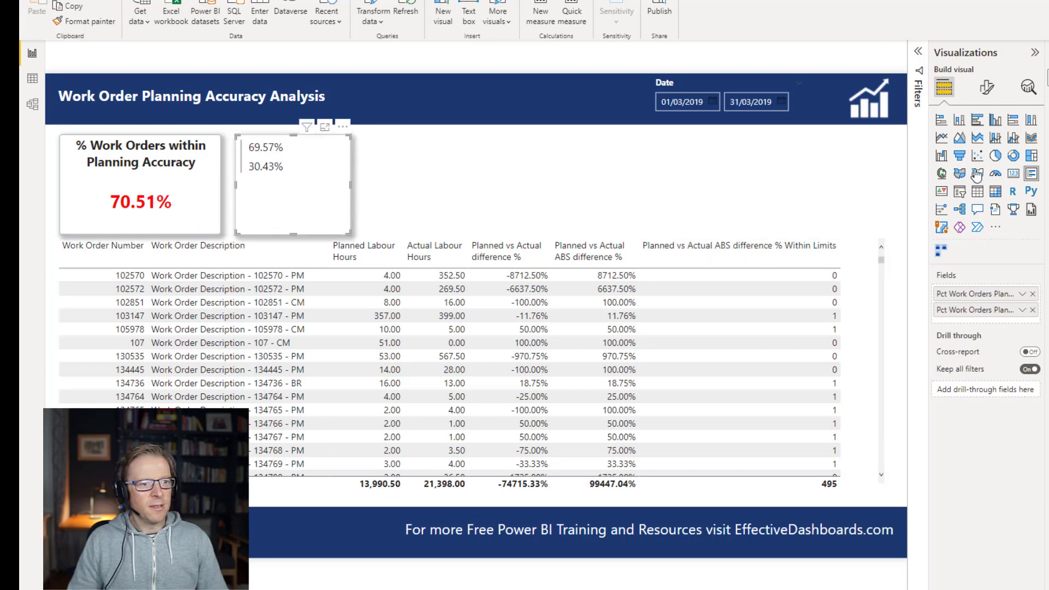
Step: Show the multi-row card's category labels and rename its fields "% Planned < Actual" and "% Planned > Actual"
click(987, 87)
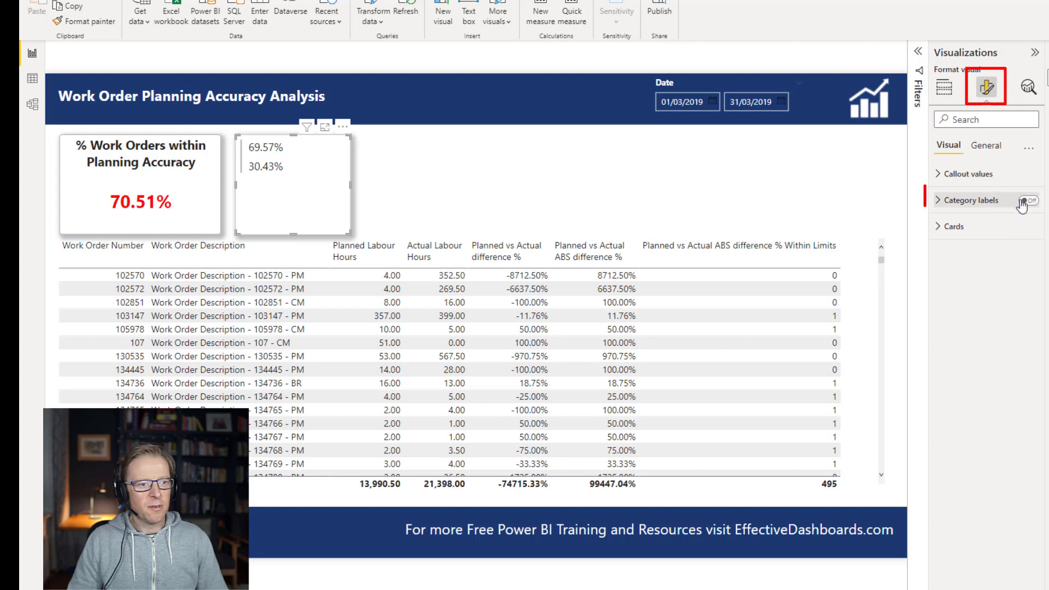
click(1023, 201)
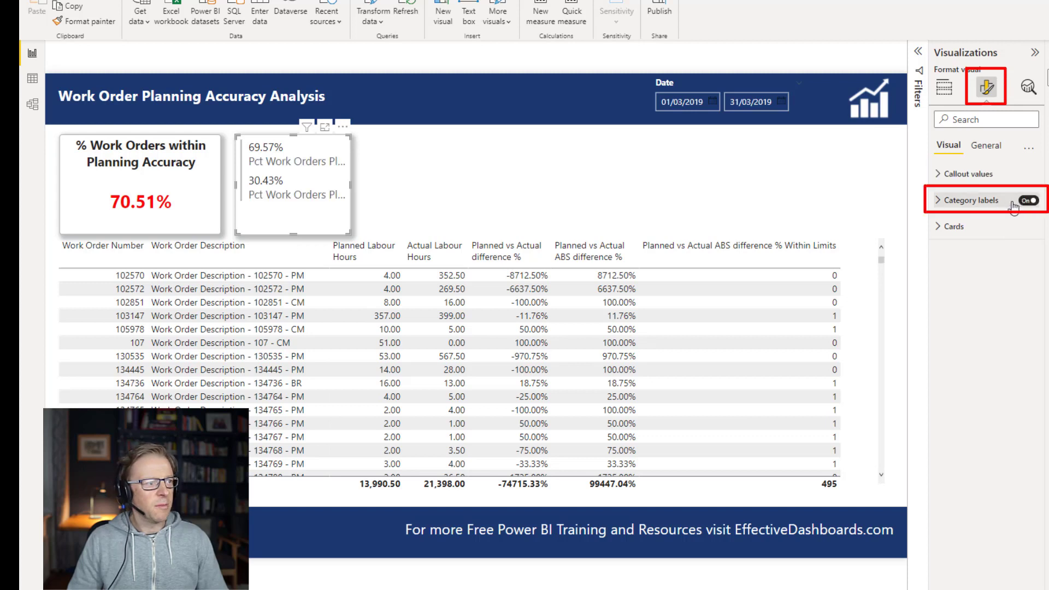
click(944, 88)
double_click(987, 294)
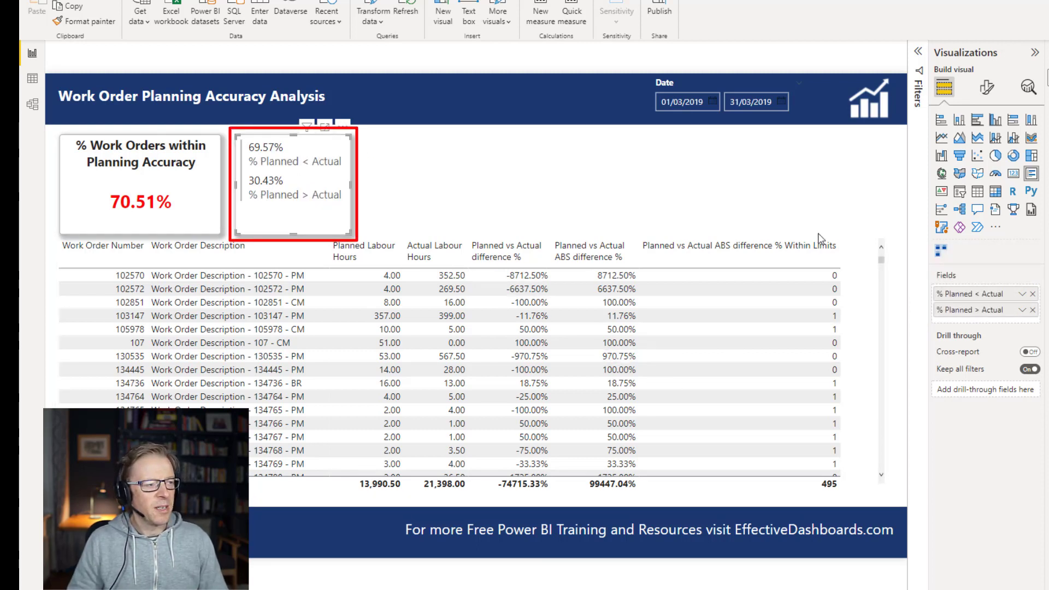
Step: Give the multi-row card the title "% Over / Under Planned" and reduce the title's font size
click(986, 88)
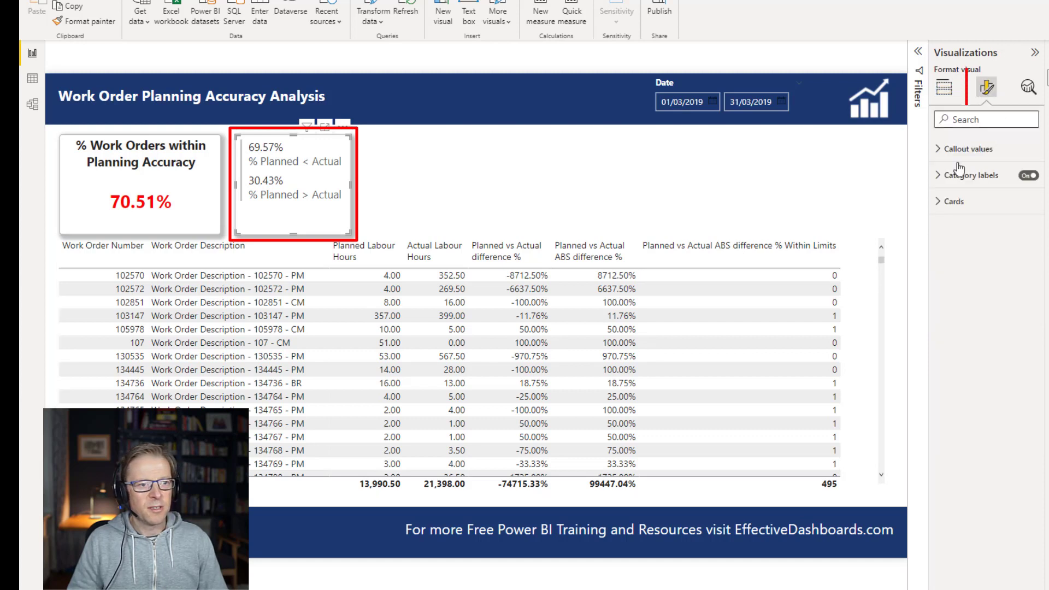
click(983, 147)
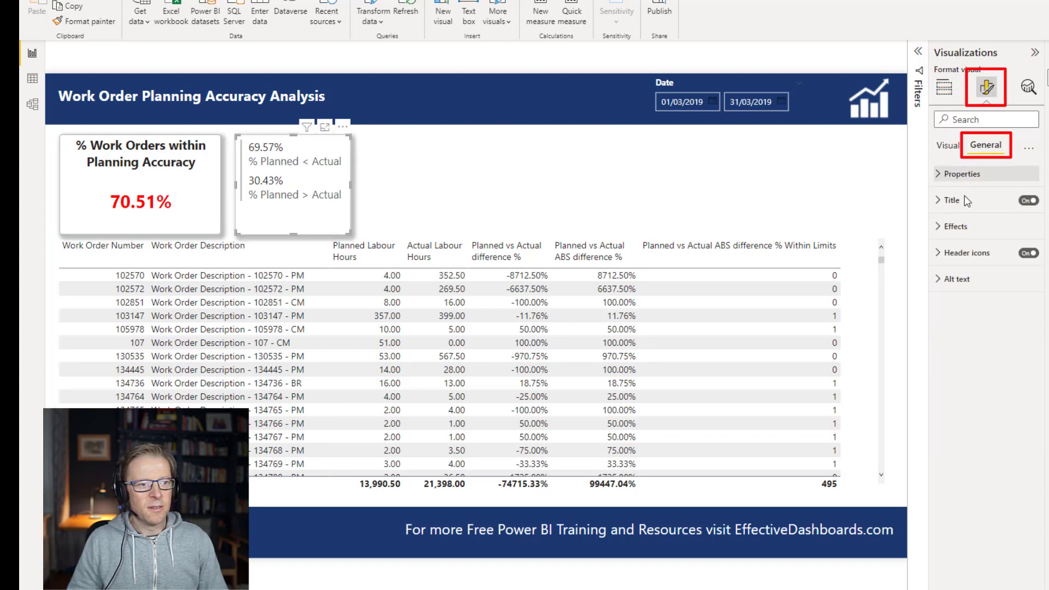
click(951, 200)
click(961, 239)
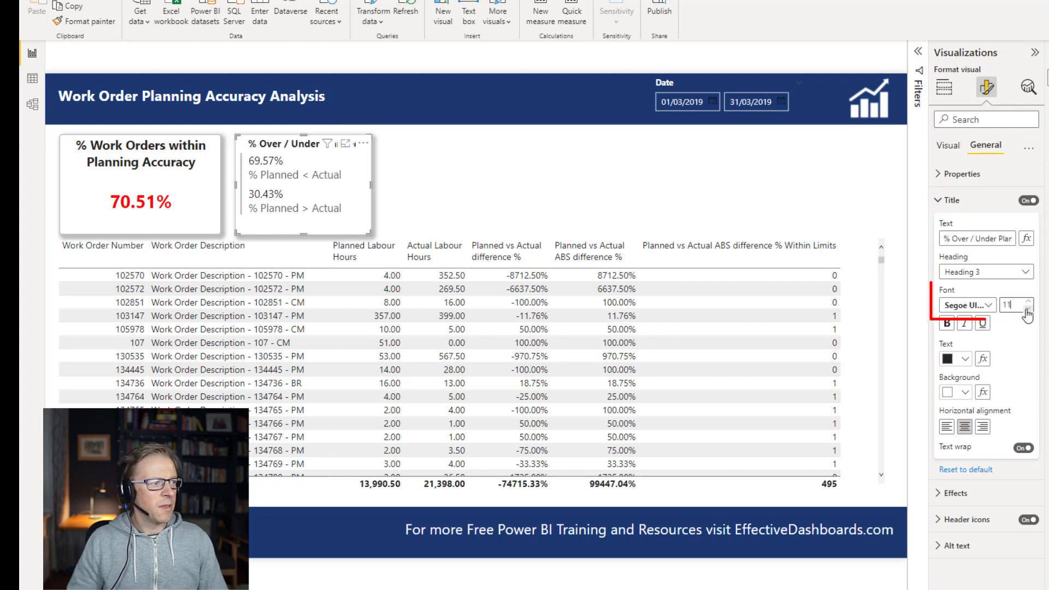
click(1028, 301)
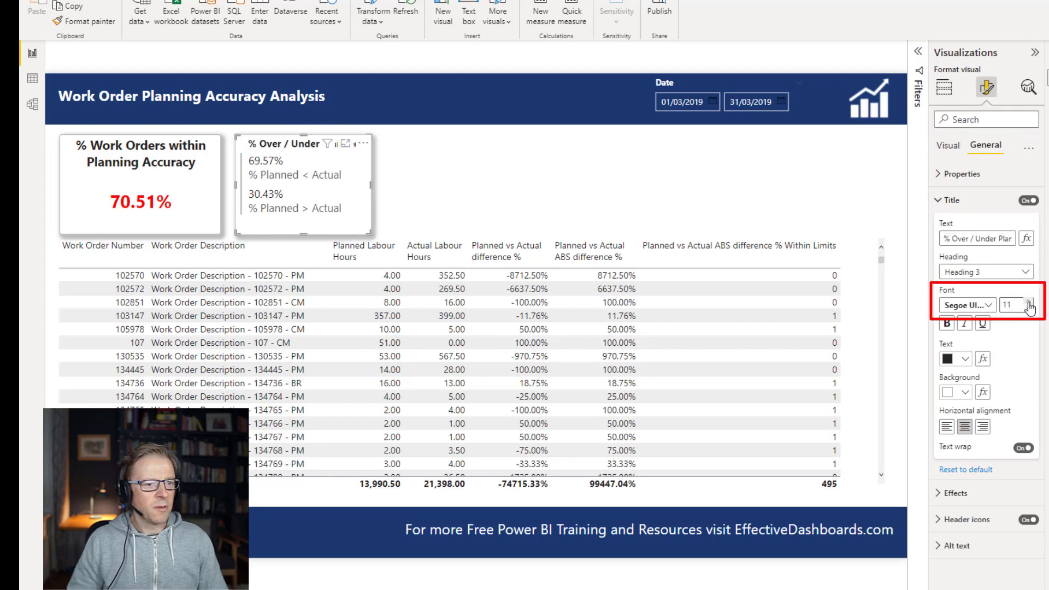
click(485, 179)
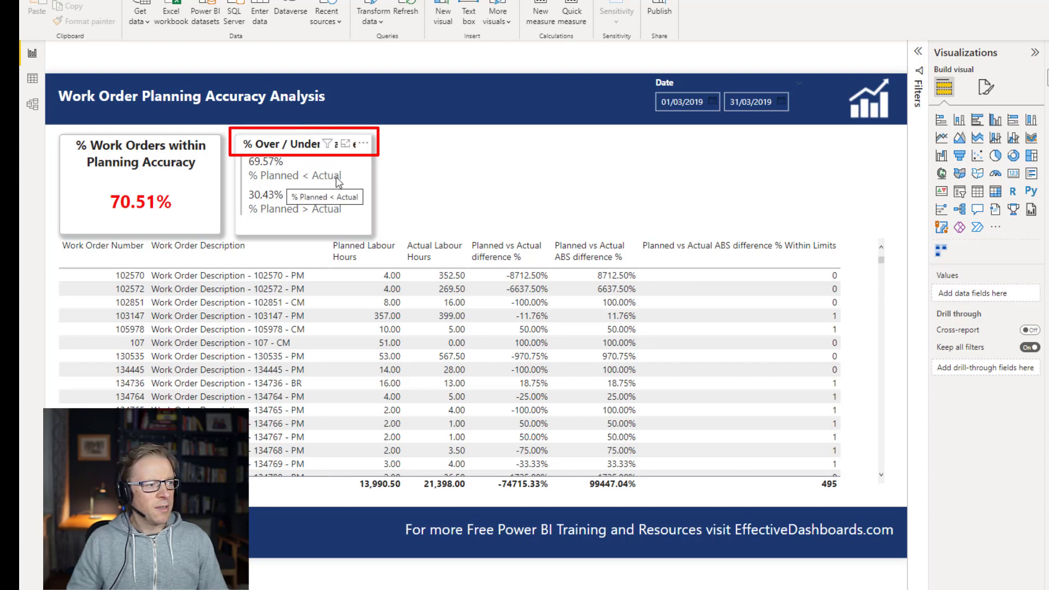
Step: Make the "% Over / Under Planned" card's callout values bold and enlarge their font beyond 22
click(981, 86)
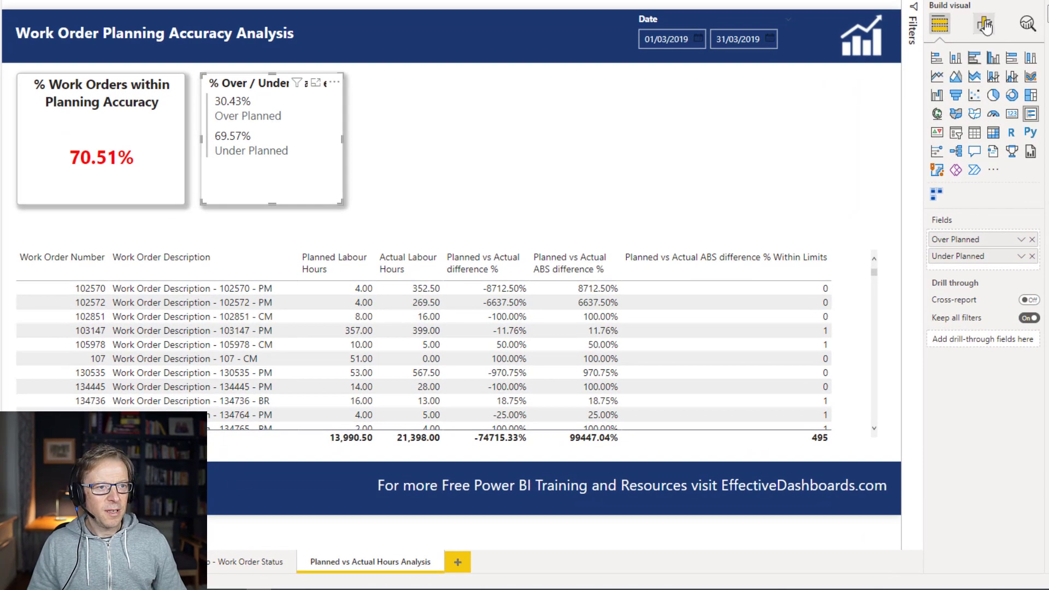
click(914, 69)
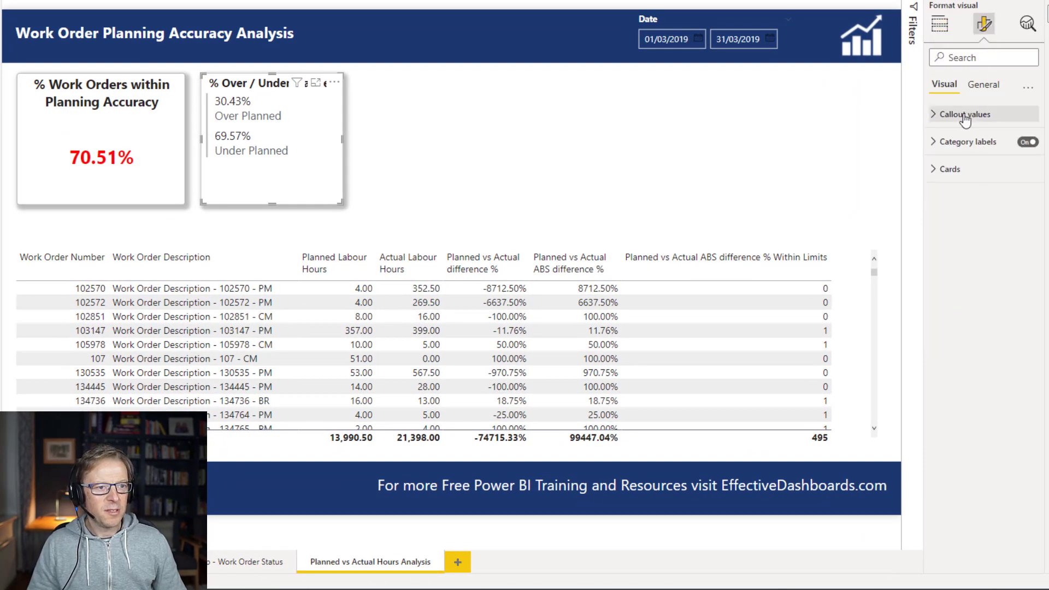
click(965, 120)
click(943, 173)
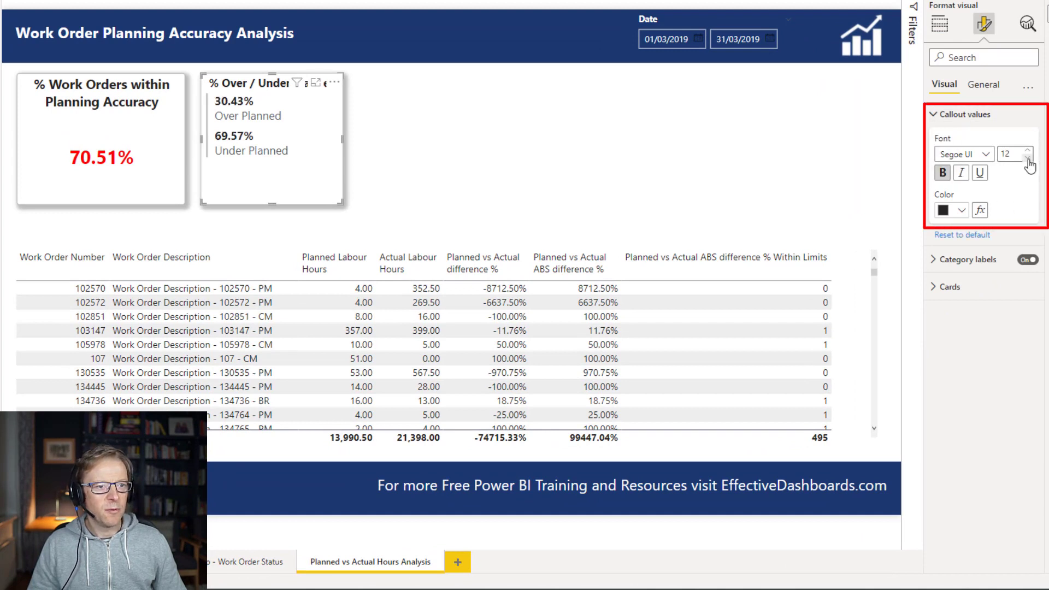
double_click(1015, 153)
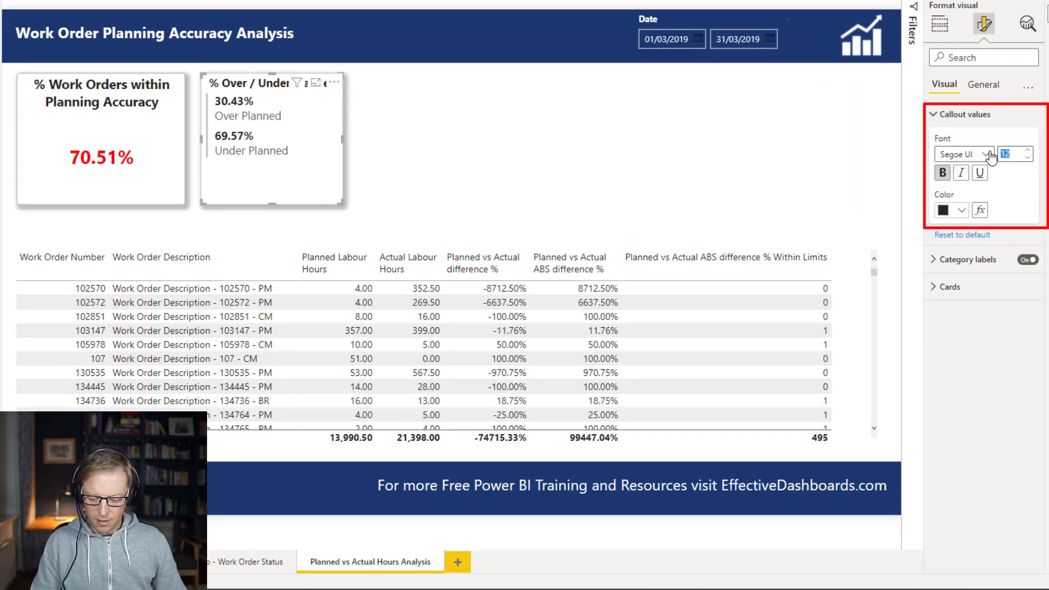
text(18)
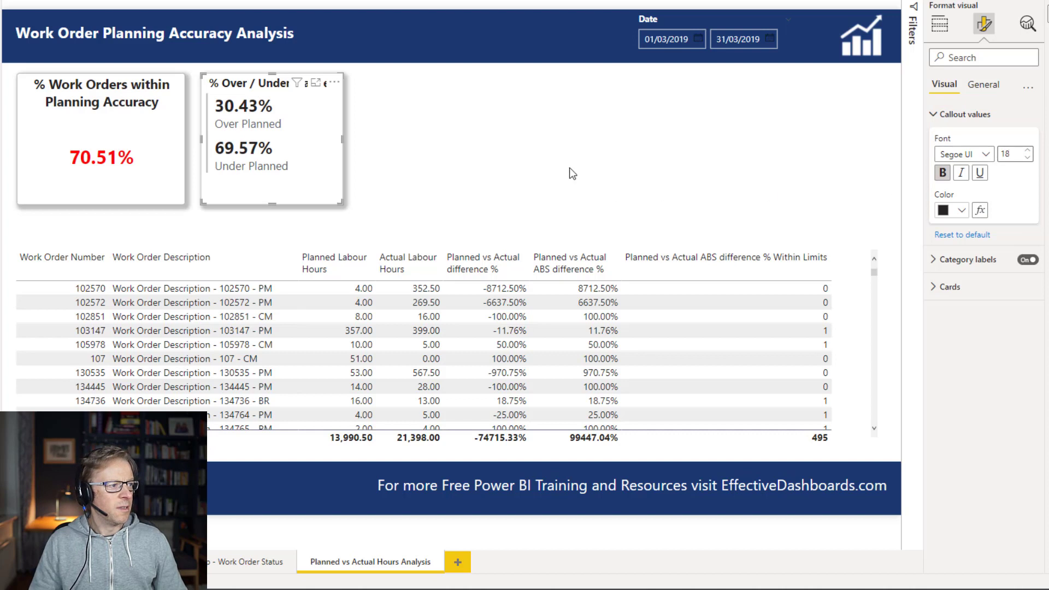
click(1029, 152)
click(1028, 152)
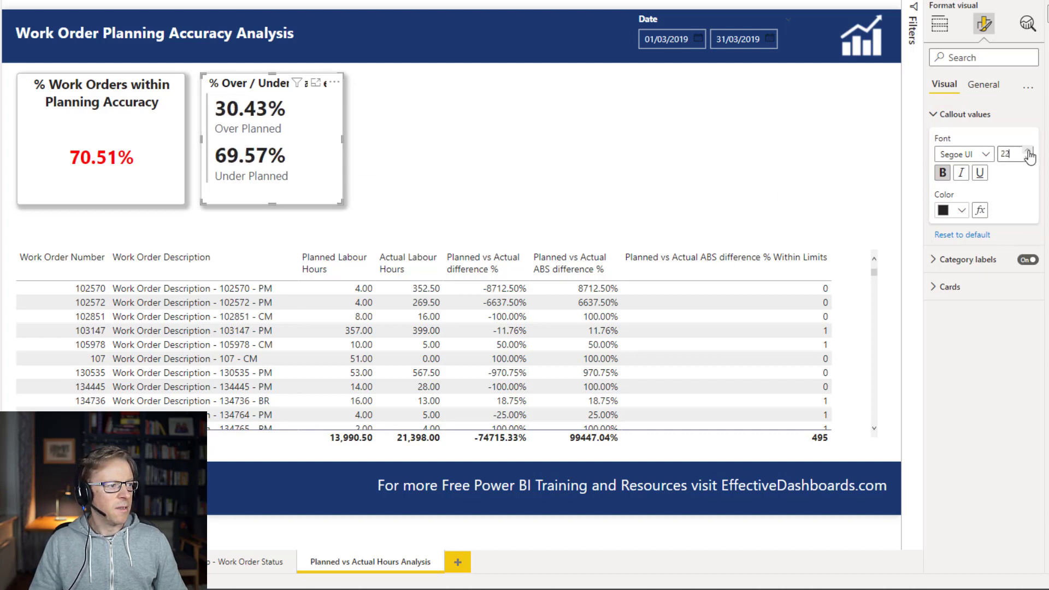
click(1028, 151)
Step: Set the accuracy card's callout value font size to 34
click(131, 148)
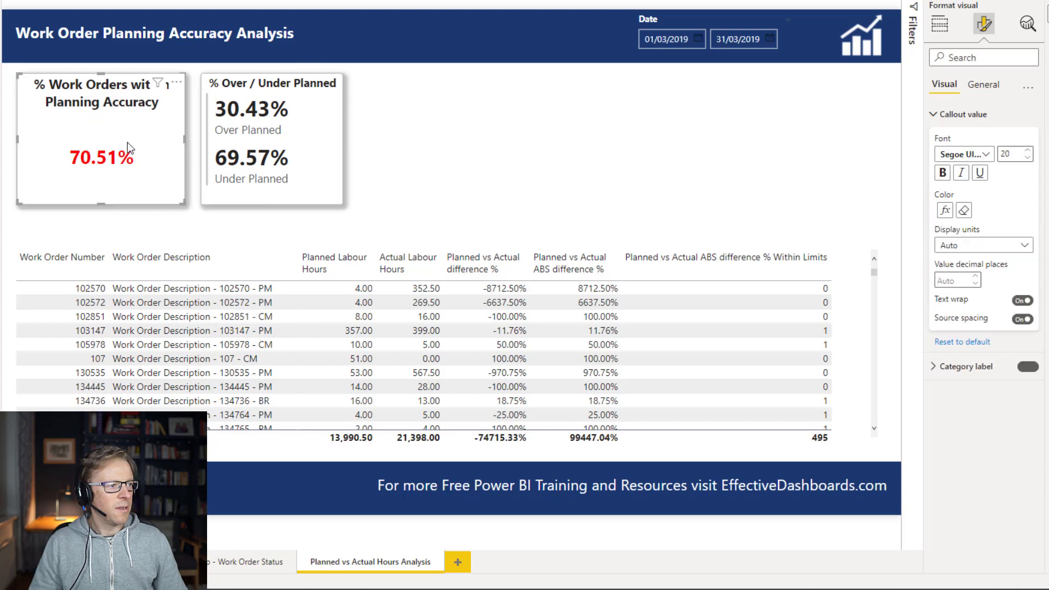
double_click(1006, 153)
text(34)
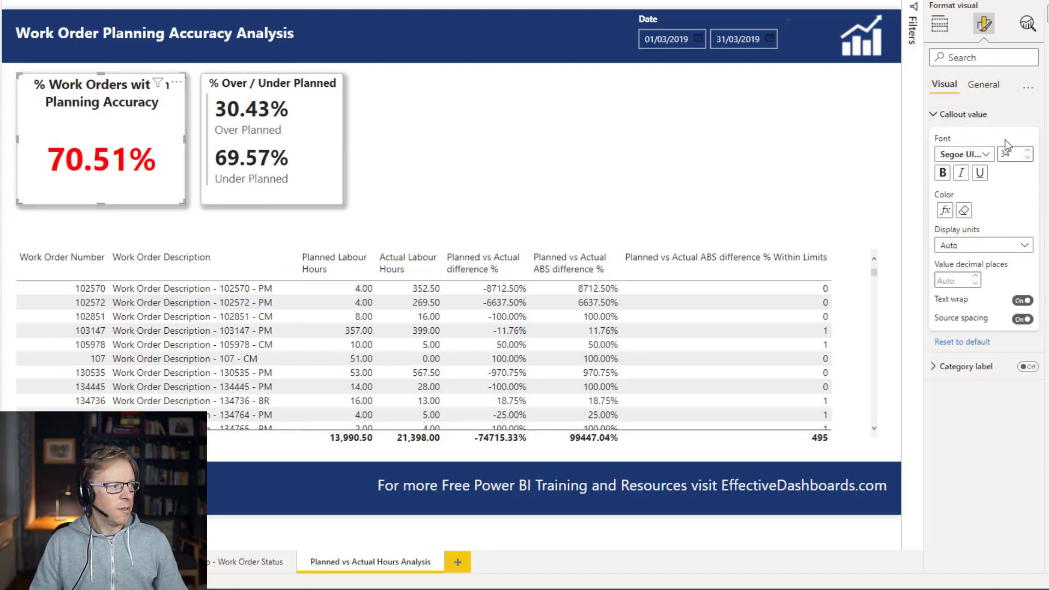
click(442, 147)
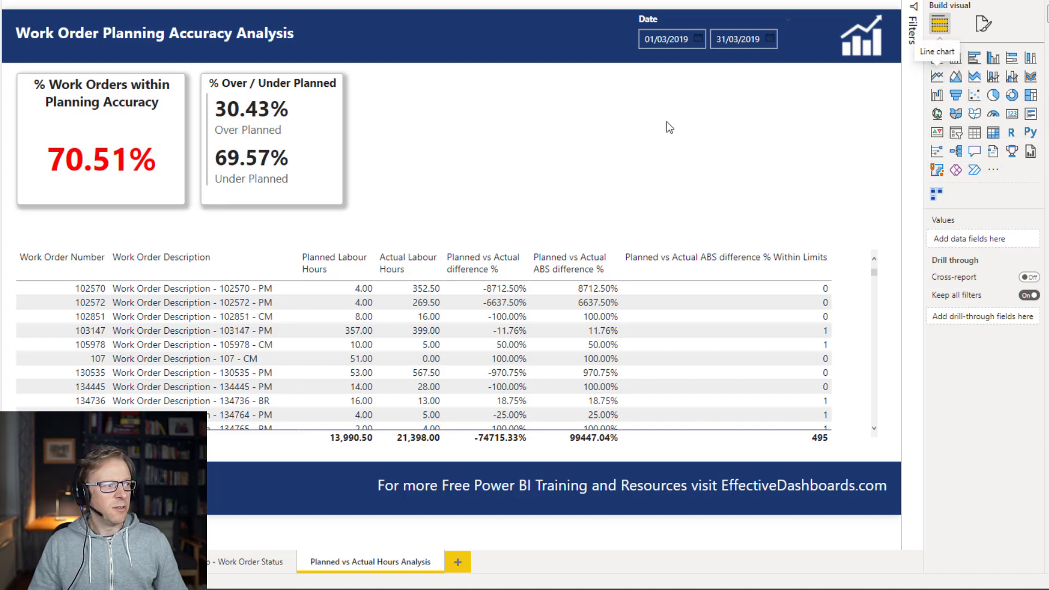
Step: Insert an empty line chart beside the cards and apply the "% Over / Under Planned" card's formatting to it with Format painter
click(937, 76)
click(306, 96)
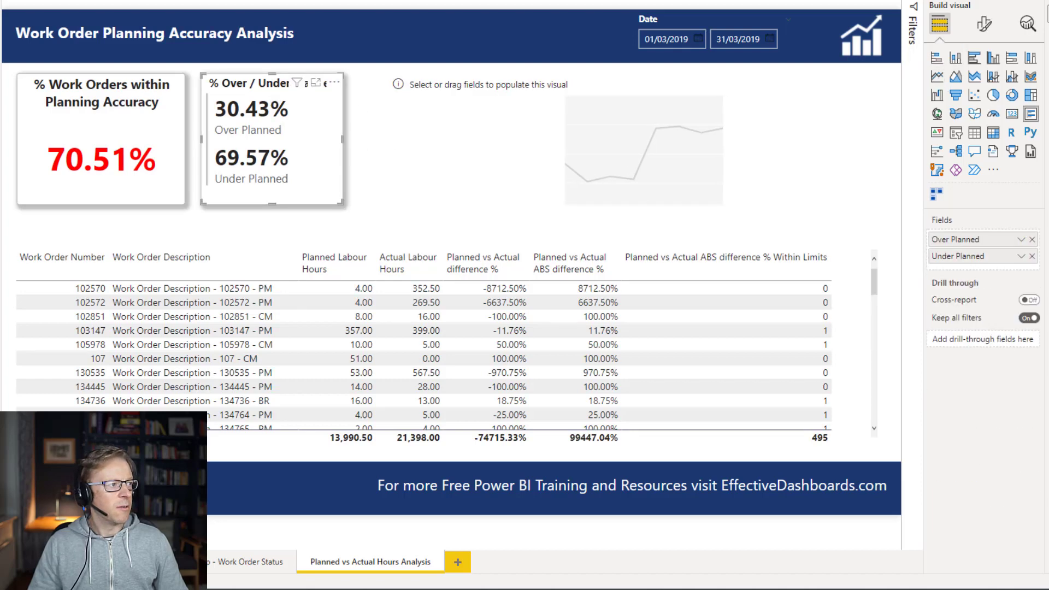
click(49, 1)
click(529, 94)
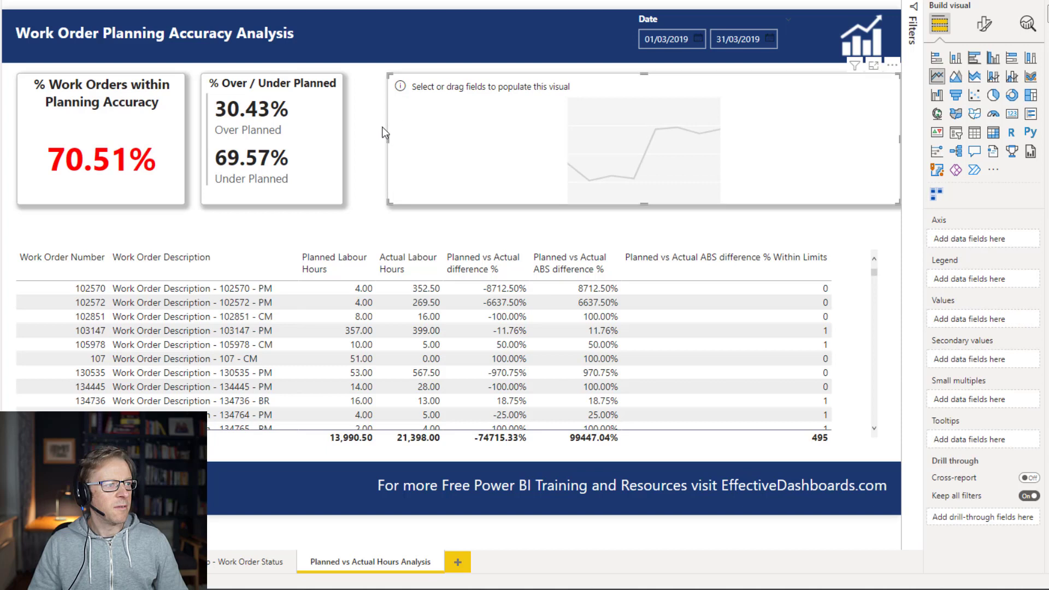
Step: Widen the empty line chart towards the cards and extend its lower edge slightly
drag(385, 142, 360, 141)
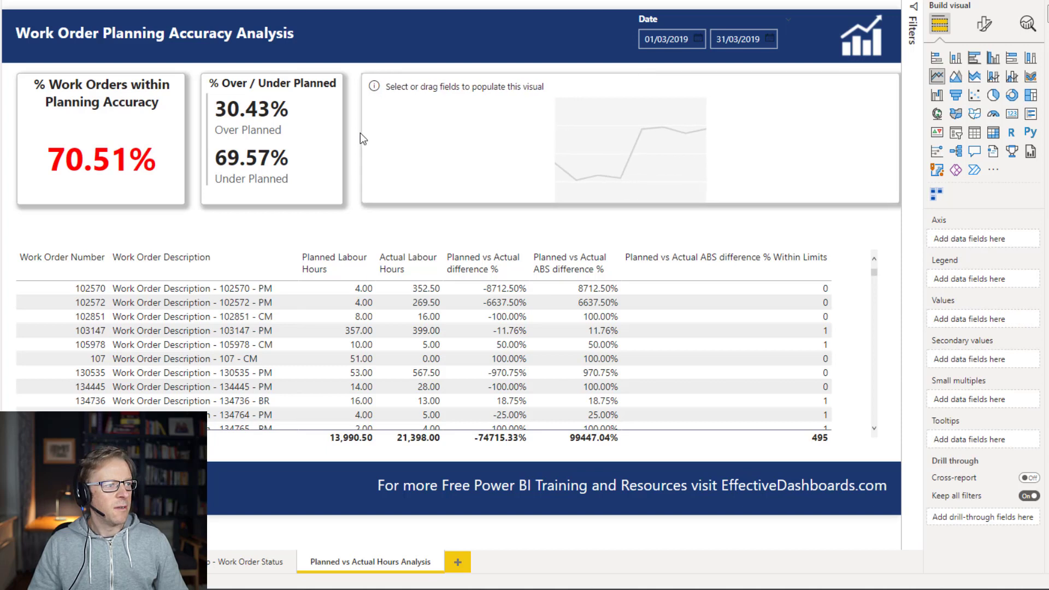
drag(631, 203, 632, 208)
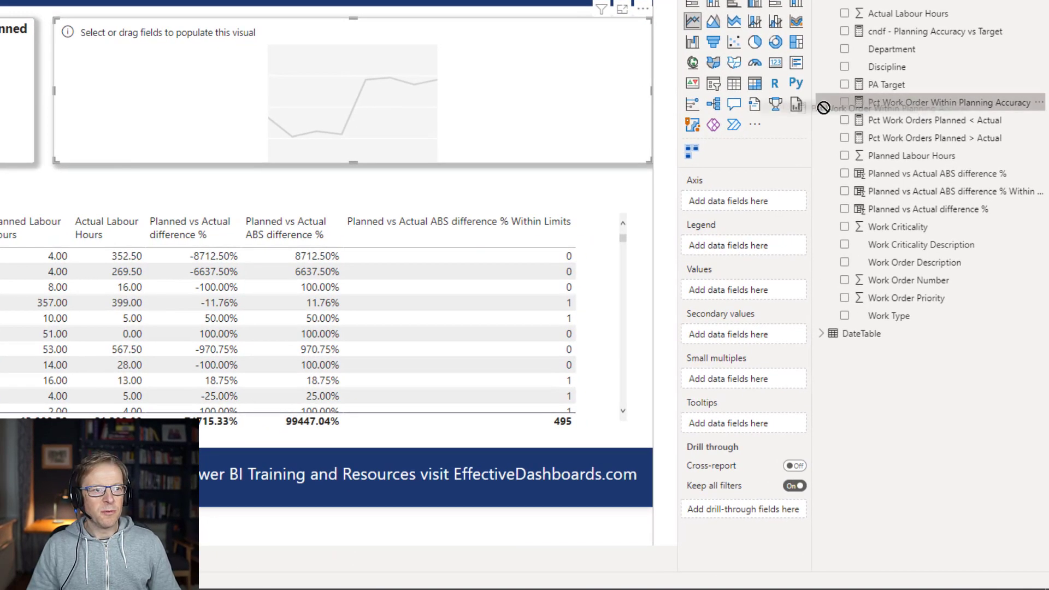
Step: Plot Pct Work Order Within Planning Accuracy in the empty line chart against Date from the DateTable
drag(823, 107, 750, 294)
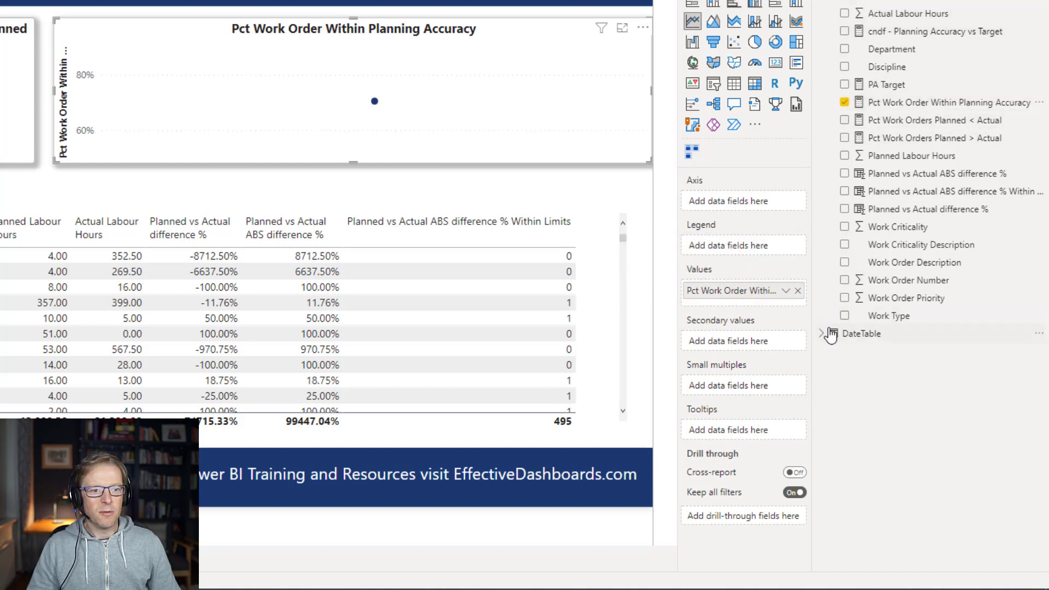
click(821, 333)
drag(878, 355, 729, 201)
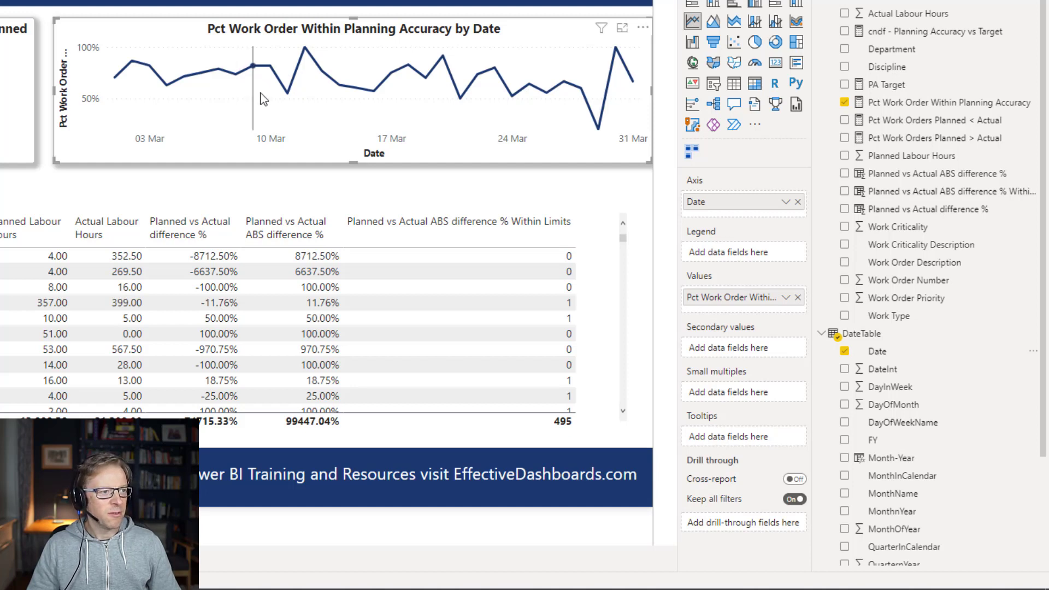
Step: Turn on a trend line for the planning accuracy line chart and show its settings
mouse_move(253, 141)
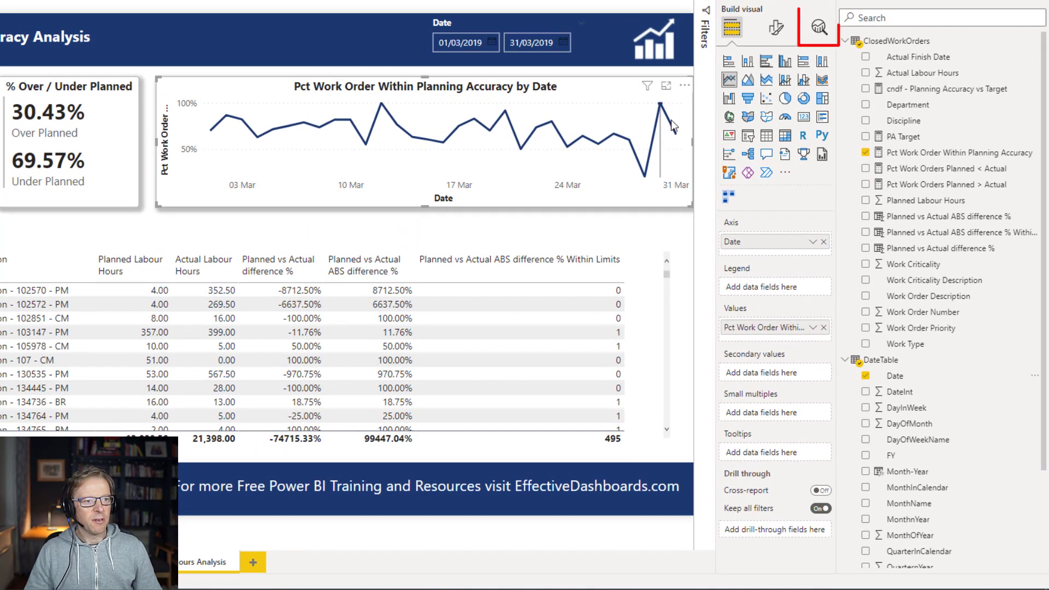
click(819, 27)
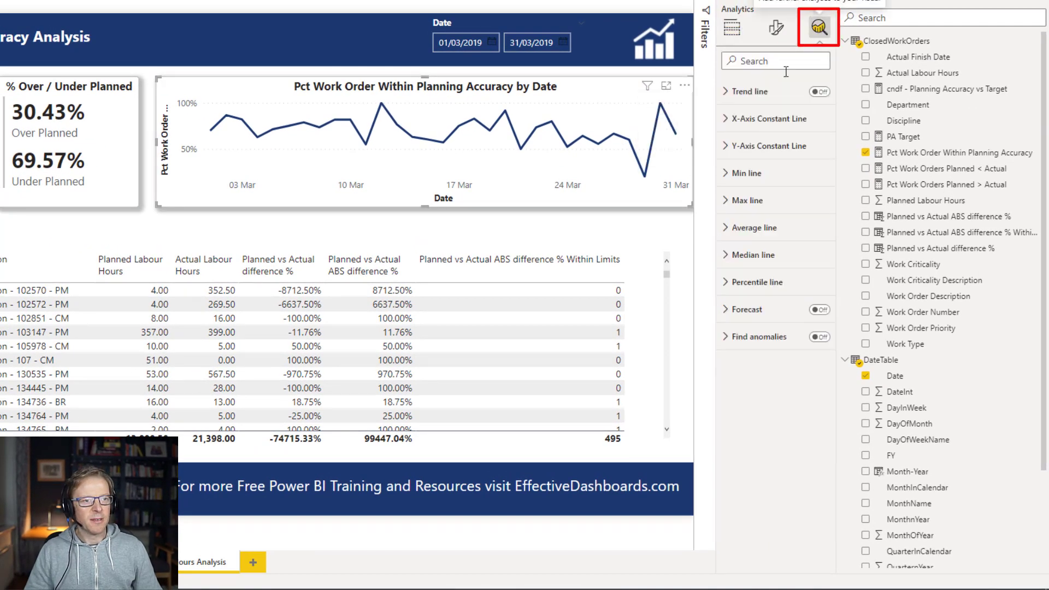
click(819, 92)
click(726, 92)
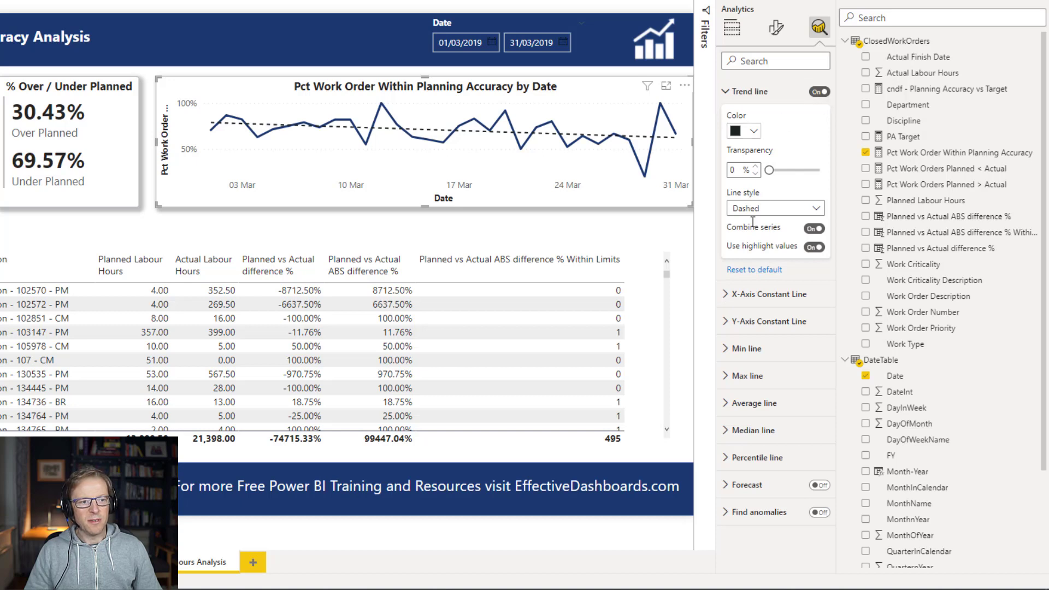
Step: Try a light blue tint on the trend line, then settle on a dark shade of the navy theme colour
click(754, 133)
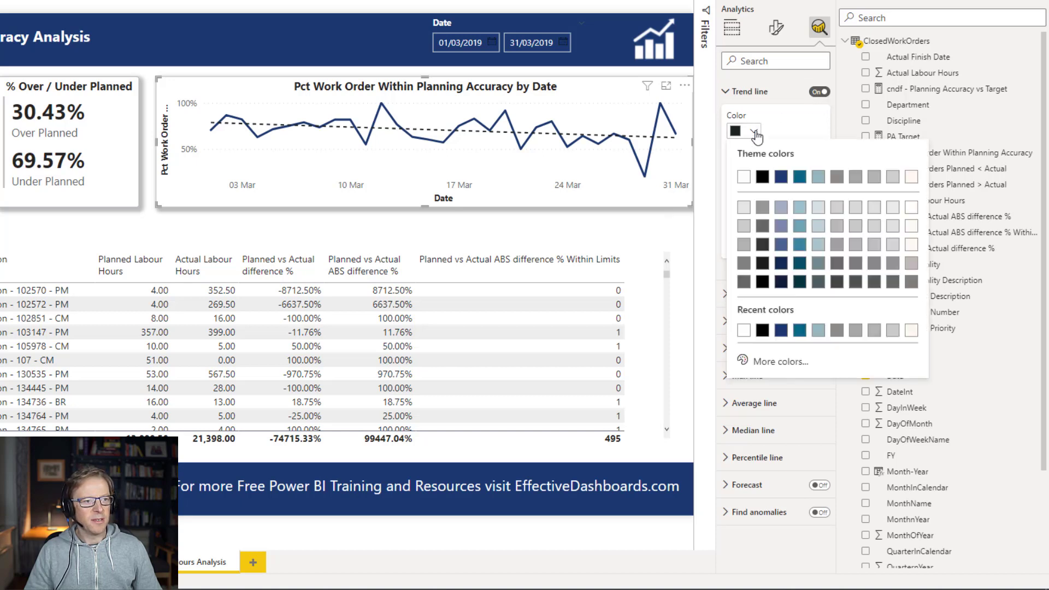
click(781, 208)
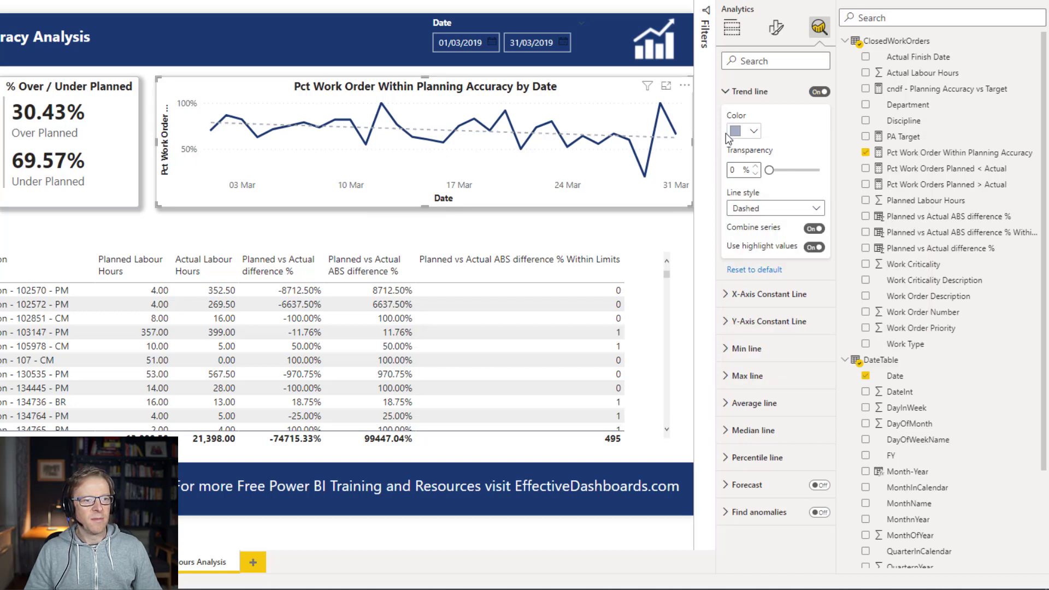
click(753, 131)
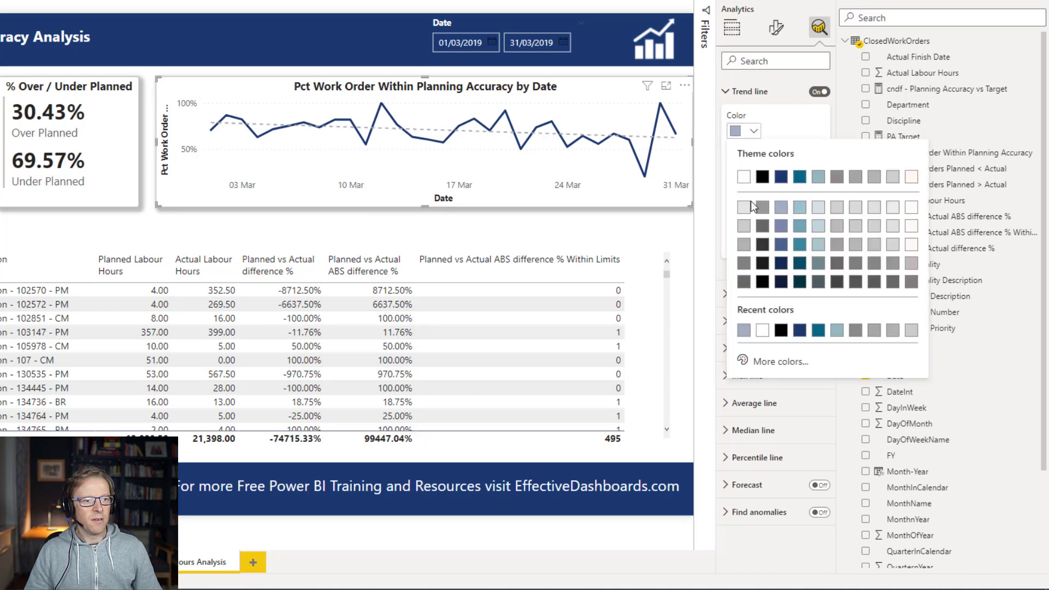
click(783, 263)
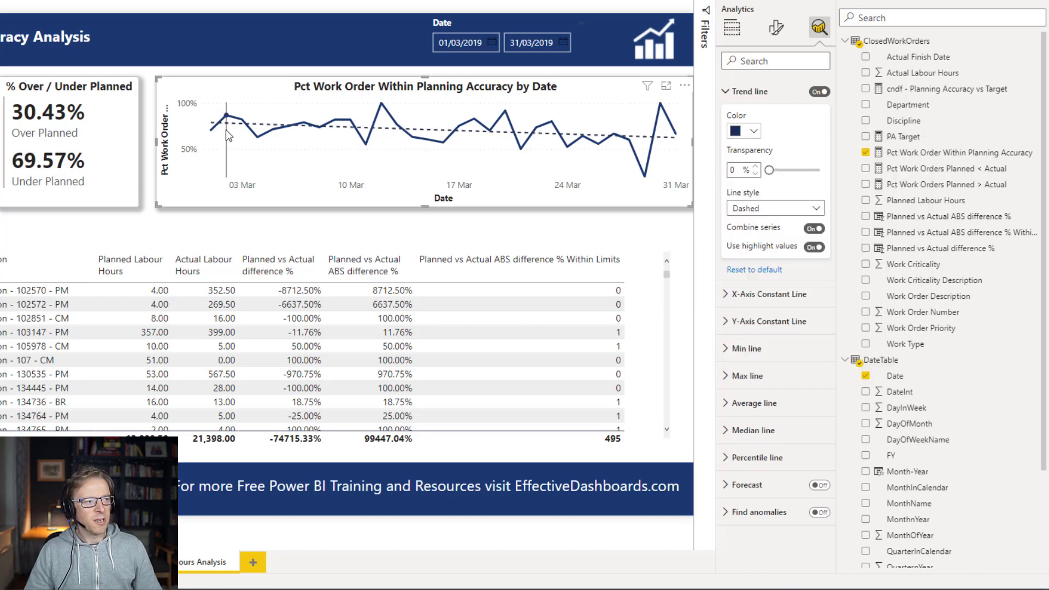
mouse_move(667, 130)
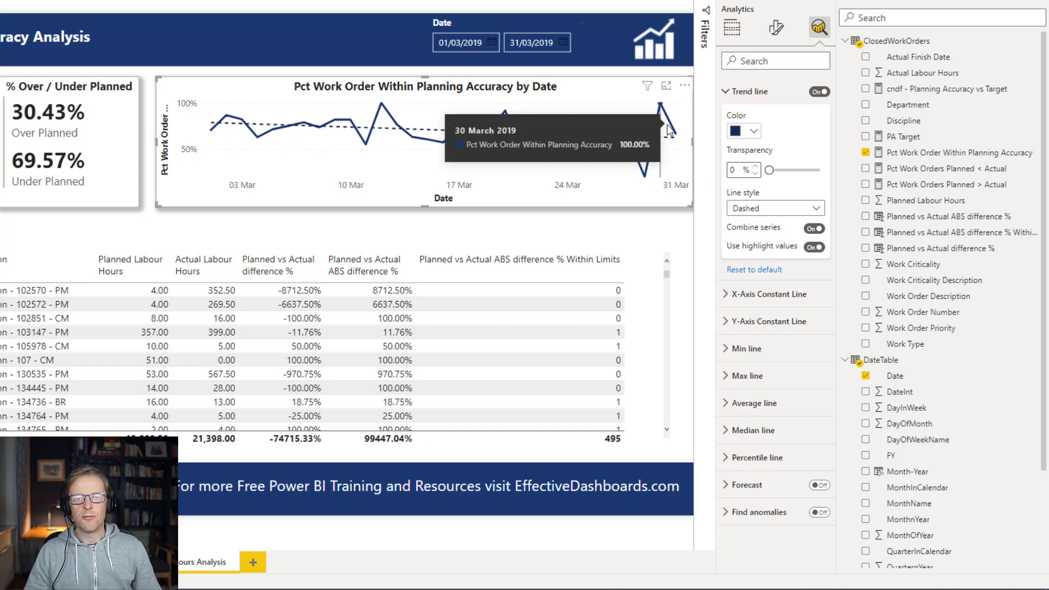
mouse_move(198, 128)
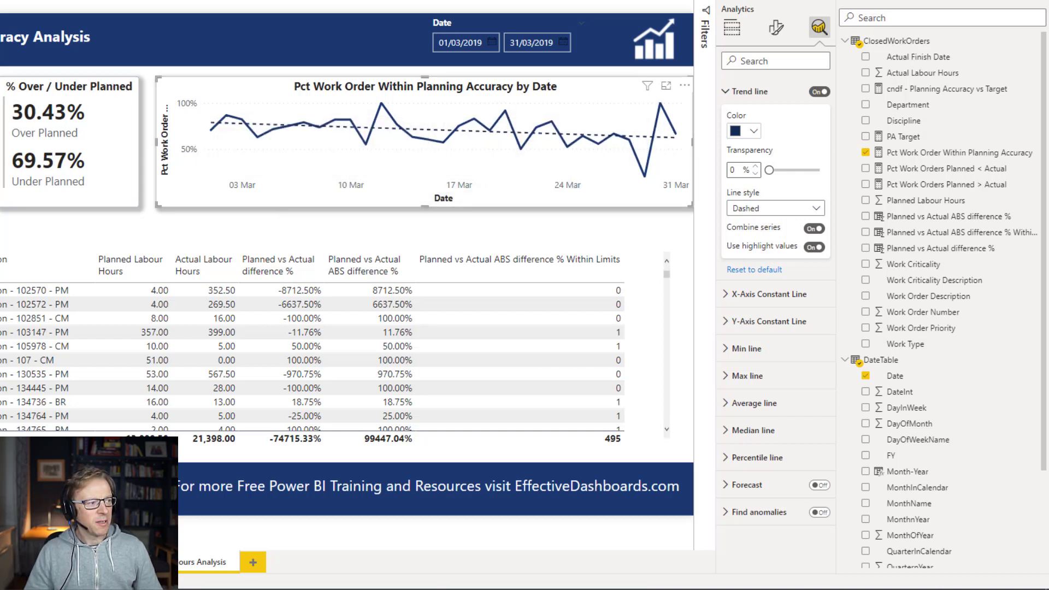
click(750, 91)
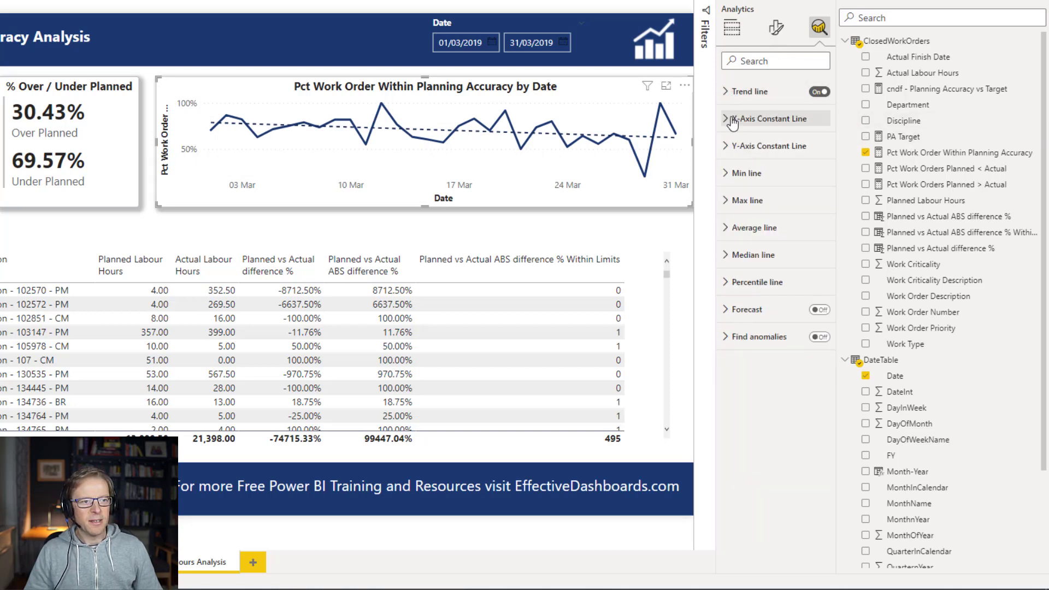
Step: Add a Y-axis constant line to the line chart and enter Target Value as its name
click(728, 146)
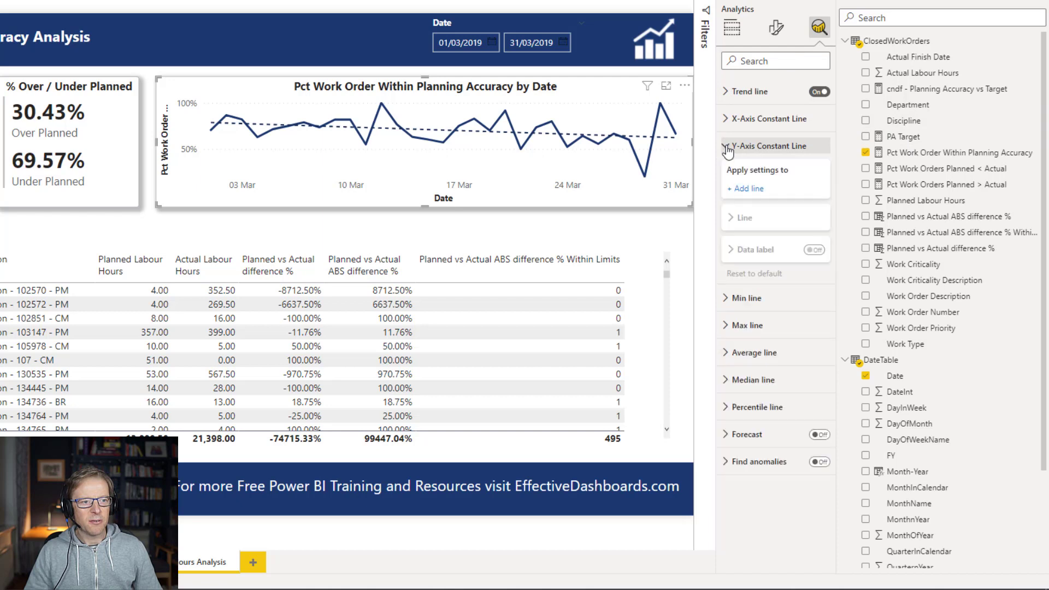
click(747, 188)
click(808, 206)
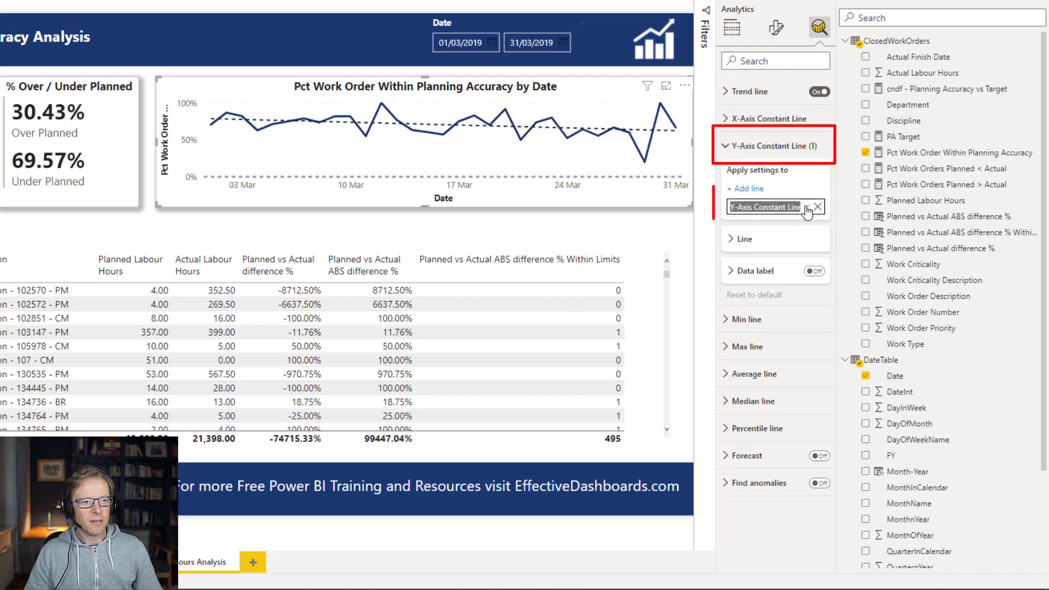
text(Target)
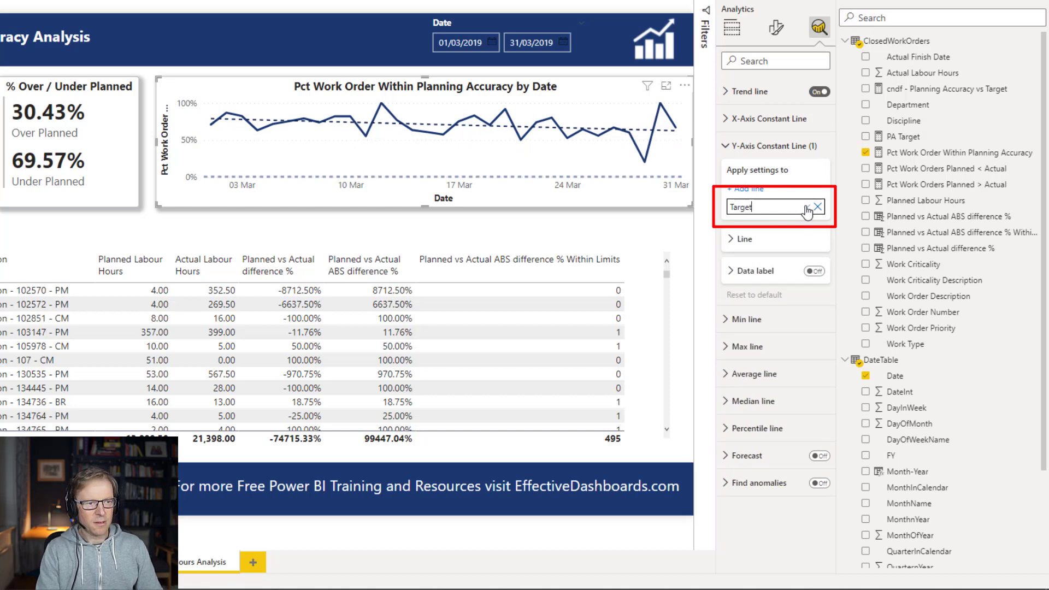
text( Value)
click(807, 207)
Step: Set the Y-axis constant line's value to 0.8
click(740, 239)
click(761, 272)
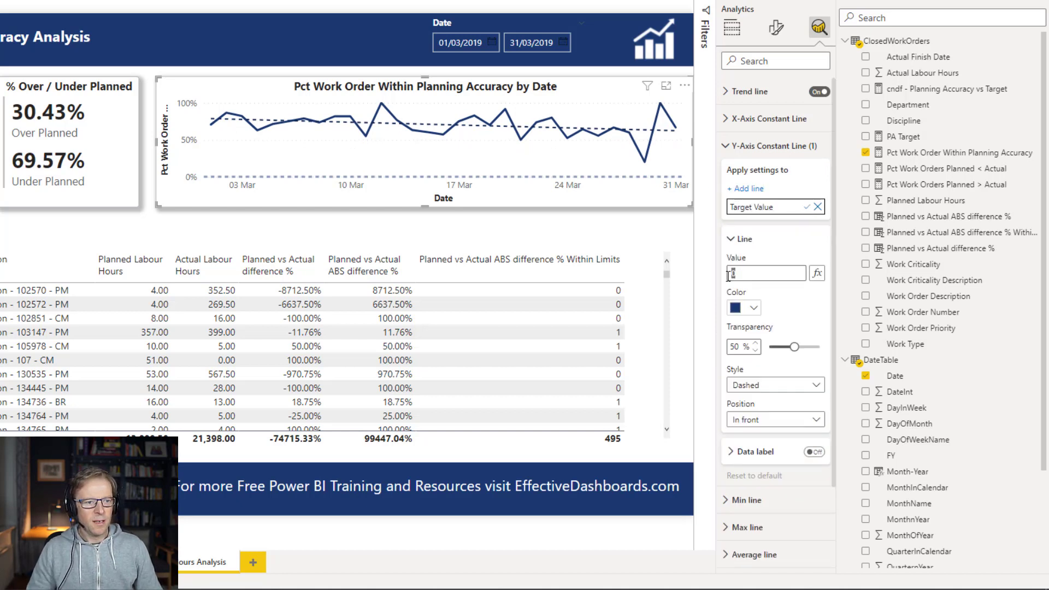
text(.8)
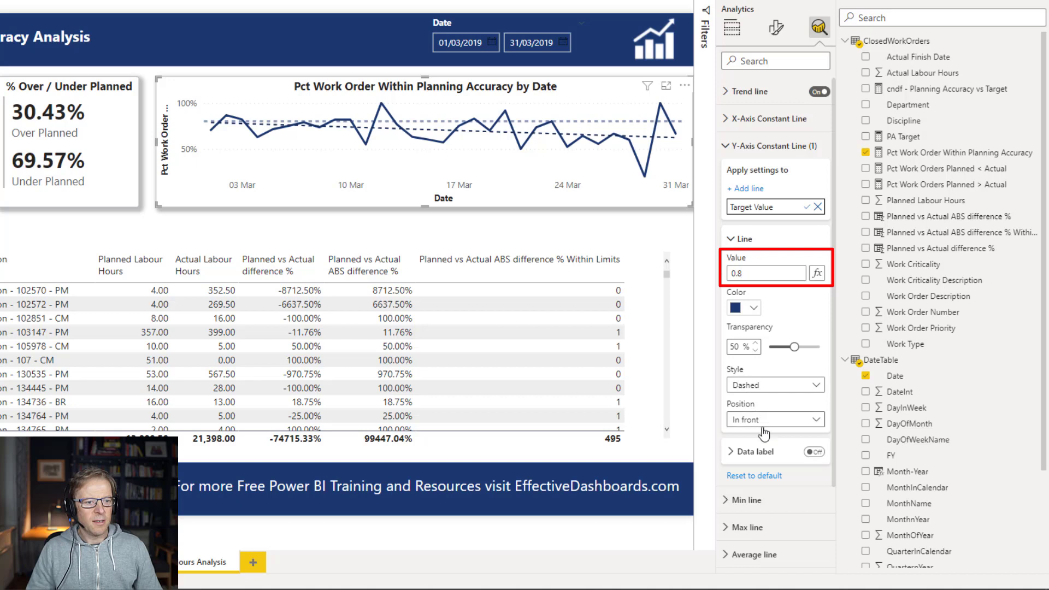
Step: Turn on the constant line's data label and set its style to Both
click(816, 453)
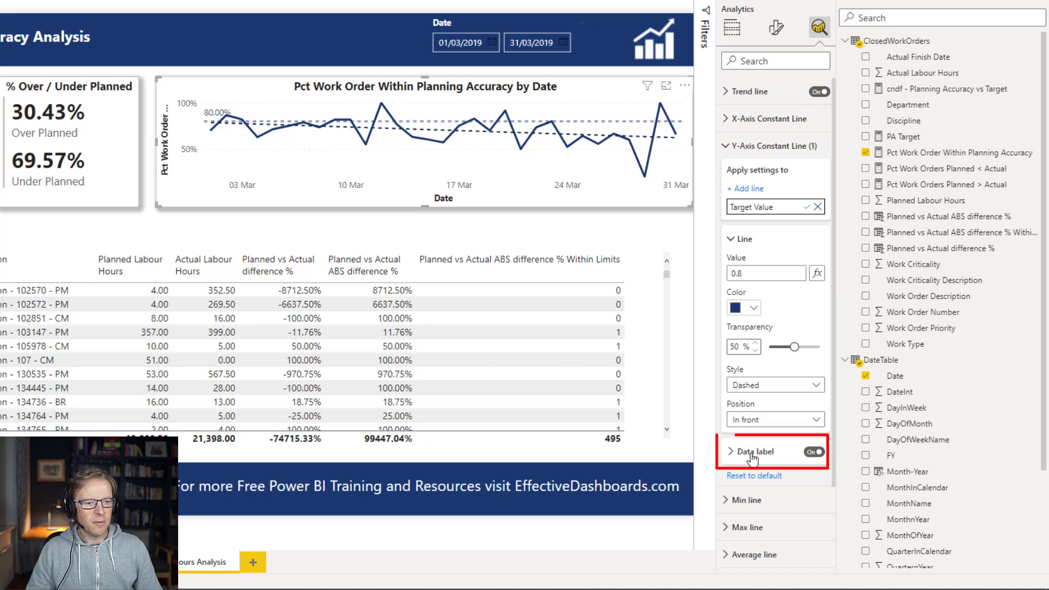
scroll(801, 337, down, 5)
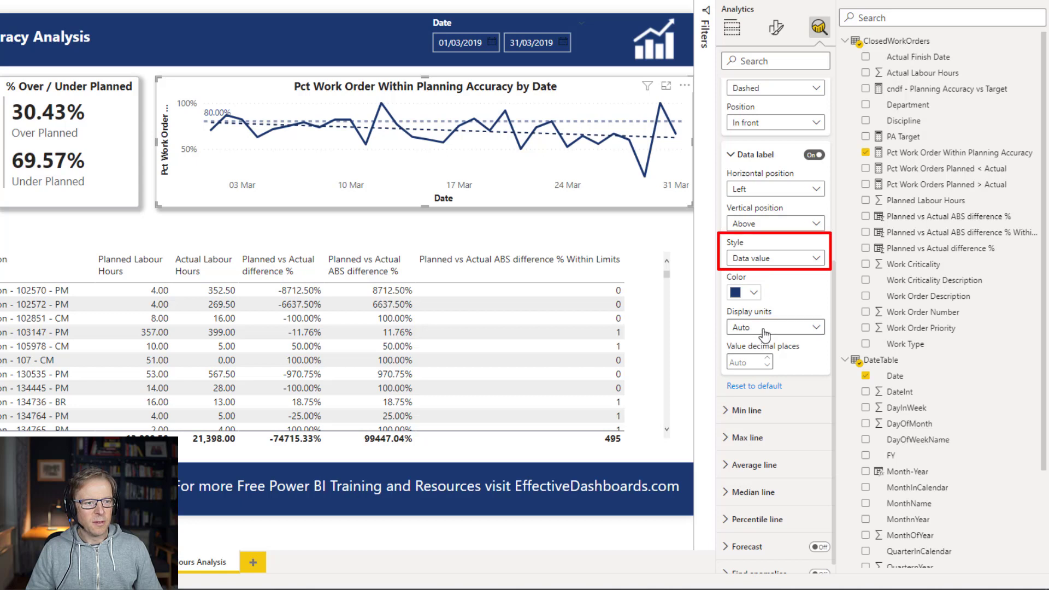
click(766, 258)
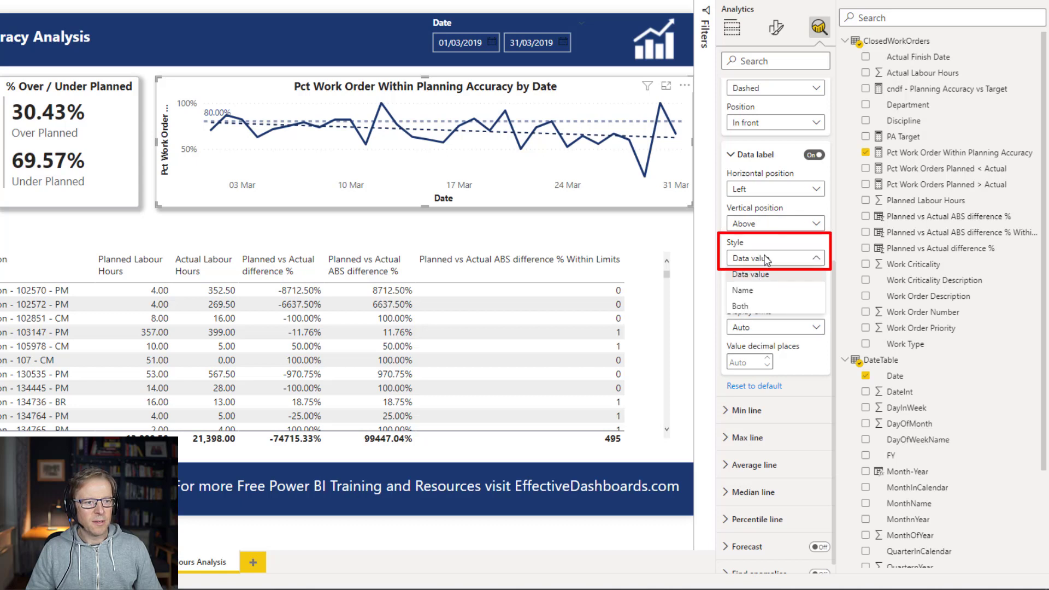
click(741, 306)
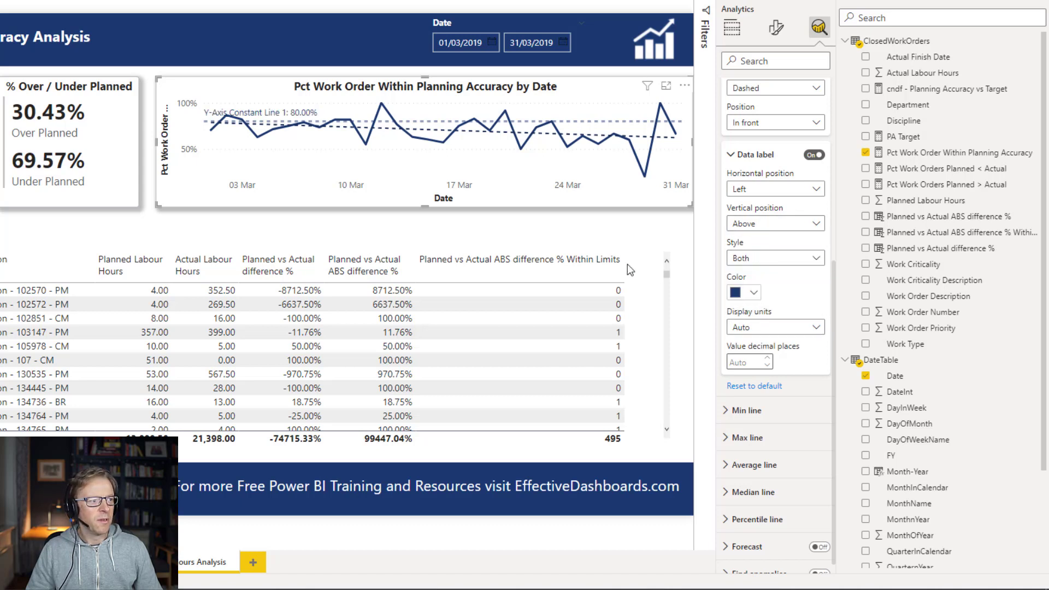
Step: Rename the line chart's Y-axis constant line to Target
scroll(776, 269, up, 5)
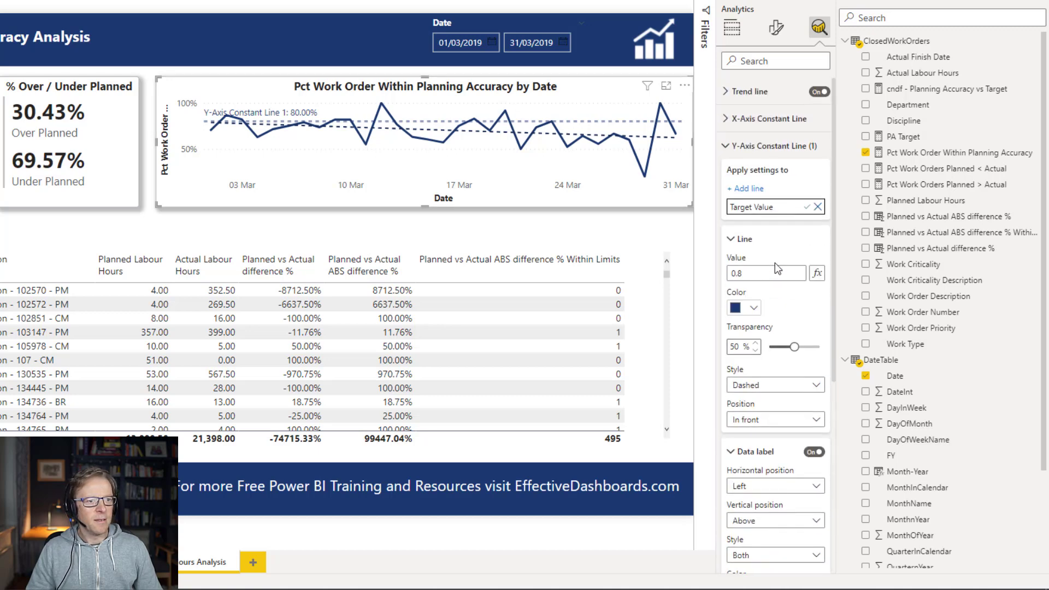
click(756, 147)
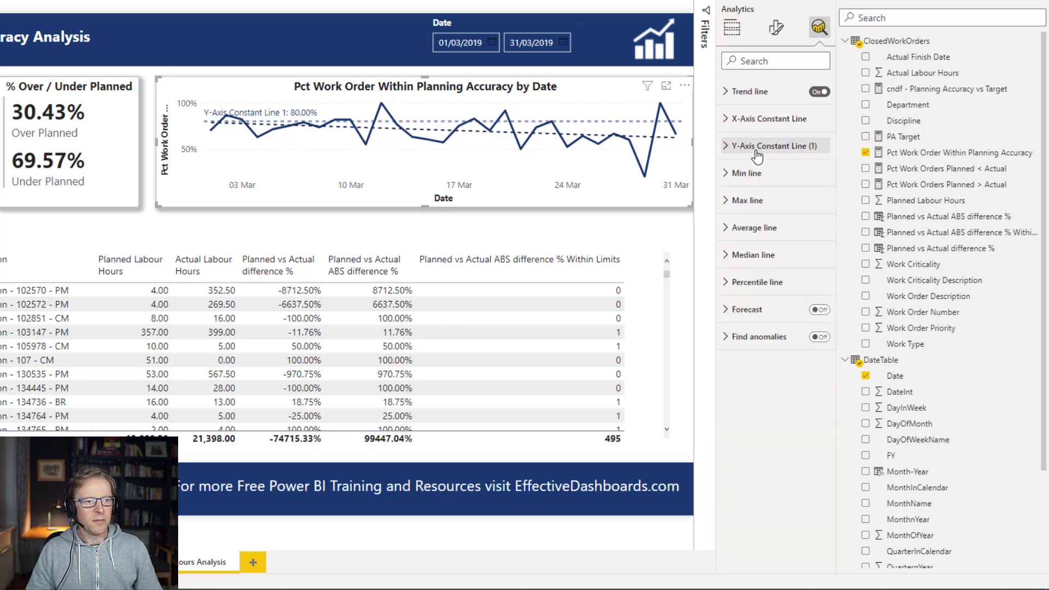
click(732, 149)
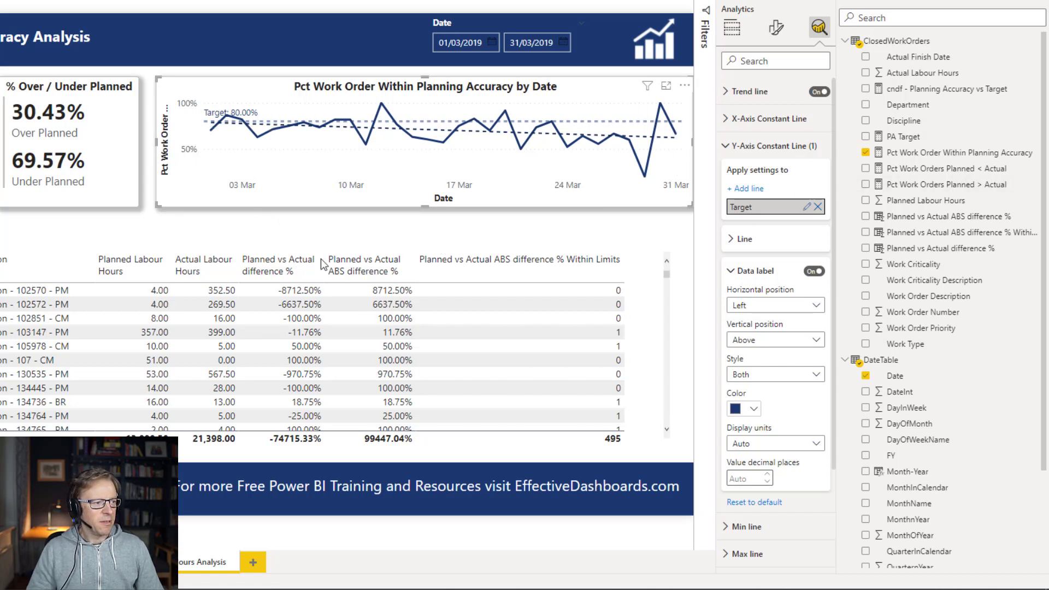
Step: Remove the work order details table below the cards from the report page
click(616, 254)
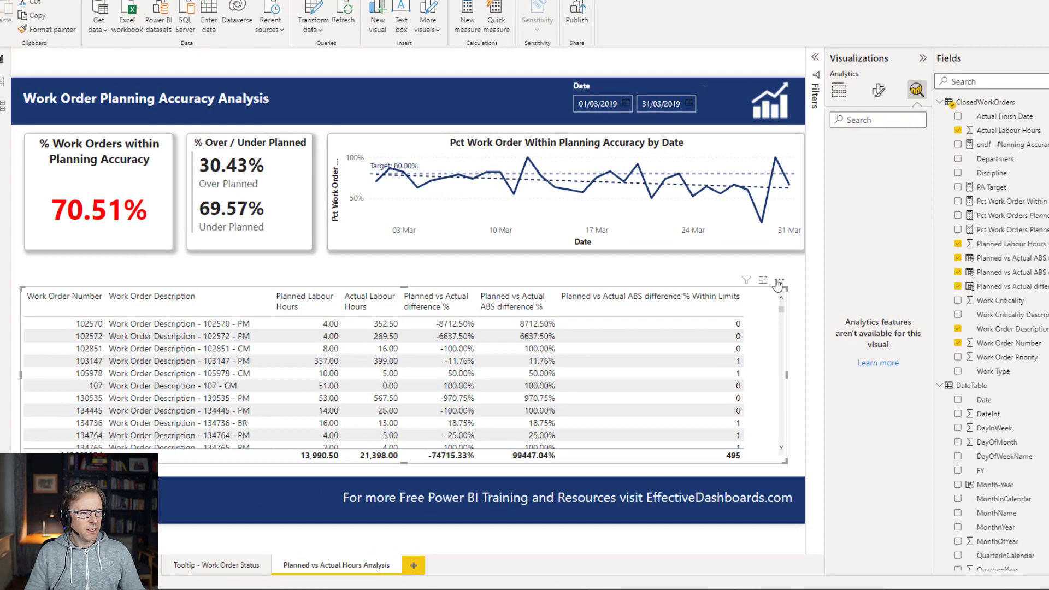
click(778, 281)
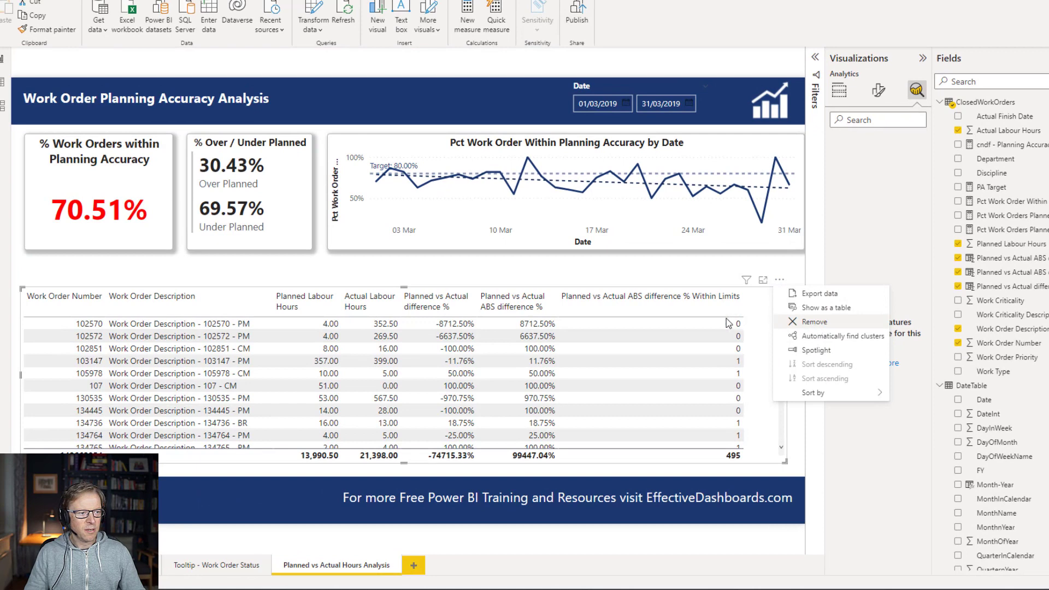
click(814, 322)
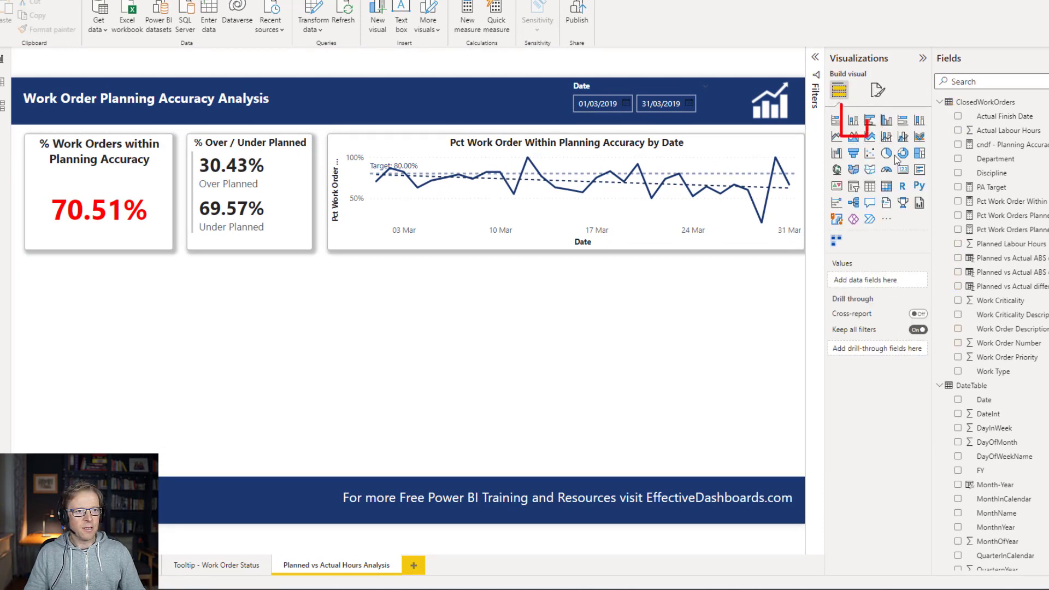
Step: Insert an enlarged stacked column chart below the cards, with Work Type on the axis and Pct Work Order Within Planning Accuracy as values
click(854, 126)
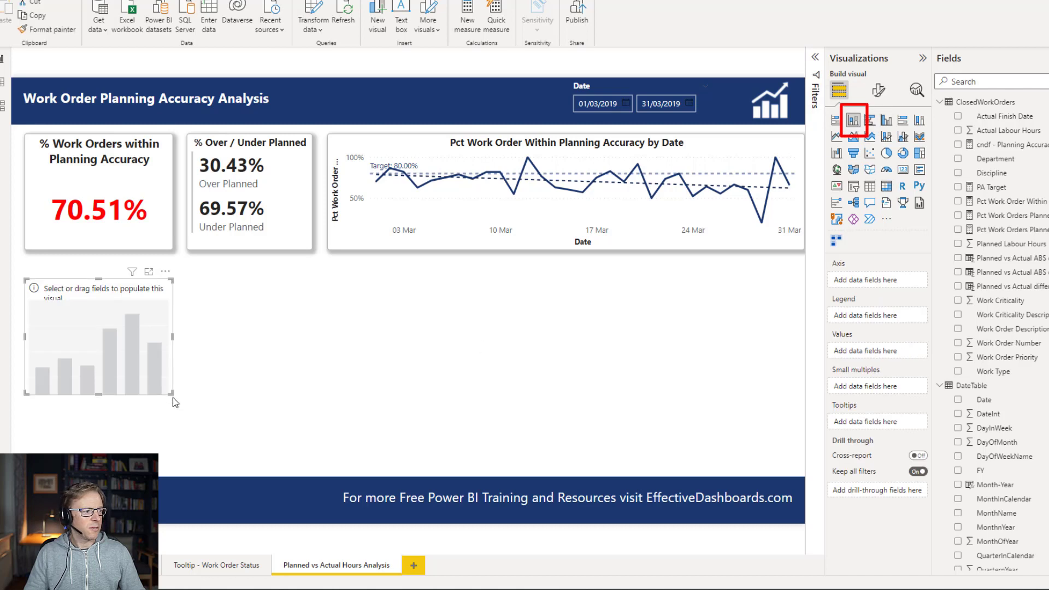
mouse_move(170, 396)
mouse_down()
mouse_move(196, 434)
mouse_move(290, 465)
mouse_move(273, 469)
mouse_up()
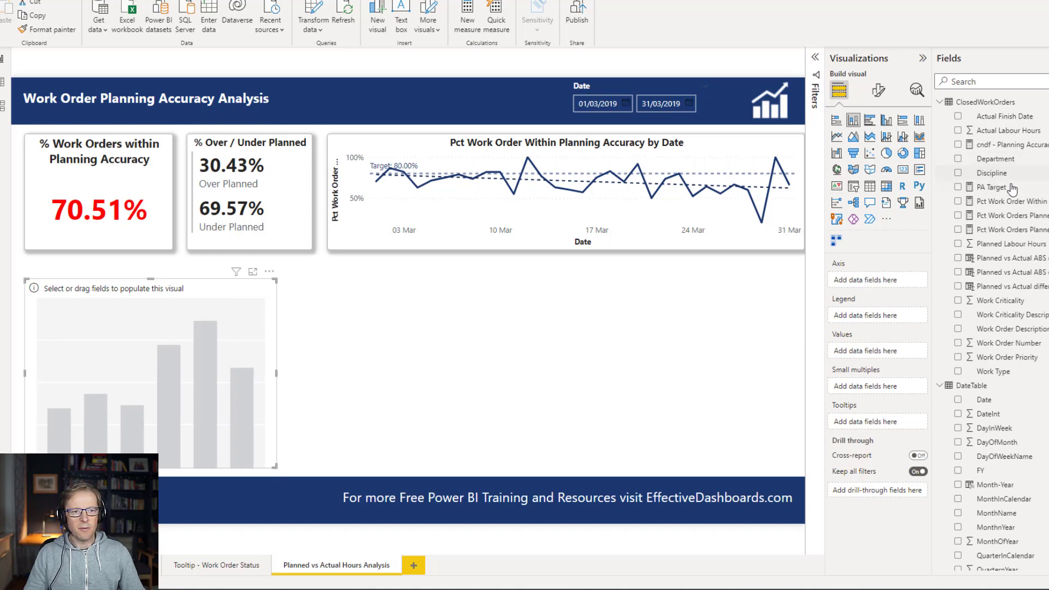
drag(929, 331, 880, 284)
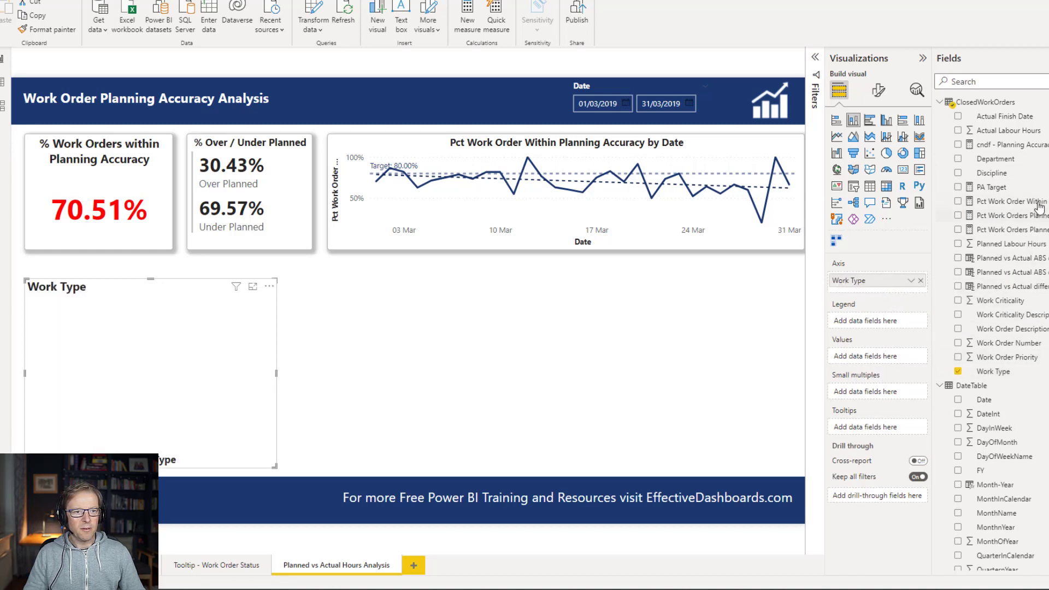
drag(1022, 202, 905, 356)
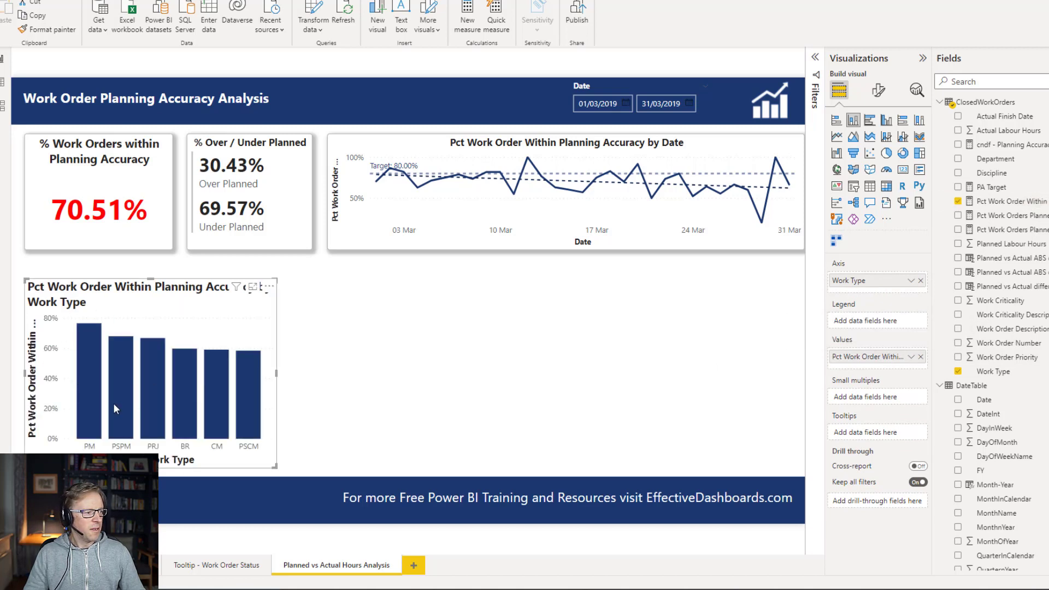
mouse_move(86, 444)
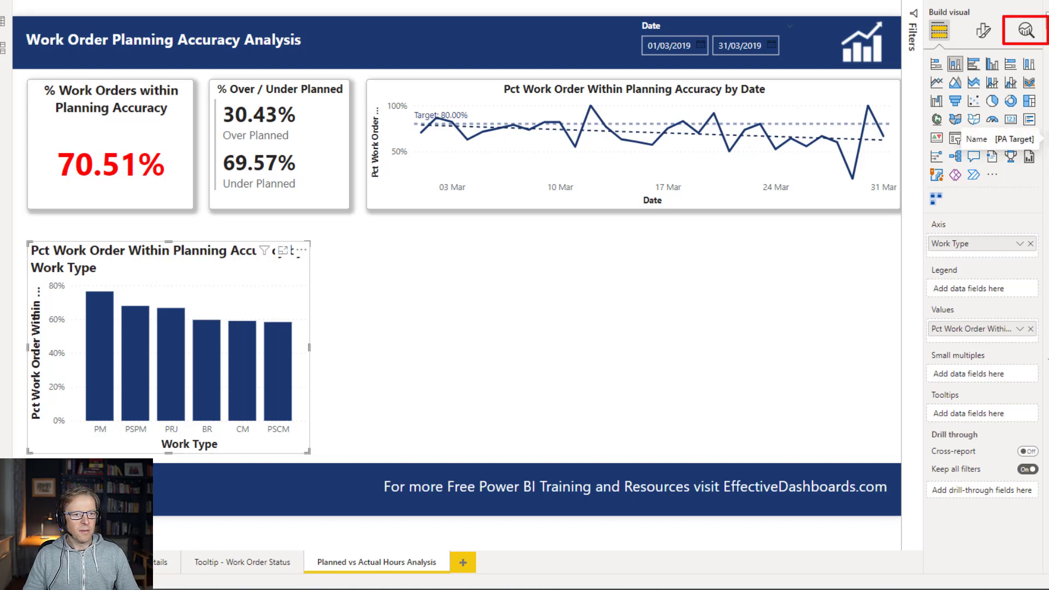
Step: Add a constant line named Target with value 0.8 to the Work Type column chart
click(1026, 30)
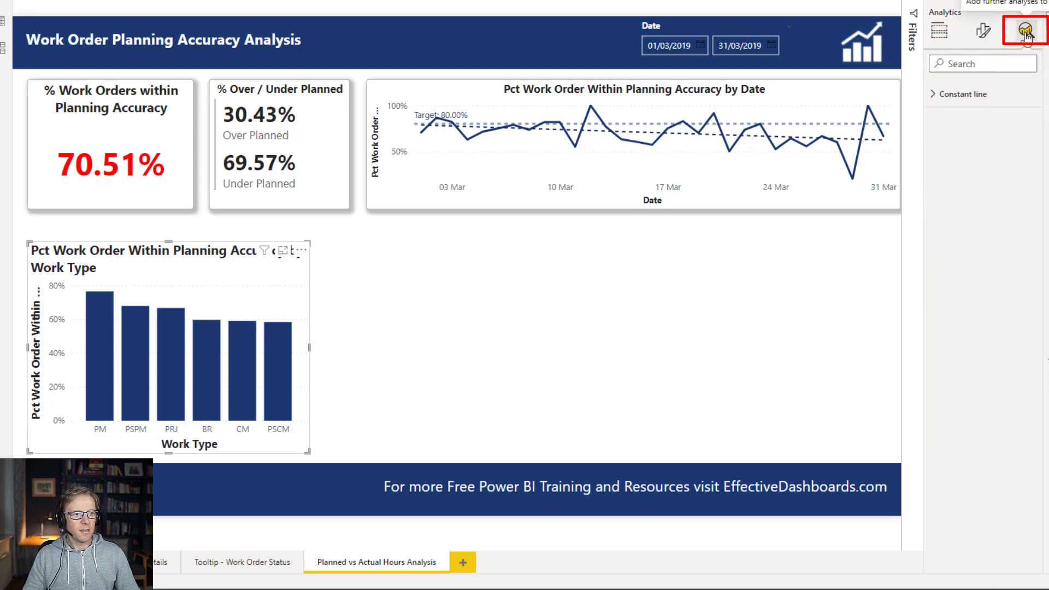
click(951, 97)
click(956, 137)
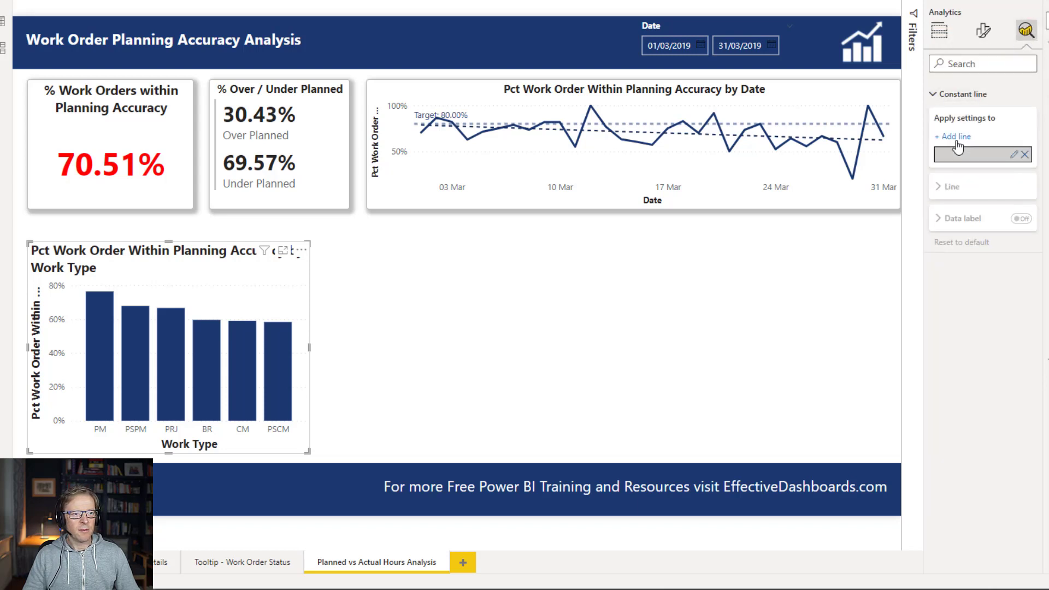
click(1015, 157)
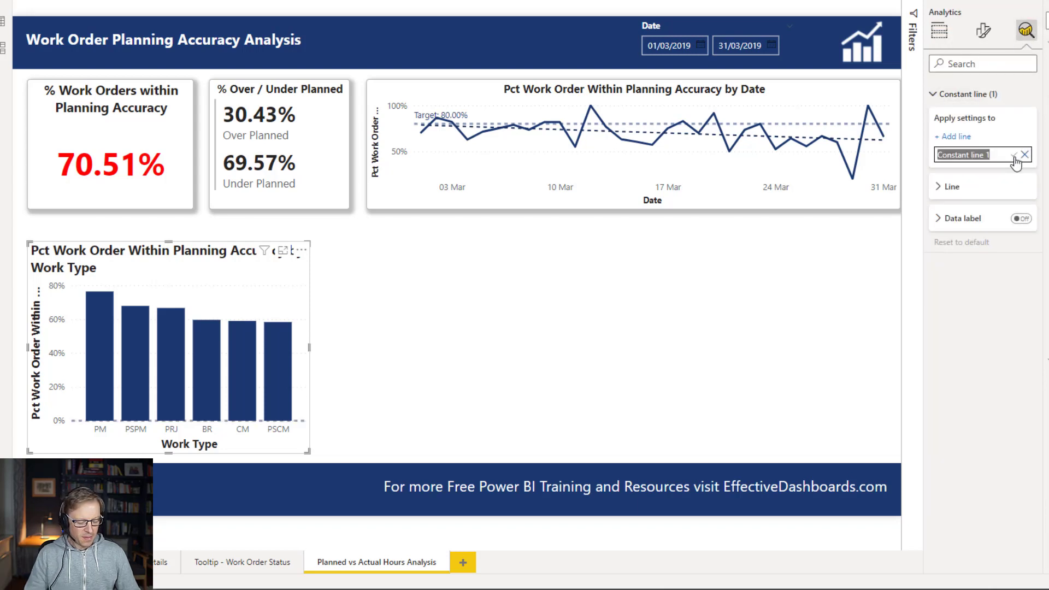
text(Target)
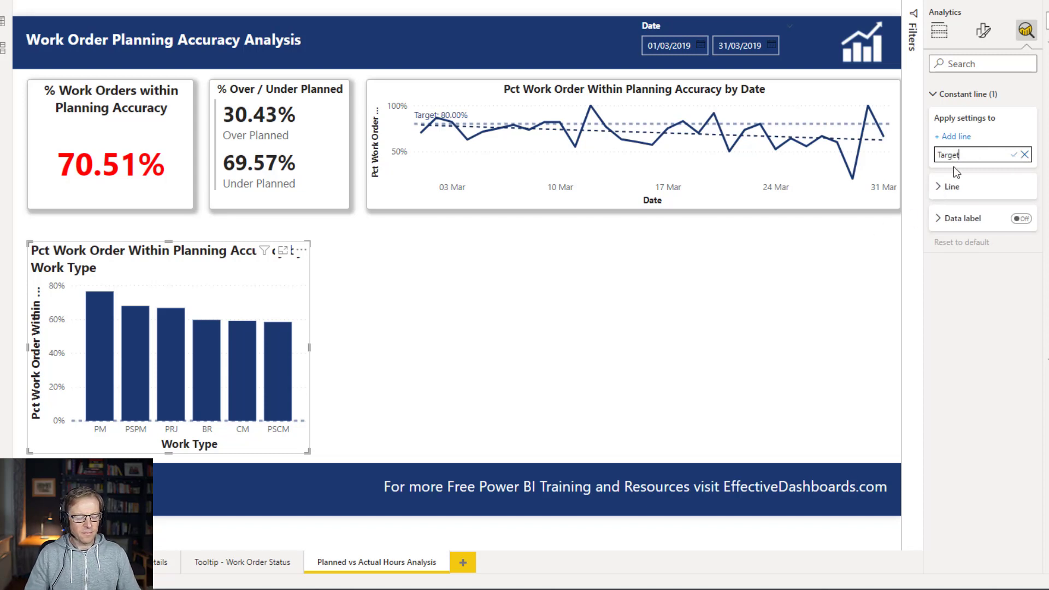
key(Return)
click(947, 188)
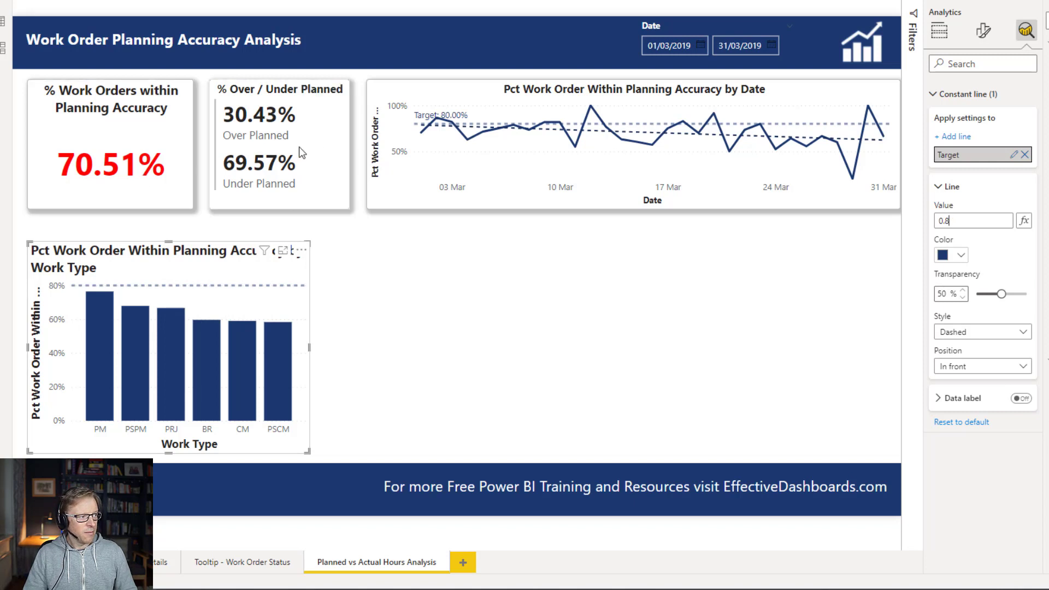
Step: Copy the line chart's formatting onto the Work Type column chart and place a duplicate of that column chart beside it
click(403, 96)
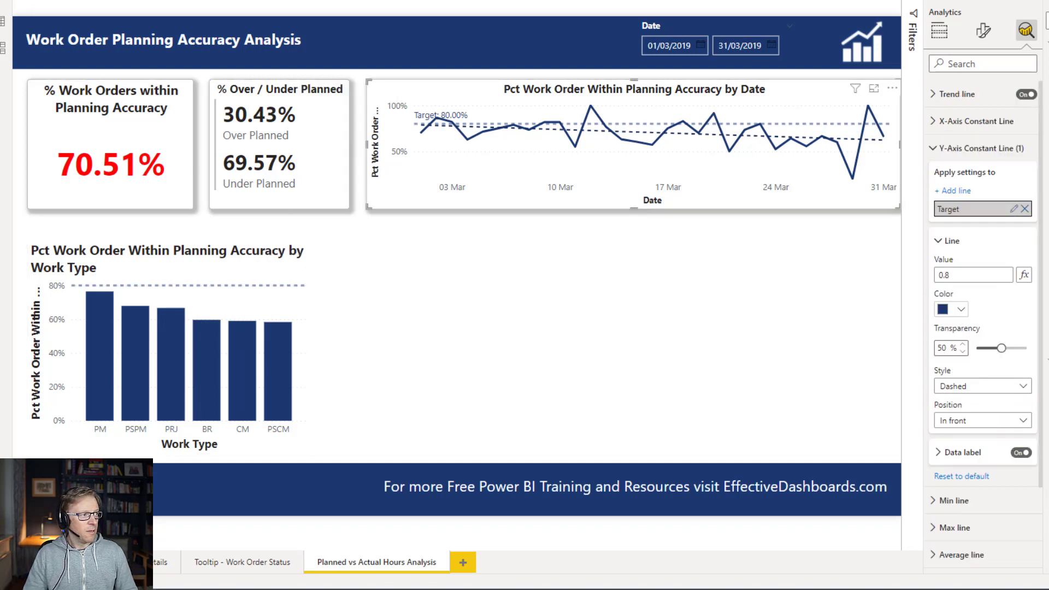
click(235, 257)
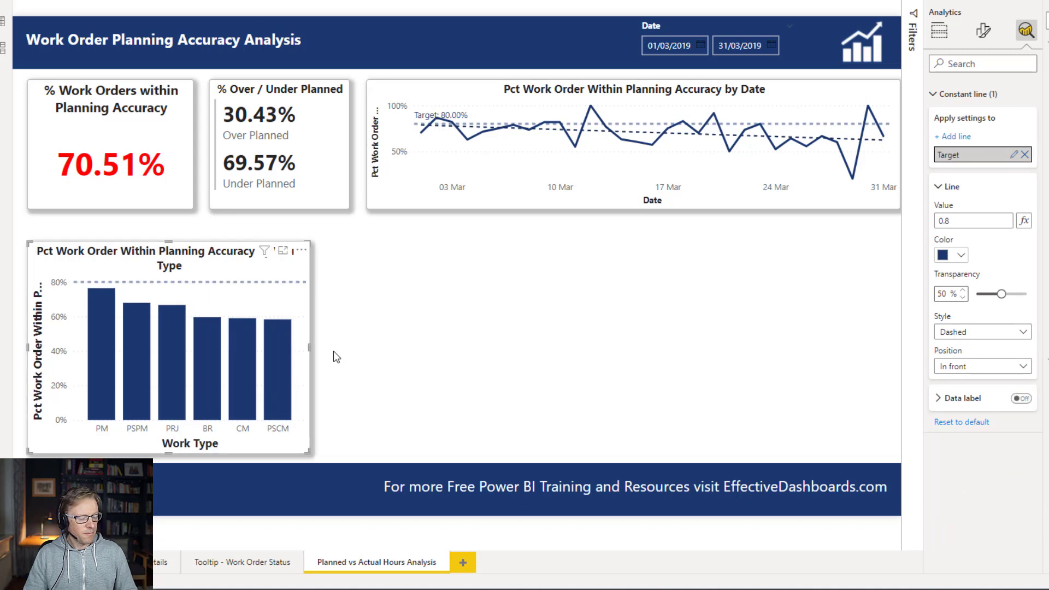
key(ctrl+v)
drag(211, 266, 493, 264)
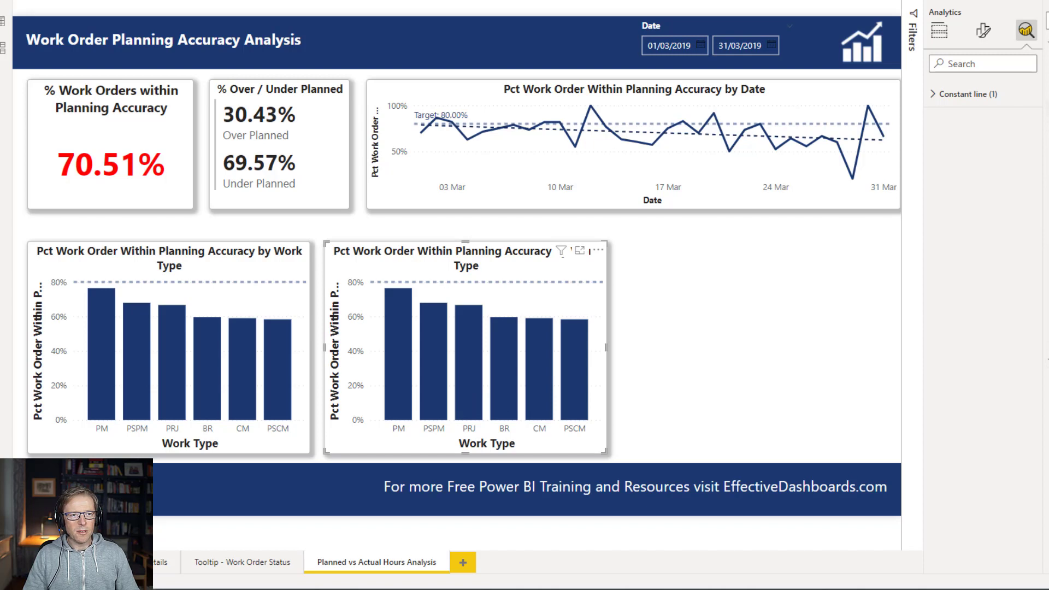
Step: Replace Work Type on the duplicated column chart's axis, trying Department first and settling on Discipline
click(939, 31)
drag(1047, 240, 987, 258)
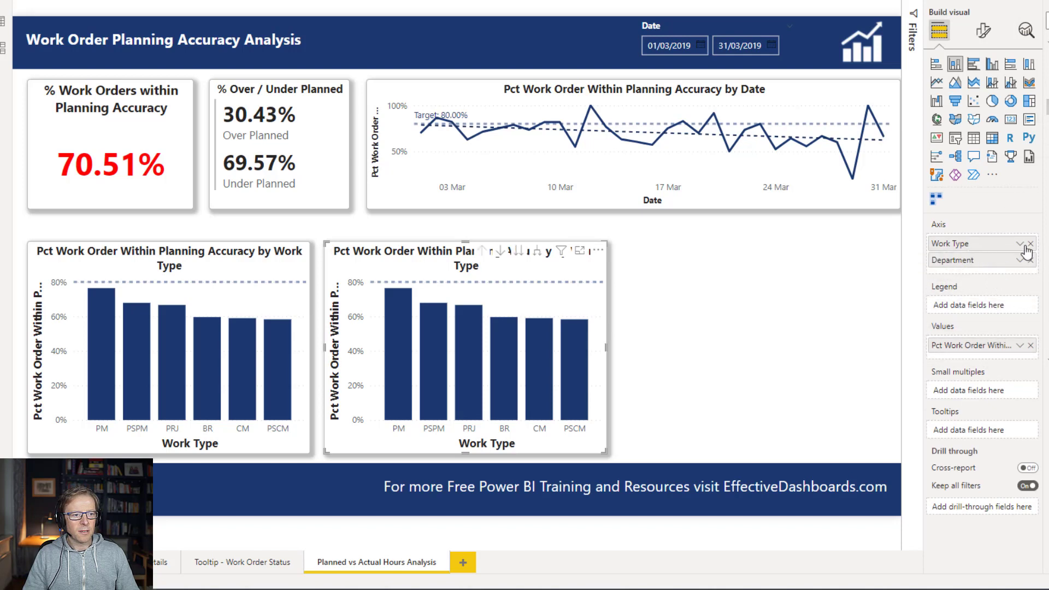
click(1031, 243)
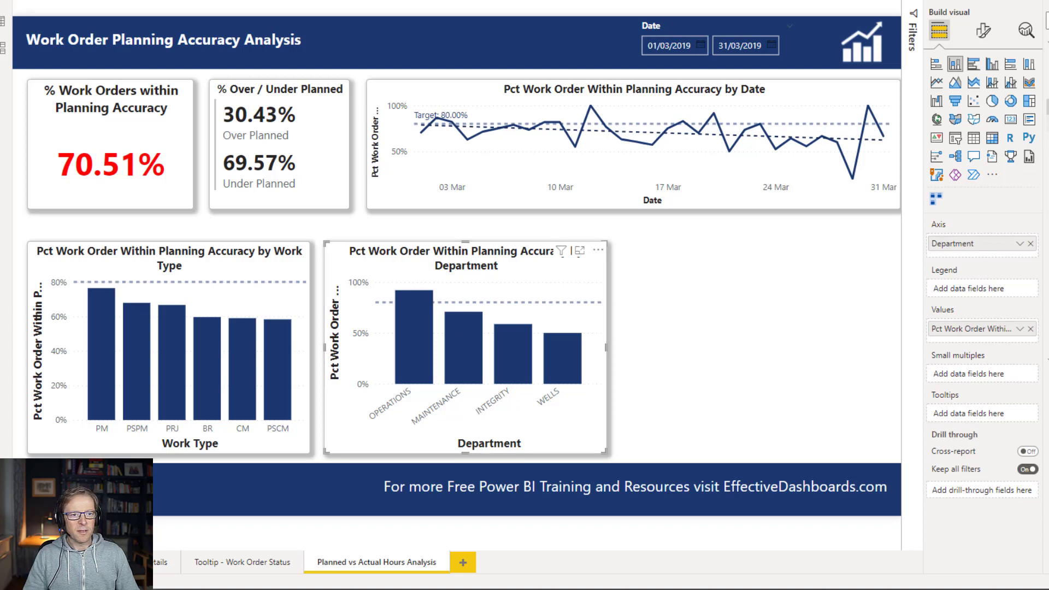
click(1048, 208)
drag(1048, 221, 993, 247)
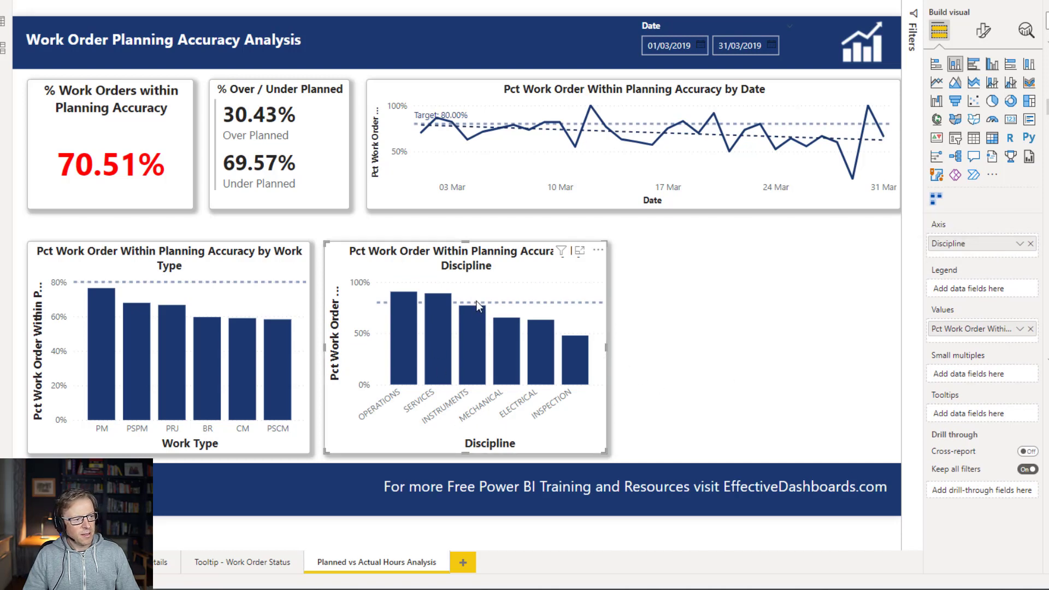
Step: Show data labels with 0 decimal places on both the Work Type and the Discipline column charts
click(984, 30)
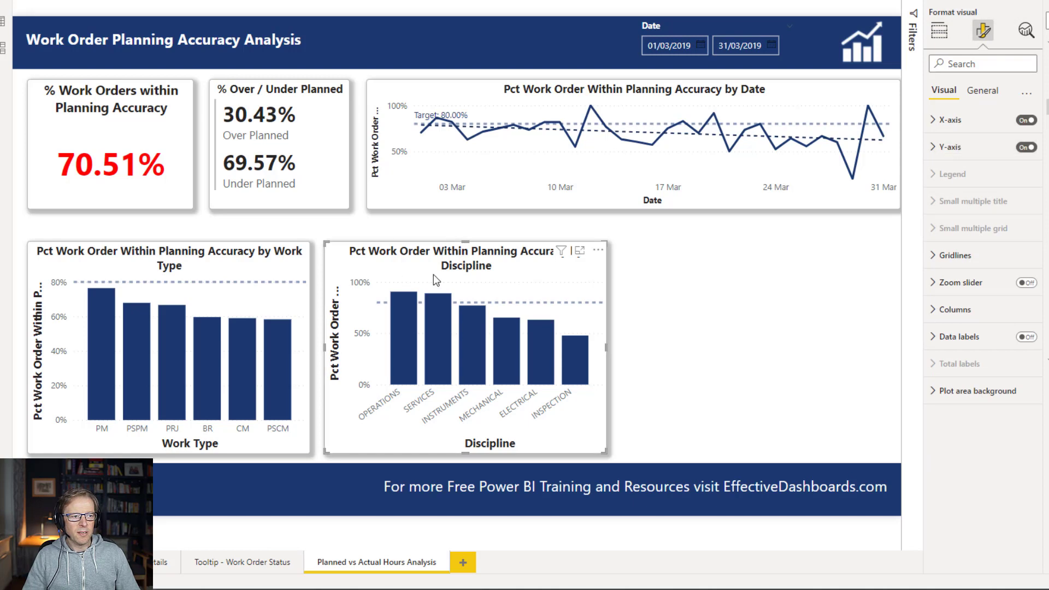
click(274, 263)
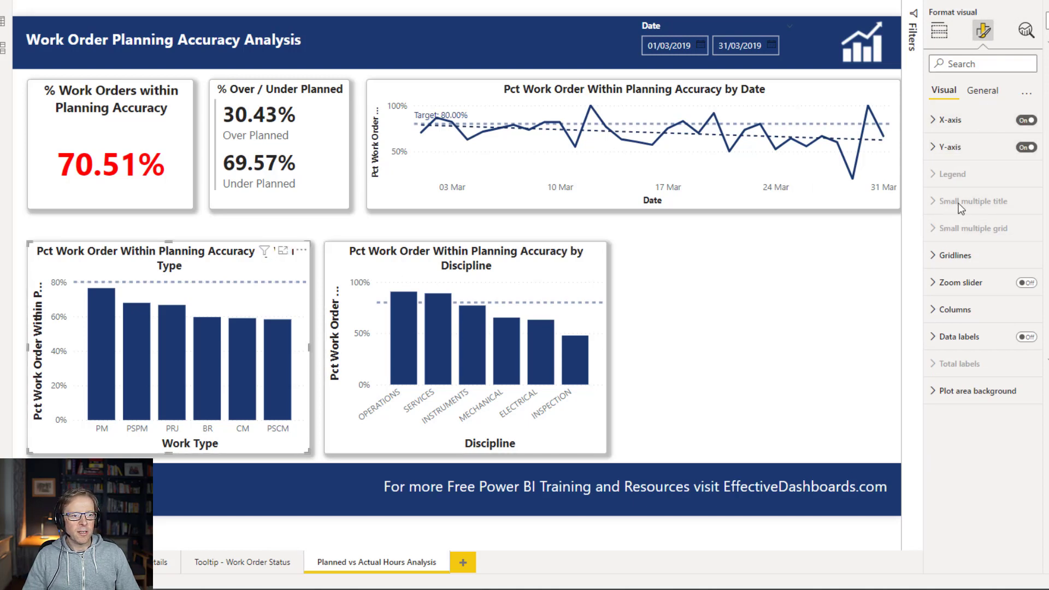
click(1026, 338)
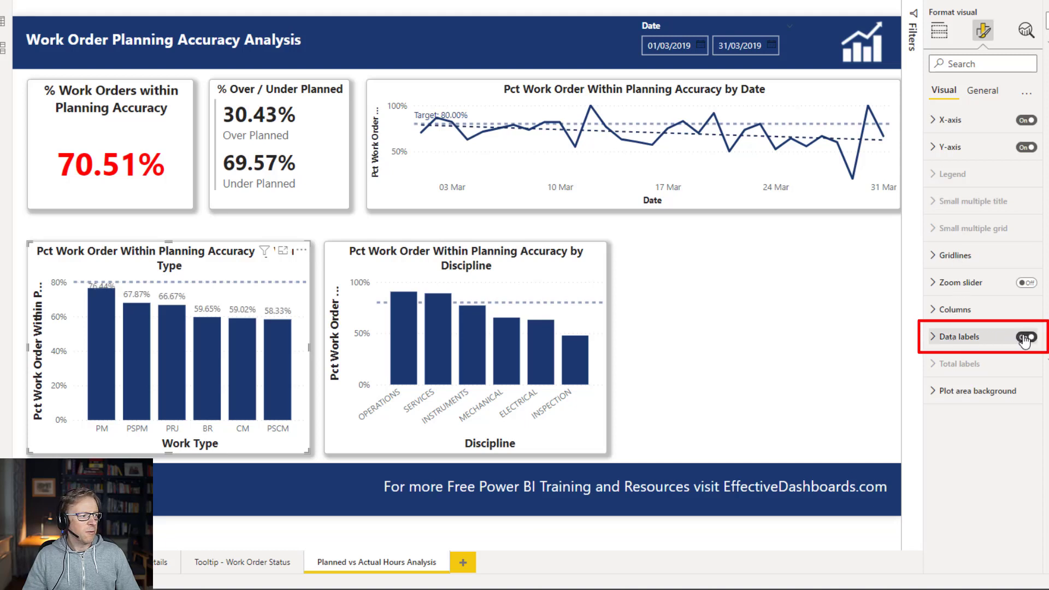
click(934, 337)
click(949, 454)
scroll(985, 478, down, 3)
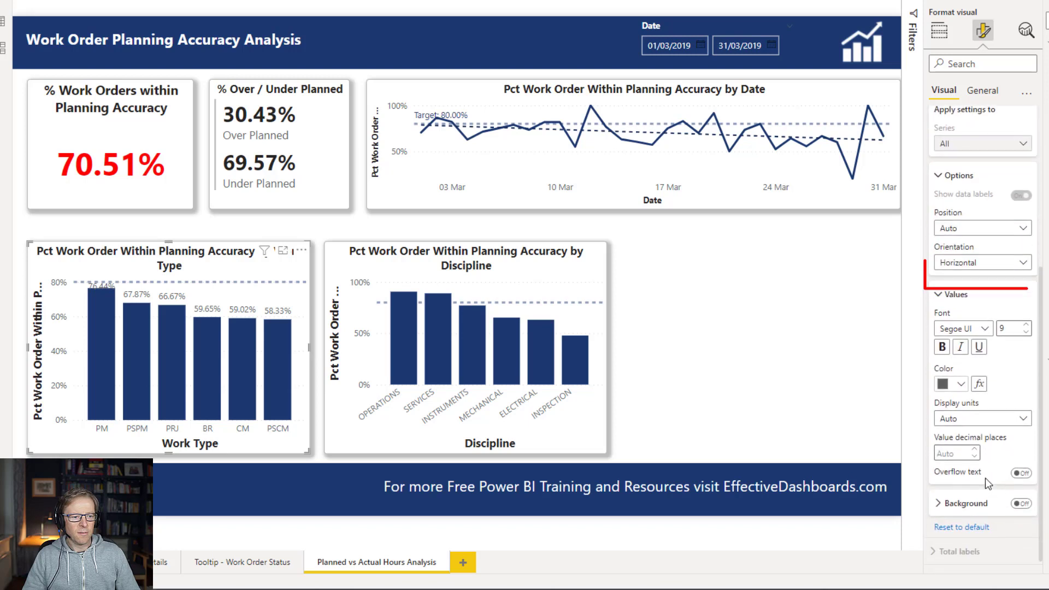
click(953, 435)
text(0)
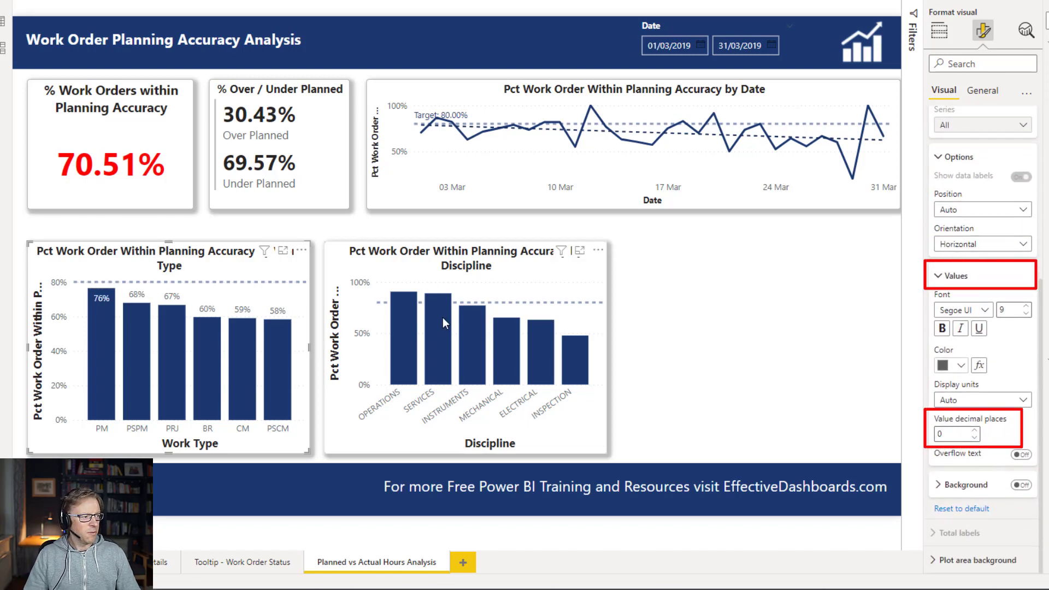
click(495, 288)
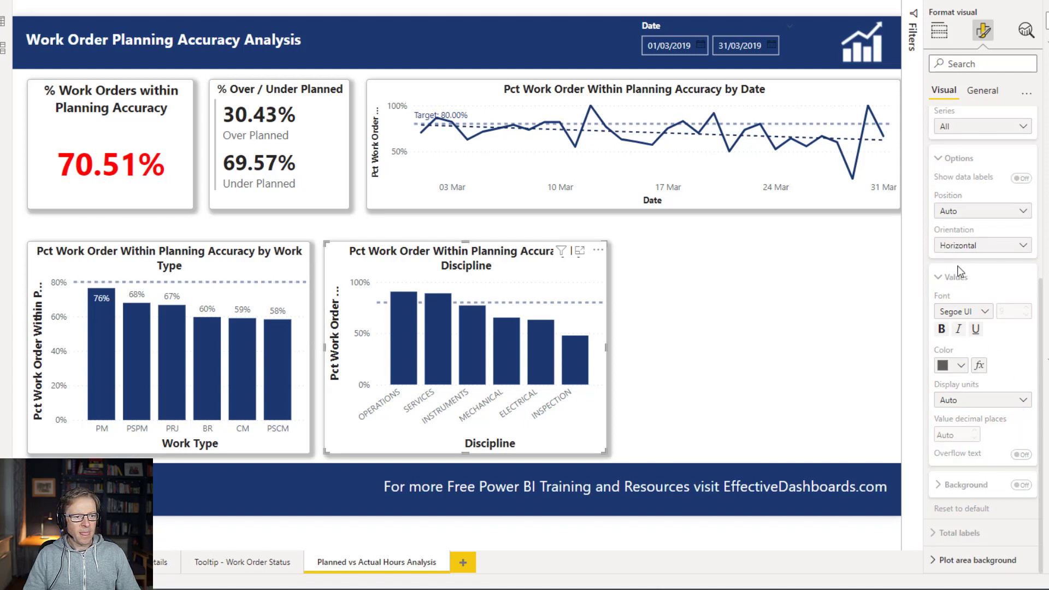
click(1020, 177)
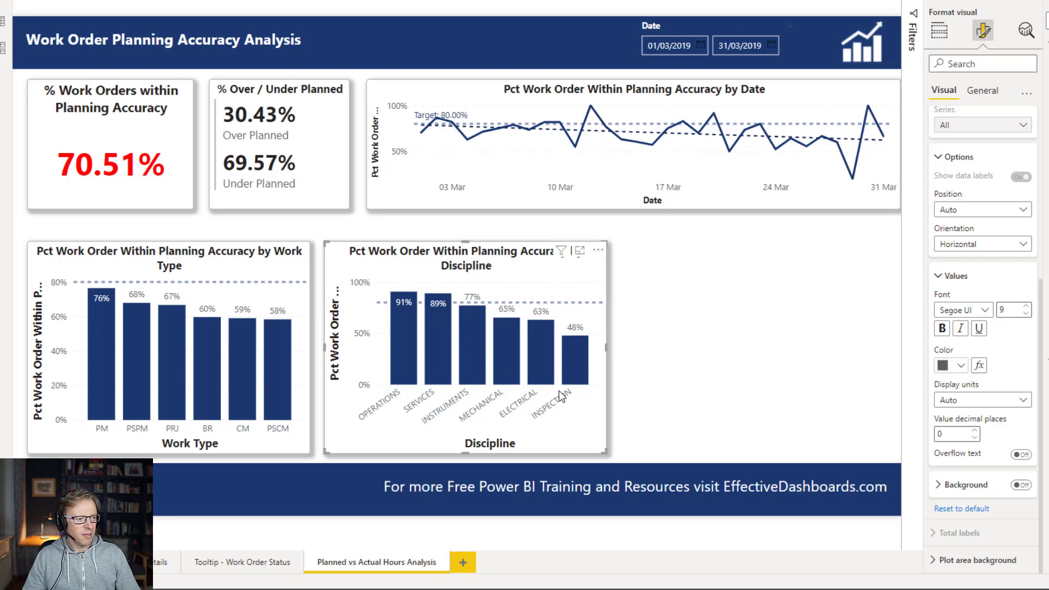
Step: Check cross-filtering by selecting and clearing the Mechanical column in the Discipline chart, and selecting PM in the Work Type chart
click(505, 343)
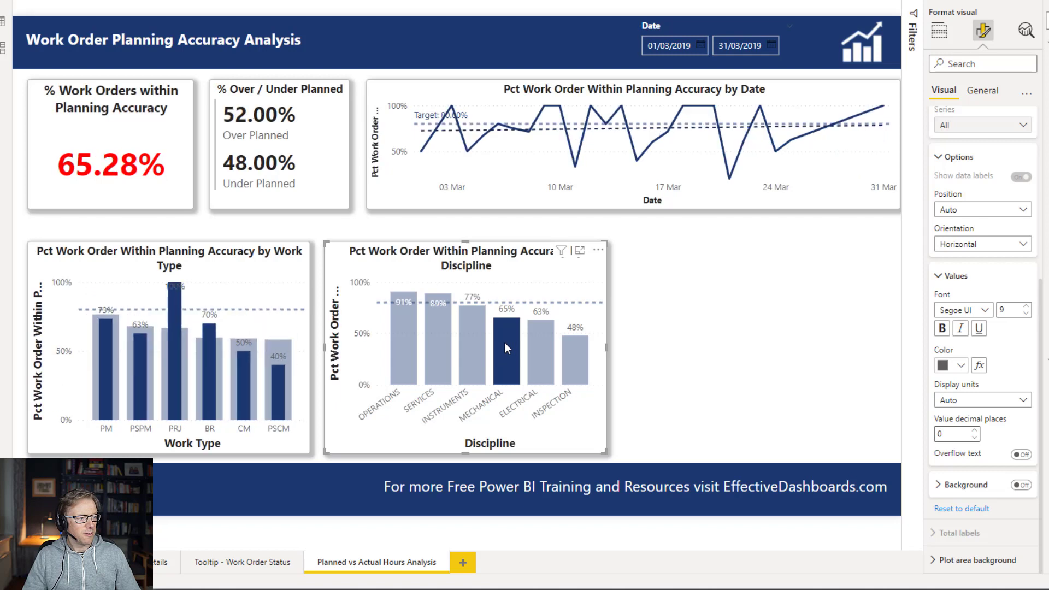
click(505, 343)
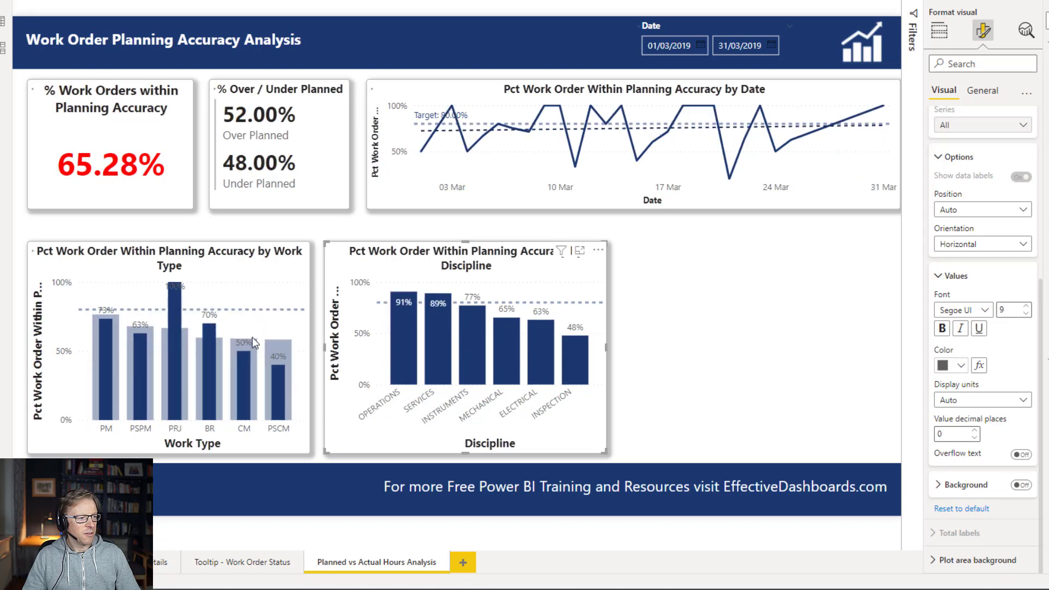
click(101, 346)
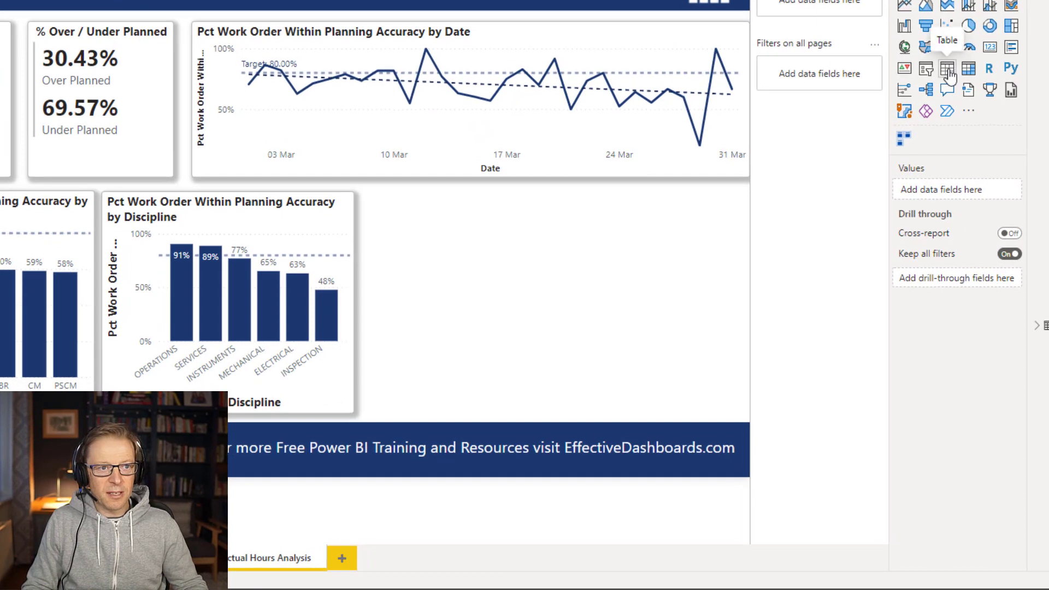
Step: Insert a table beside the Discipline chart with Work Order Number, Work Order Description, Planned Labour Hours, Actual Labour Hours and Planned vs Actual difference %
click(949, 73)
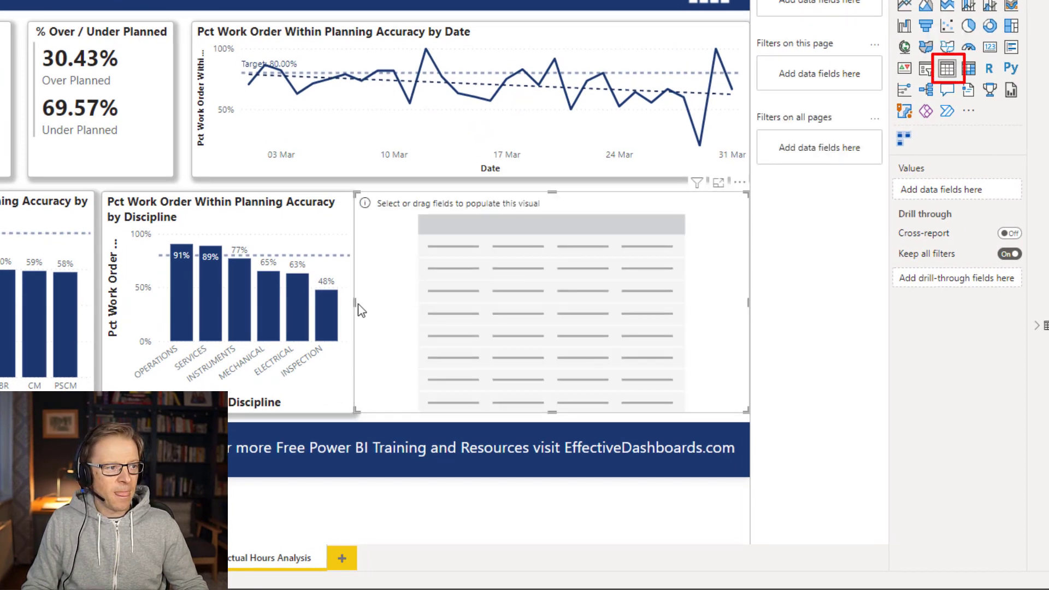
drag(355, 302, 370, 304)
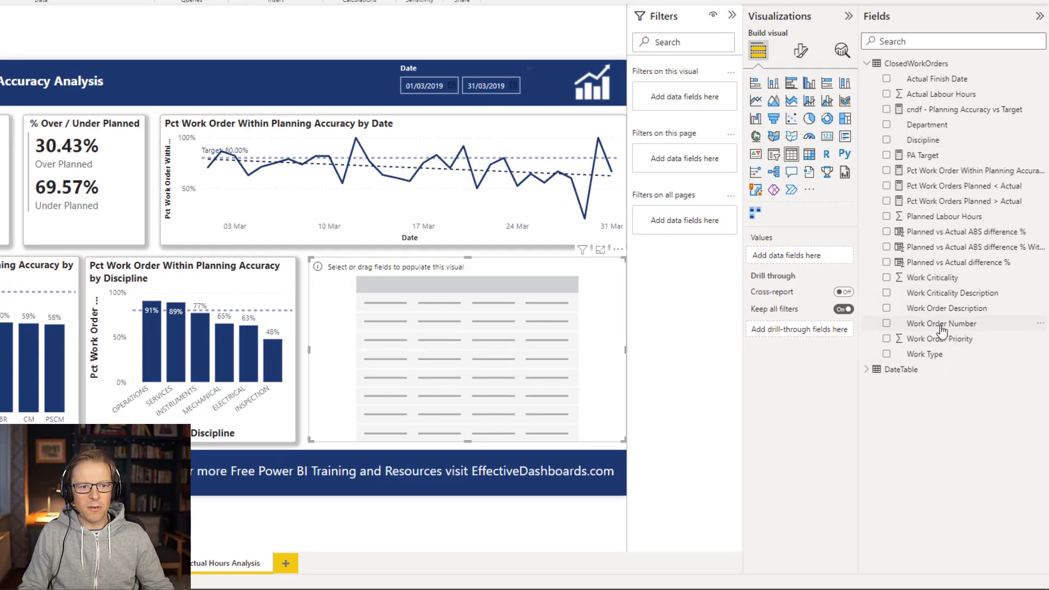
drag(942, 330, 458, 323)
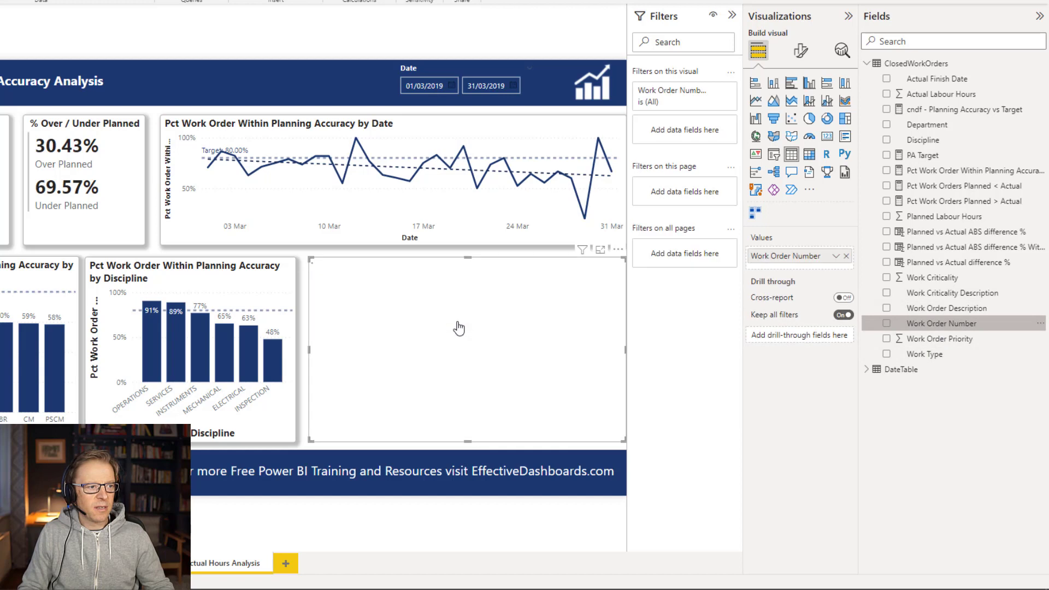
drag(951, 309, 523, 333)
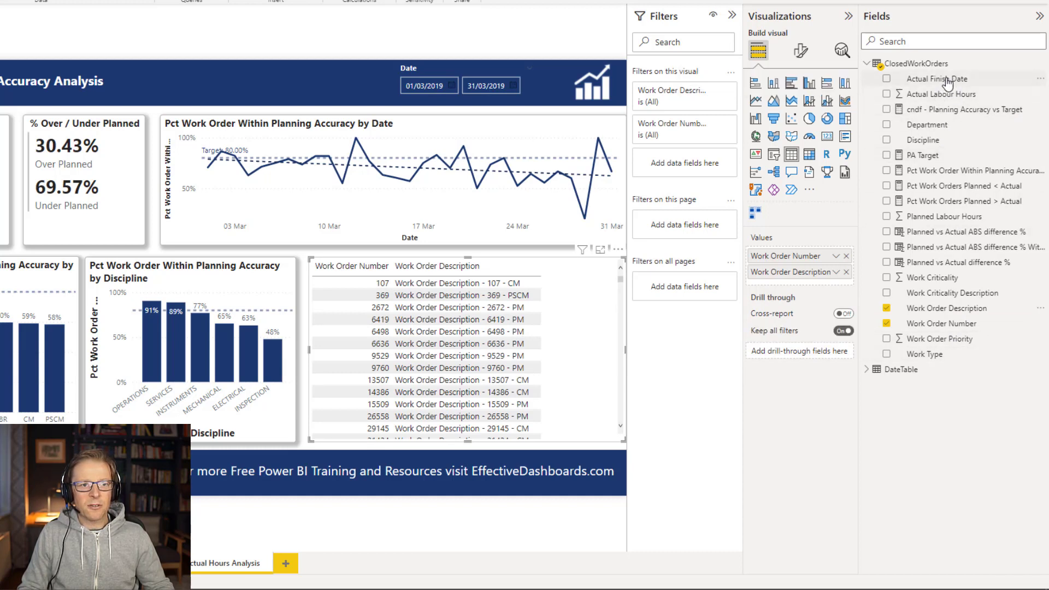
drag(934, 221, 481, 328)
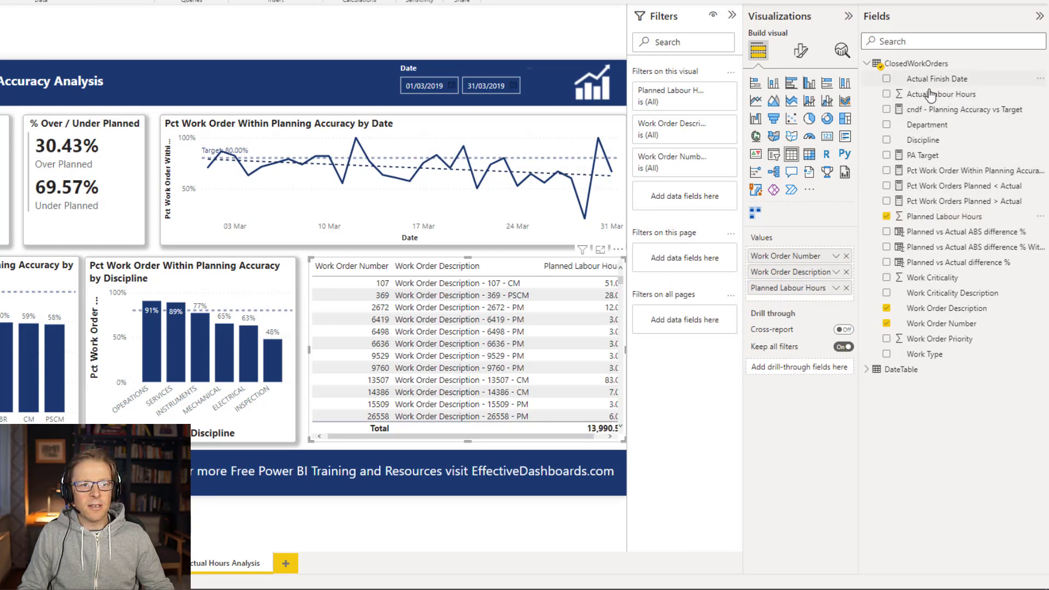
drag(938, 95, 848, 301)
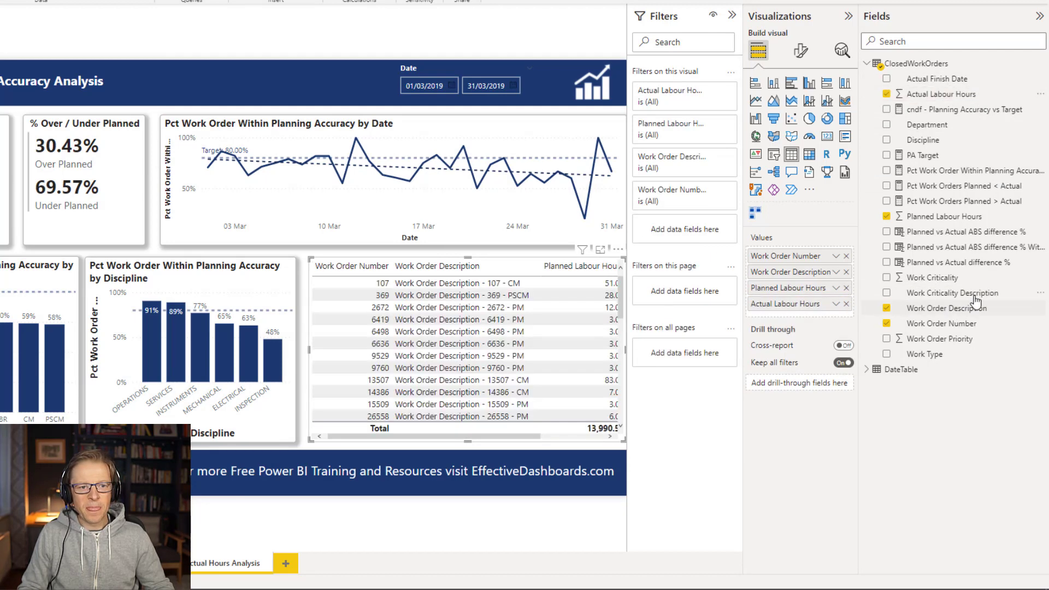
drag(961, 269, 819, 309)
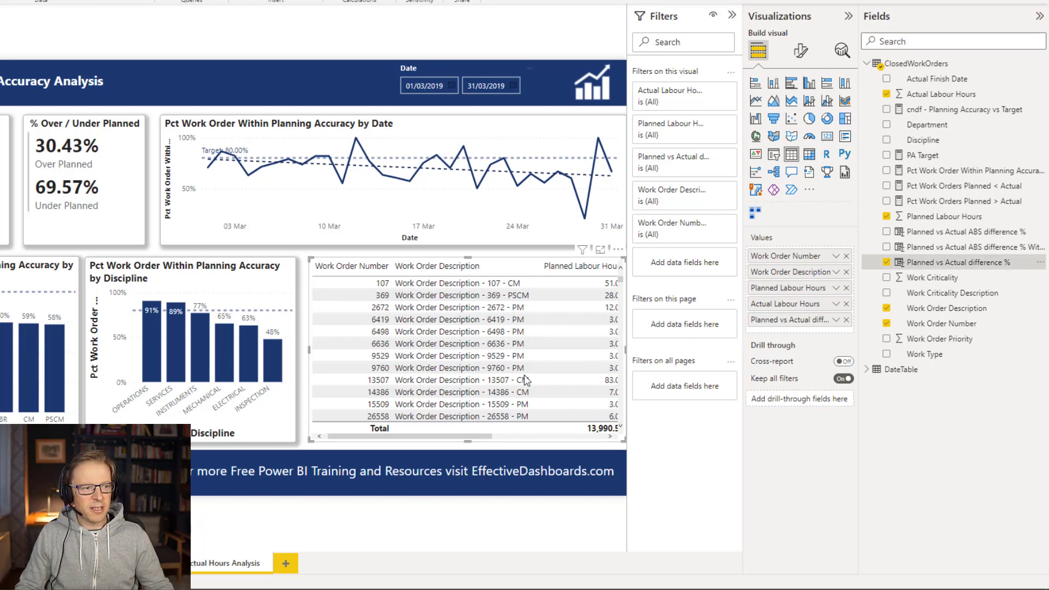
Step: Copy the Discipline chart's formatting onto the table and title it "Top 10 Work Order by % Difference"
click(801, 52)
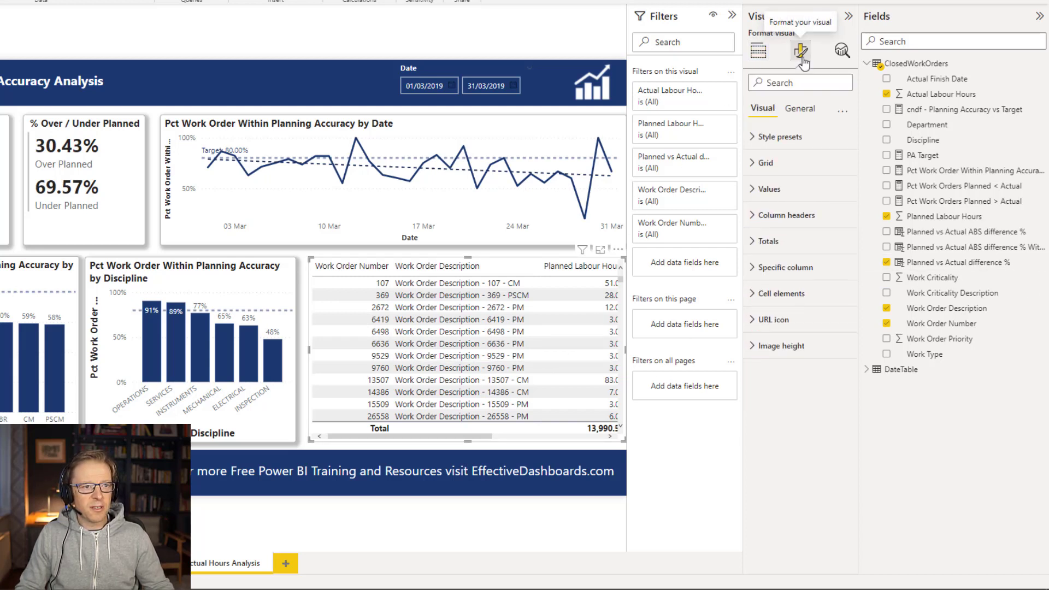
click(269, 292)
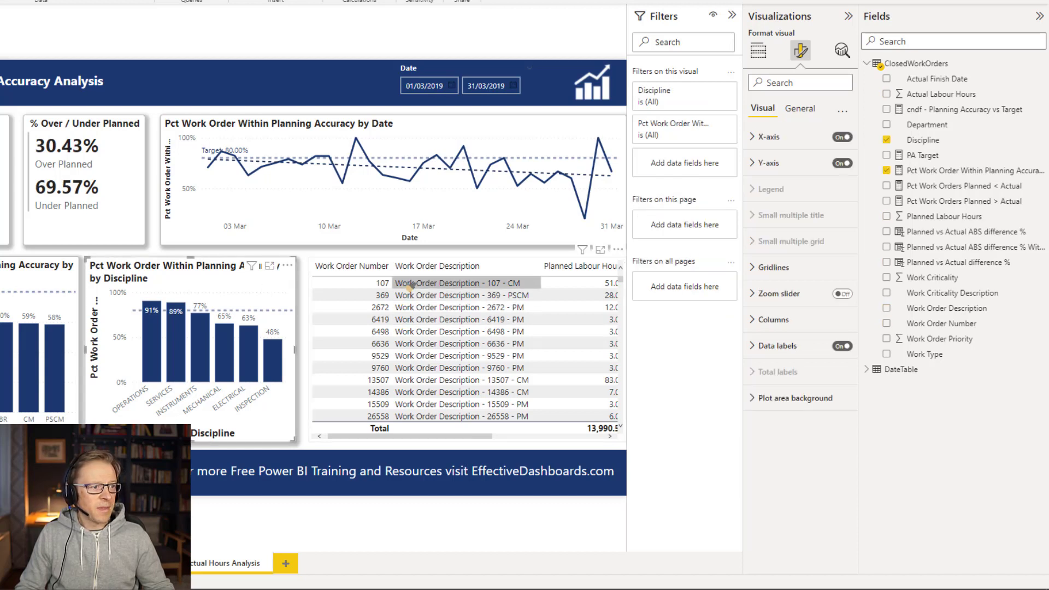
click(410, 284)
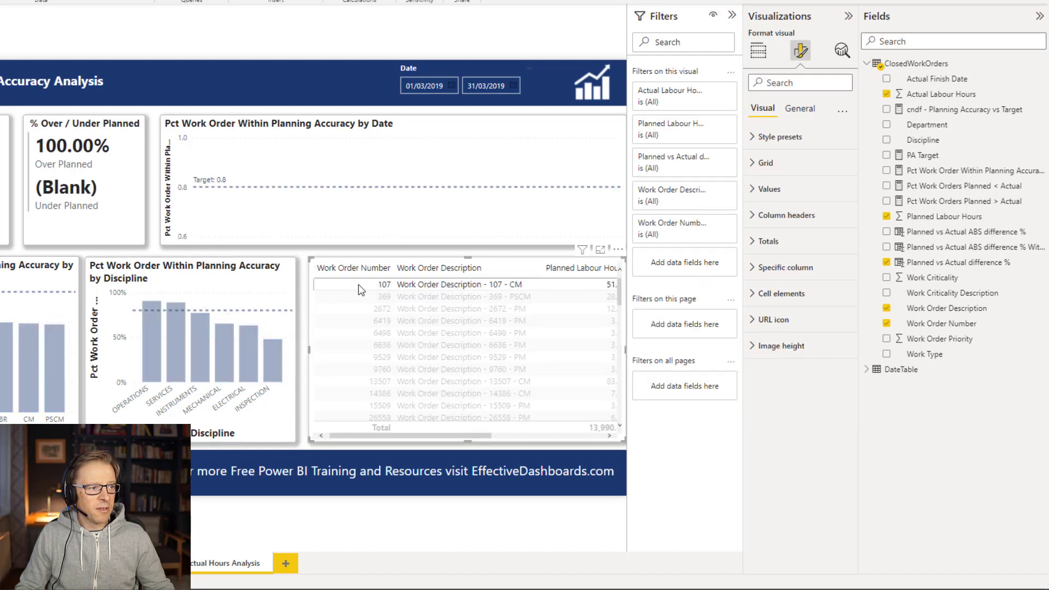
click(435, 284)
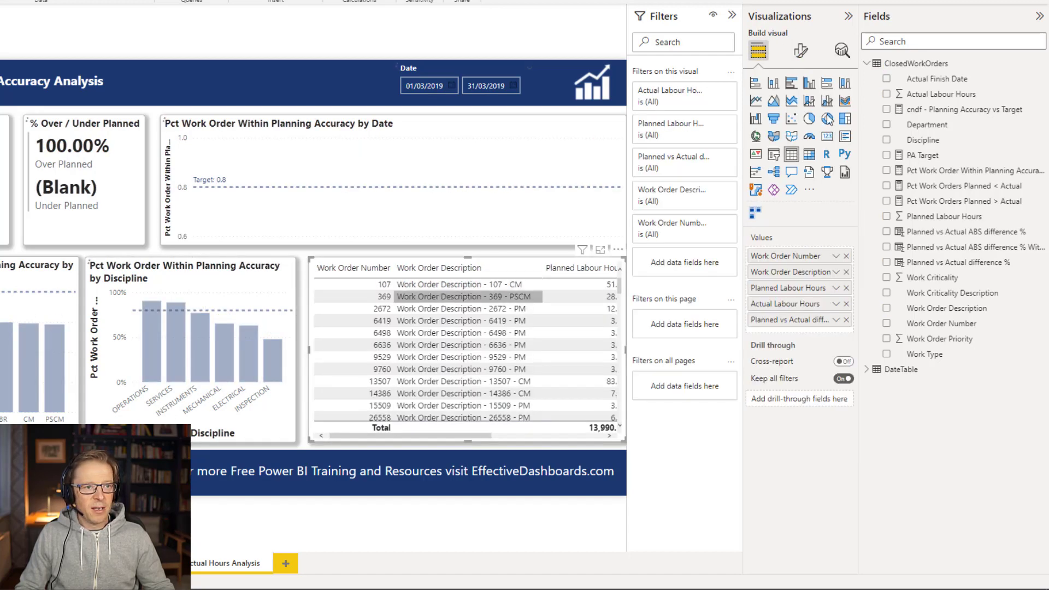
click(800, 50)
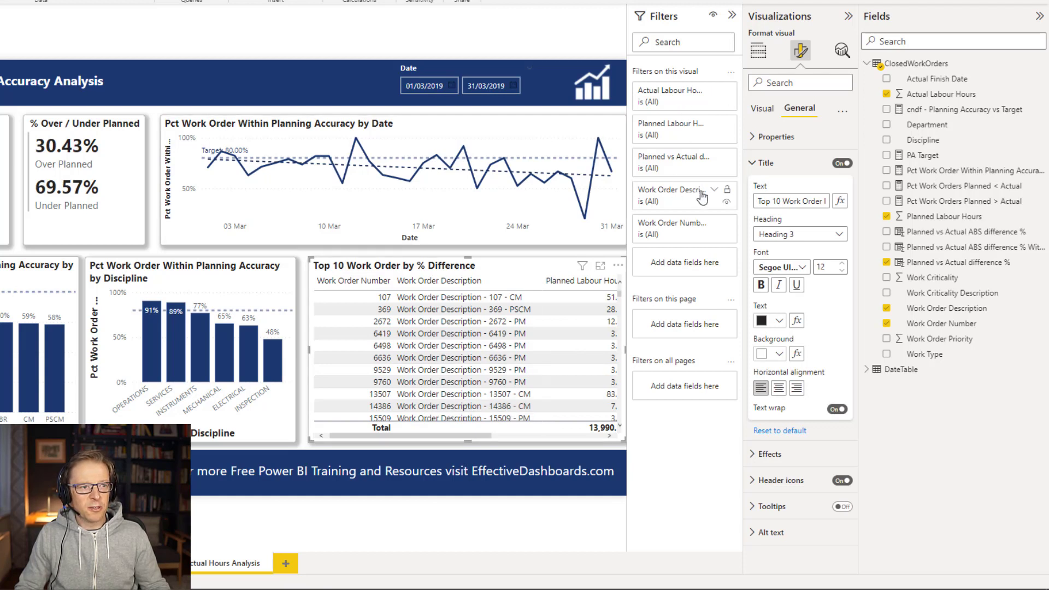
Step: Examine the filter options for the table's Work Order Number field
click(713, 224)
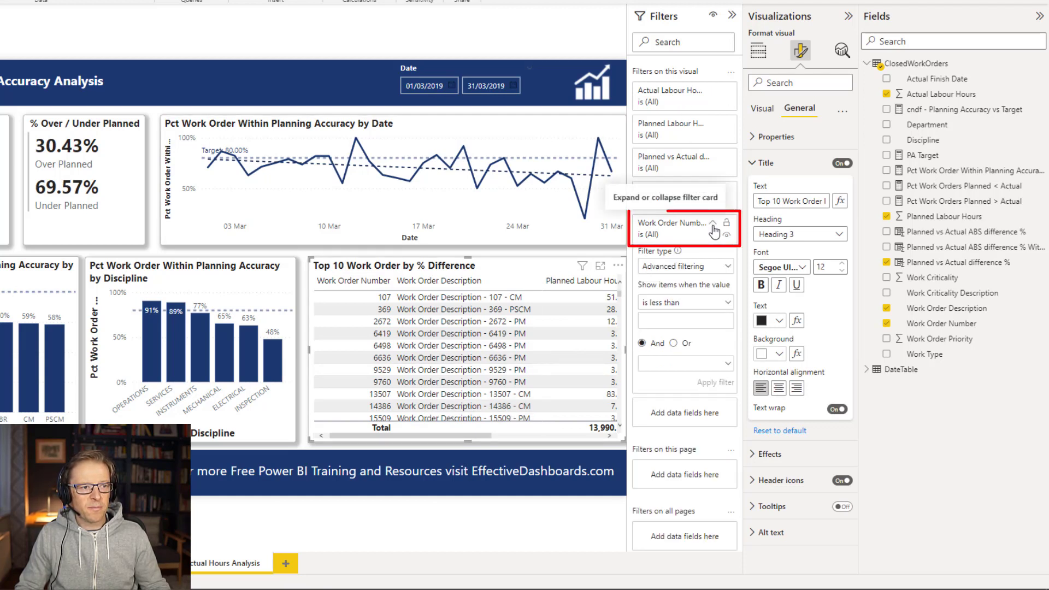
click(701, 234)
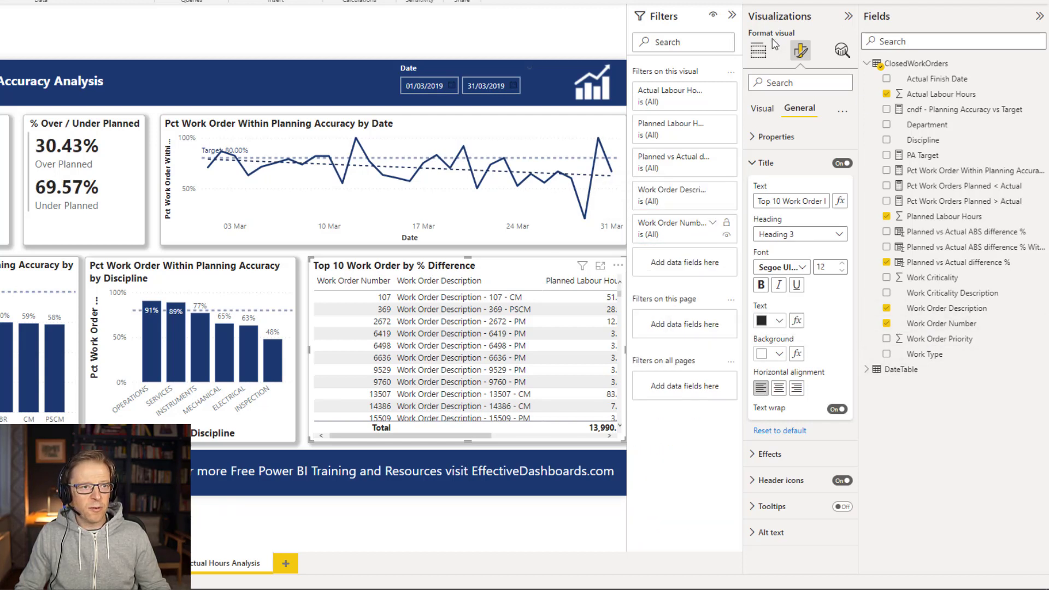
Step: Examine the Work Order Number field's summarization options and the available filter conditions for Actual Labour Hours in the top 10 table
click(758, 50)
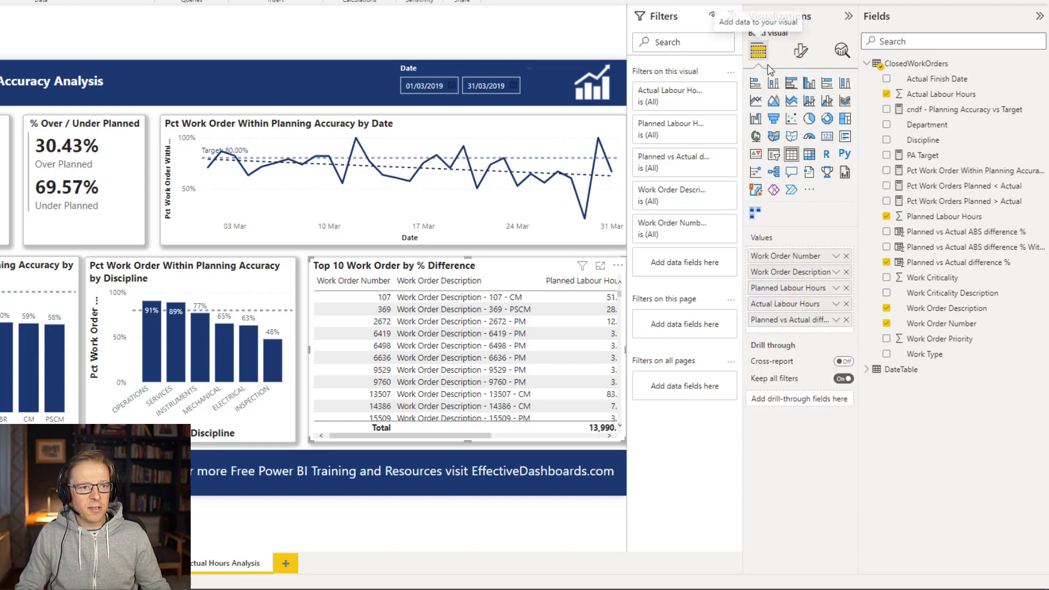
click(836, 255)
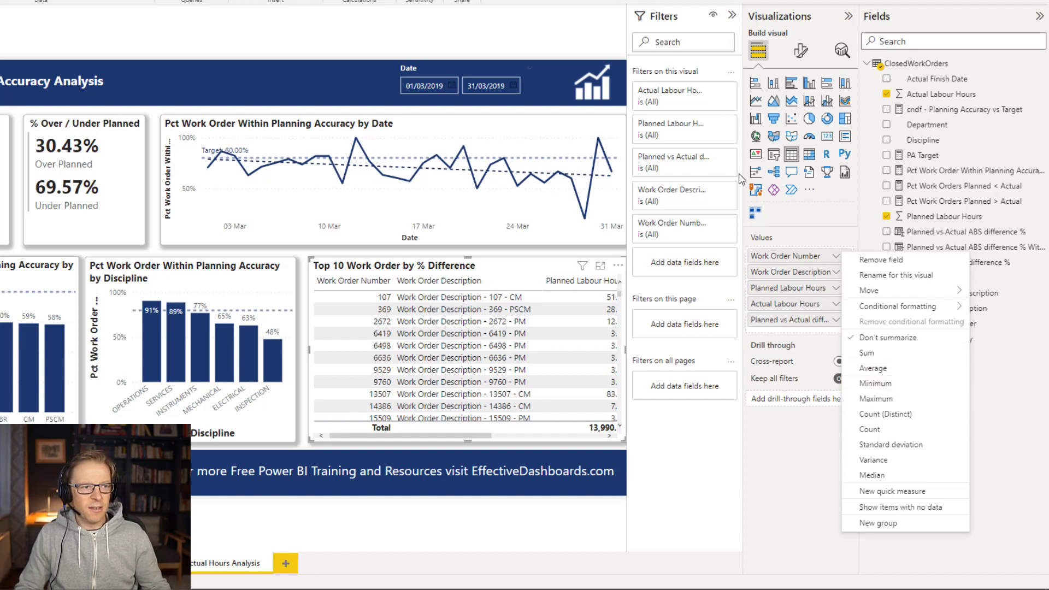
click(705, 103)
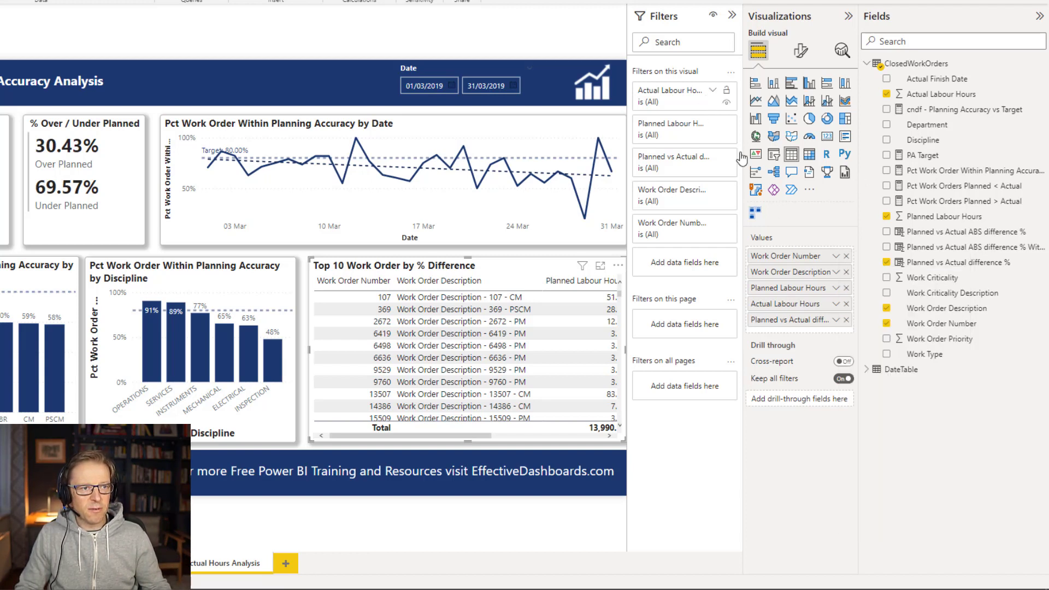
click(718, 101)
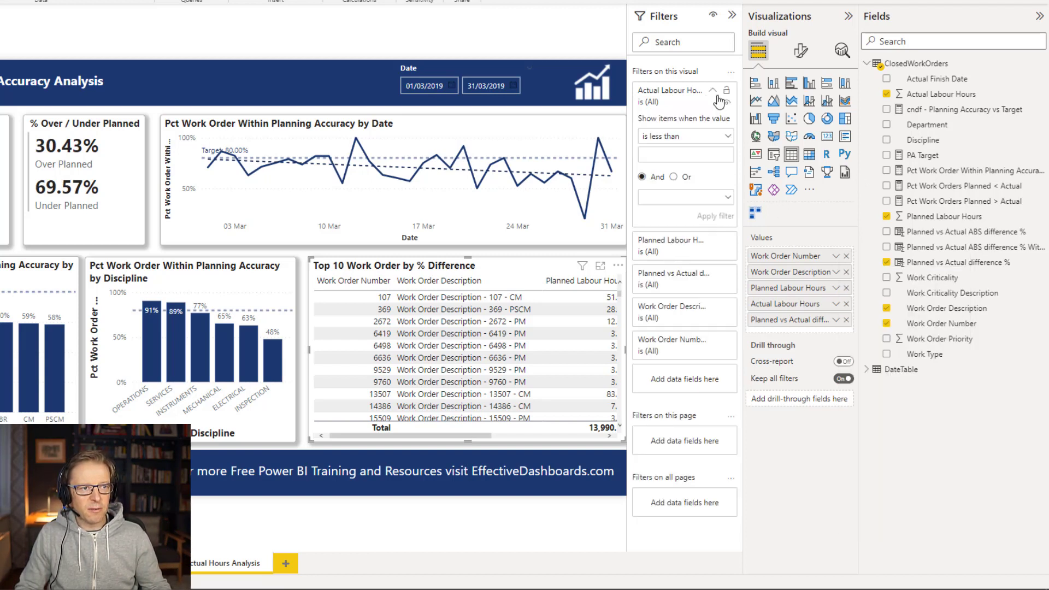
click(676, 140)
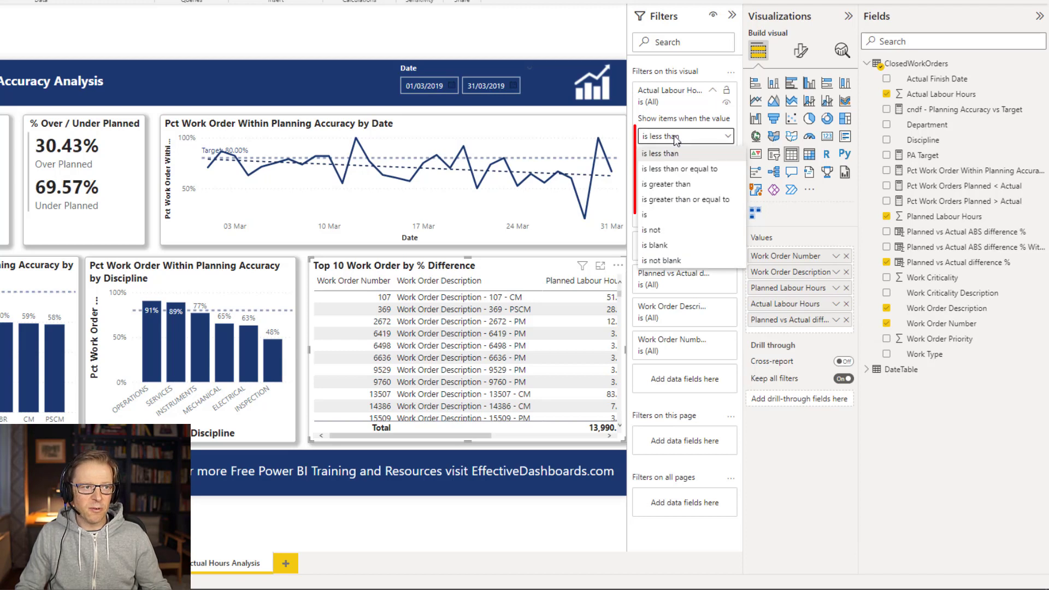
click(715, 96)
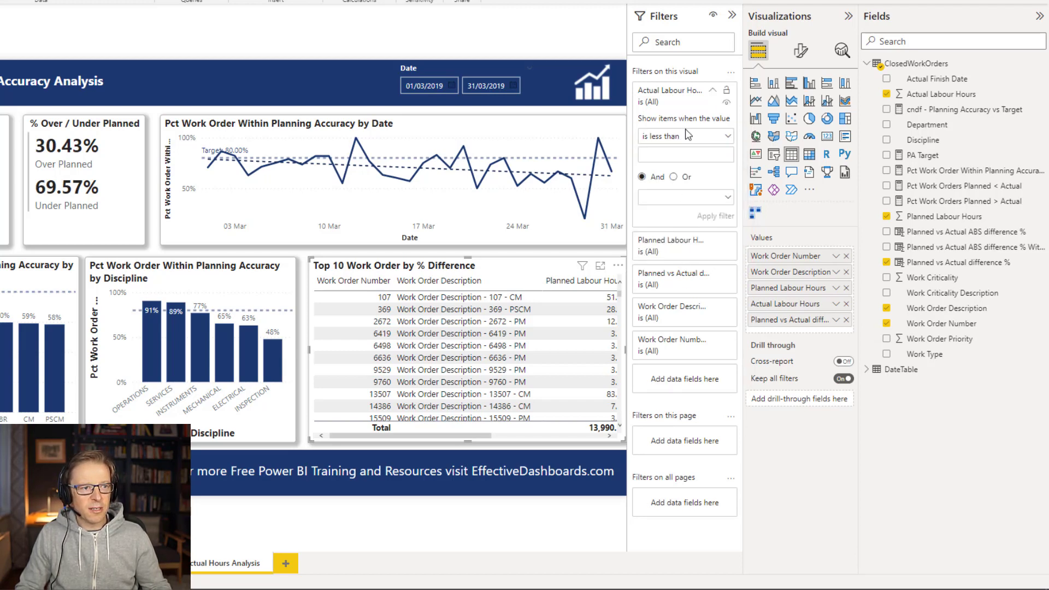
click(714, 96)
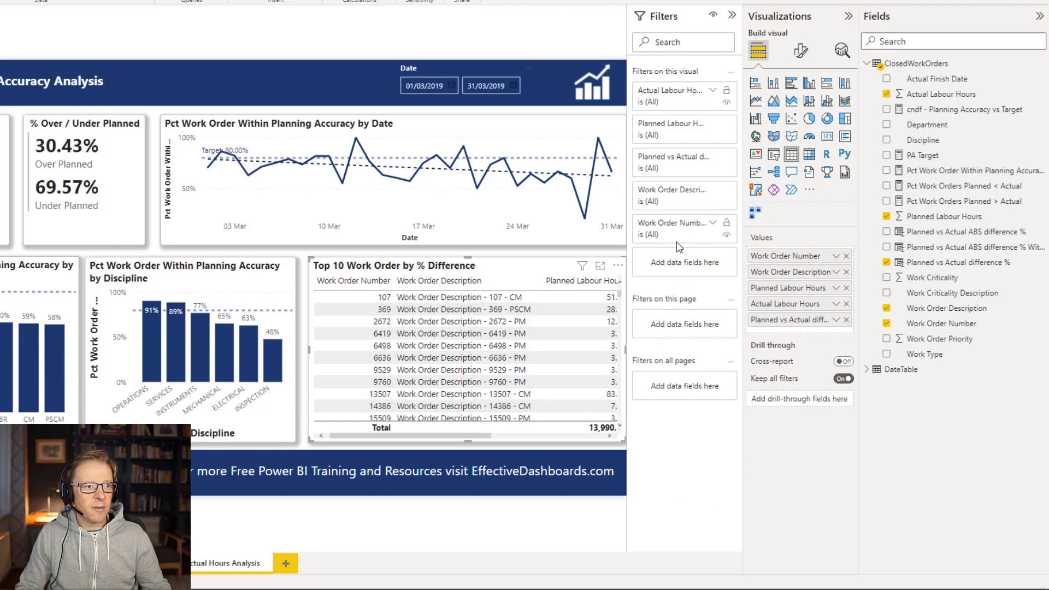
Step: Filter the table's Work Order Number to Top N, showing the top 10 by Planned vs Actual ABS difference %
click(713, 225)
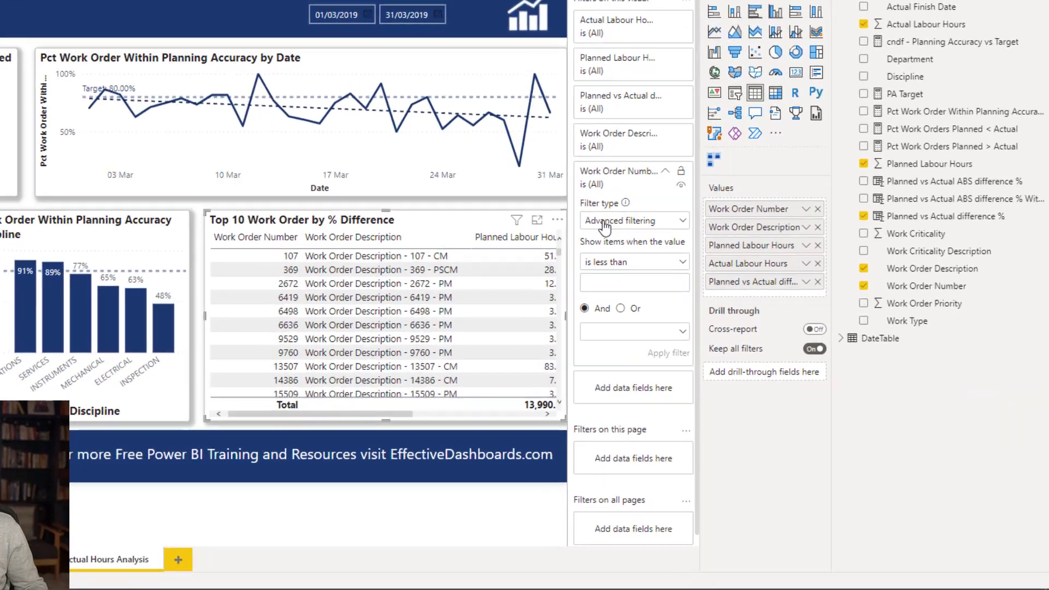
click(660, 271)
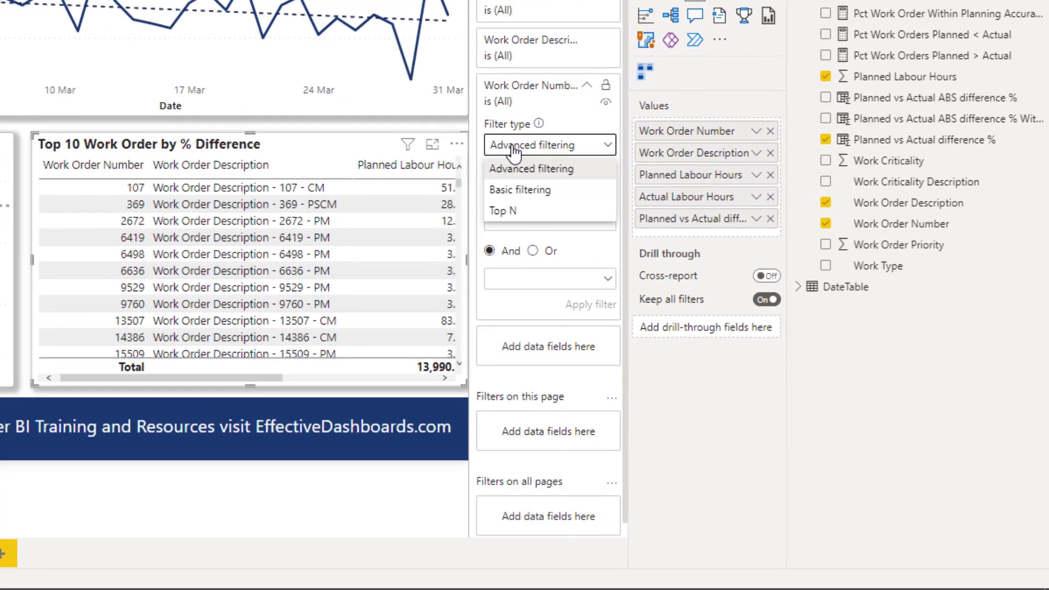
click(510, 210)
click(566, 191)
text(10)
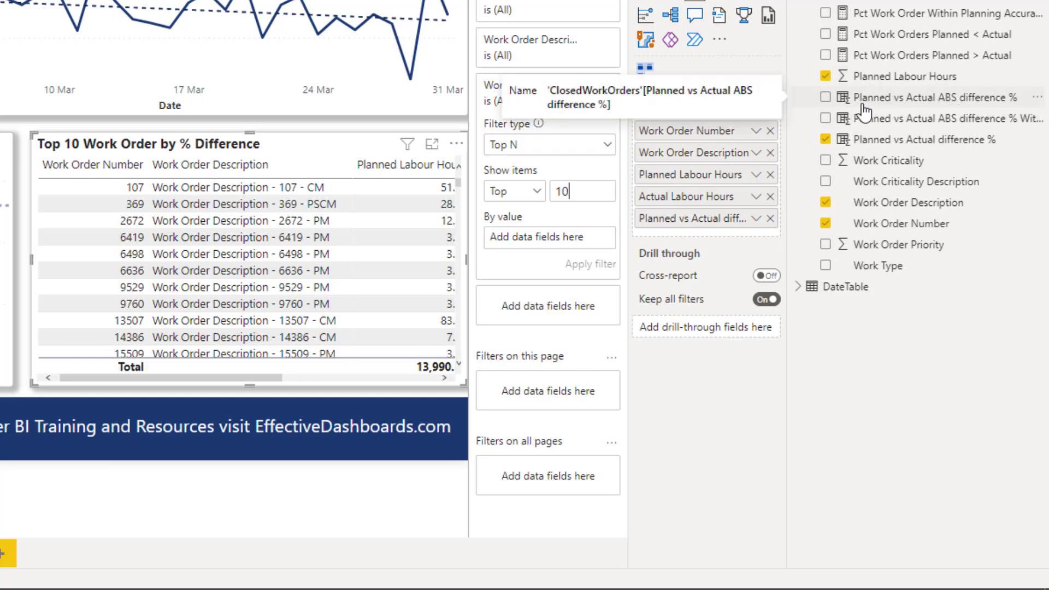
drag(949, 108, 577, 240)
click(595, 264)
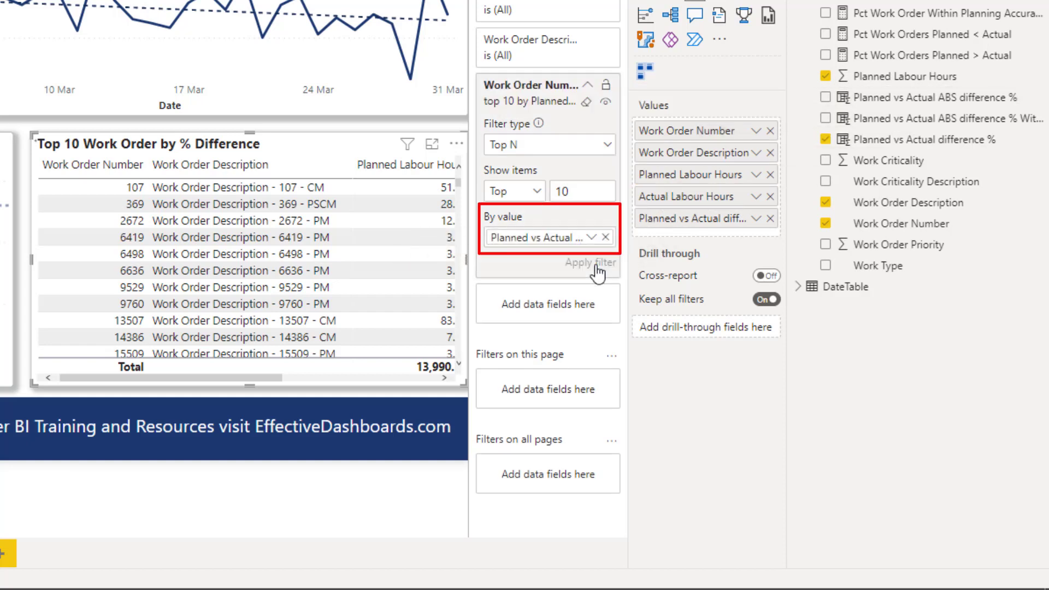
Step: Set the font size of the top 10 table's values and column headers to 9
drag(214, 380, 166, 377)
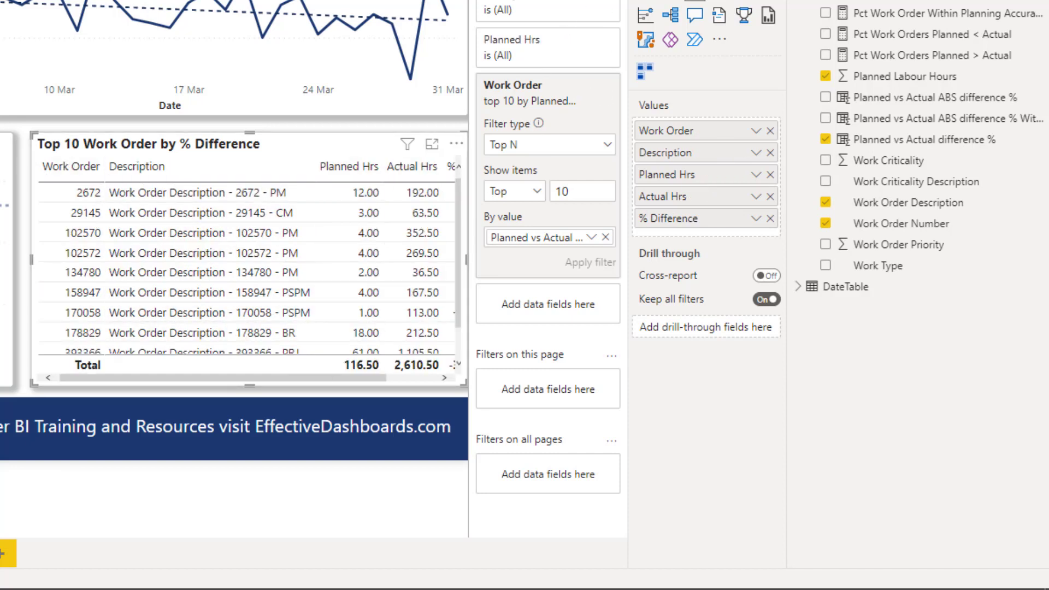
click(682, 1)
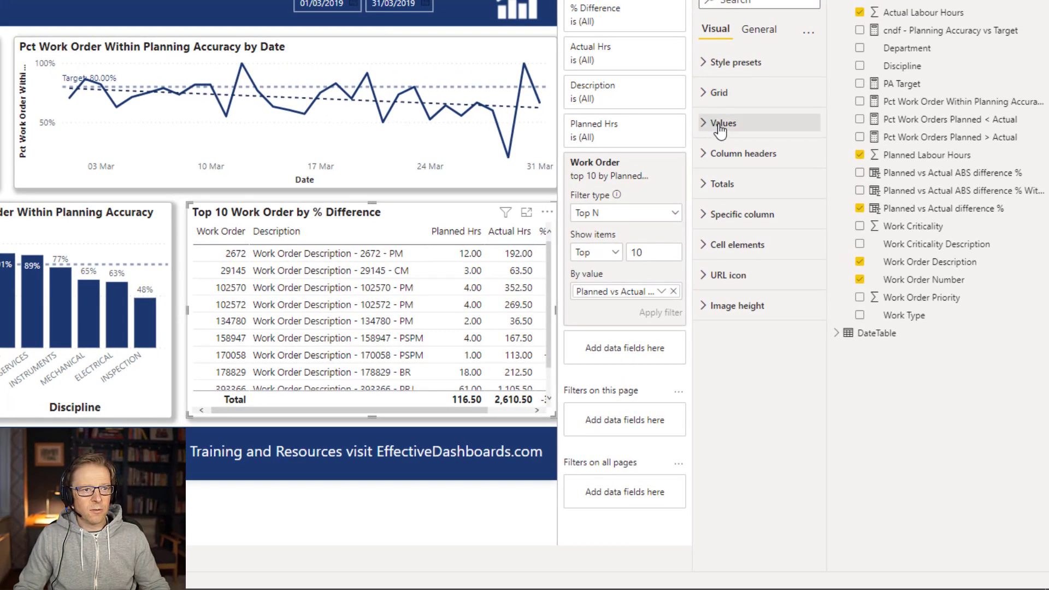
click(721, 125)
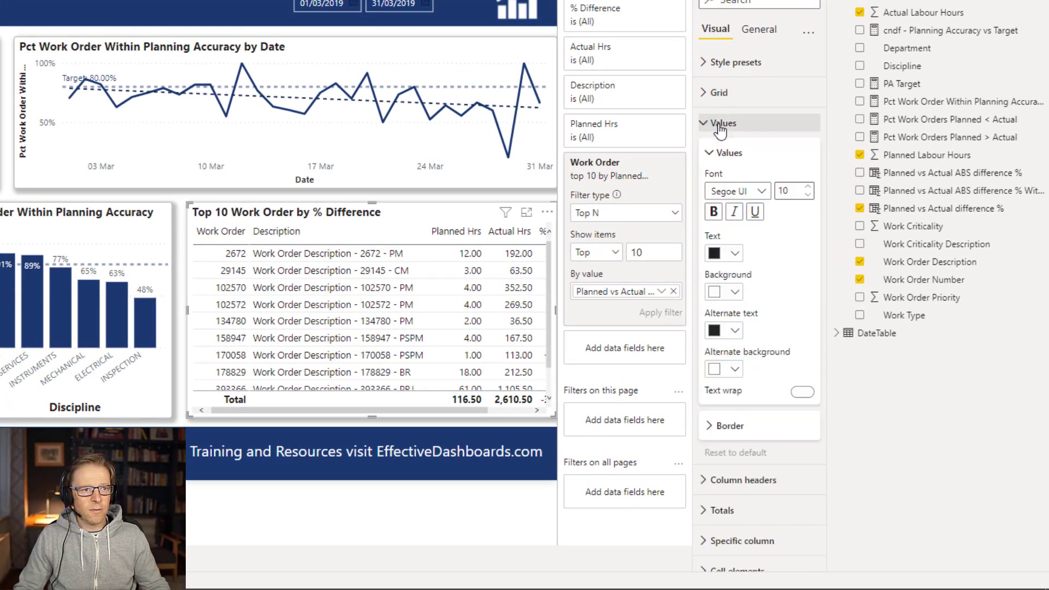
click(808, 195)
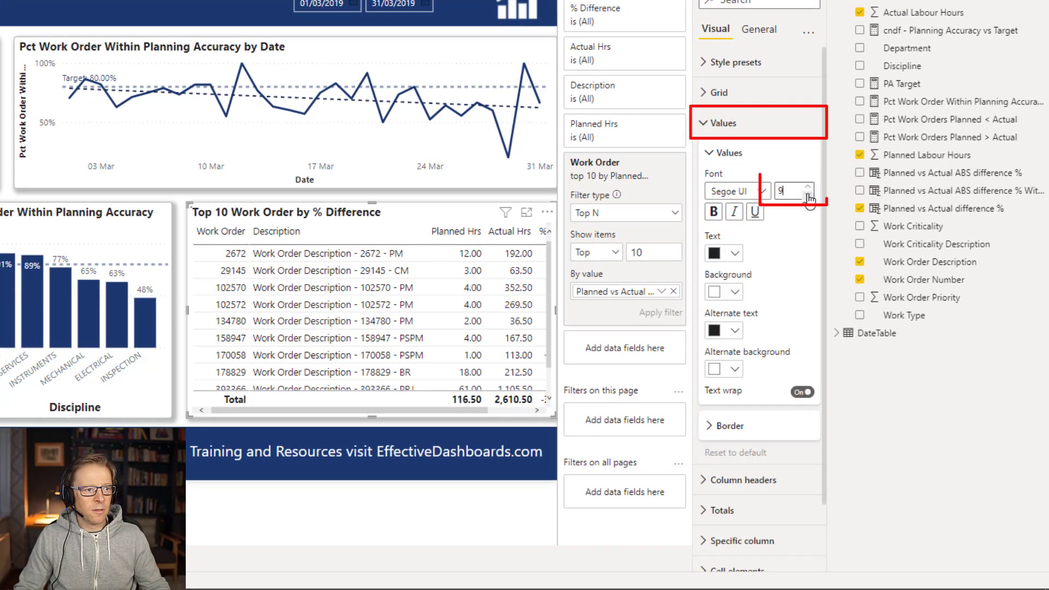
click(705, 124)
click(730, 159)
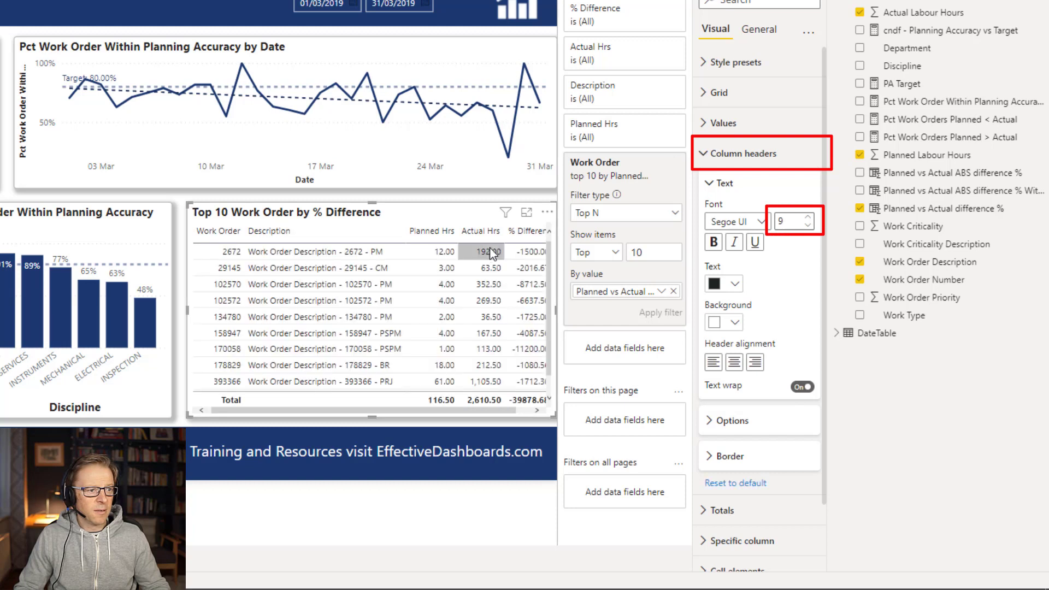
Step: Narrow the table's Planned Hrs, Actual Hrs and Work Order columns and turn off the totals row
drag(456, 230, 492, 246)
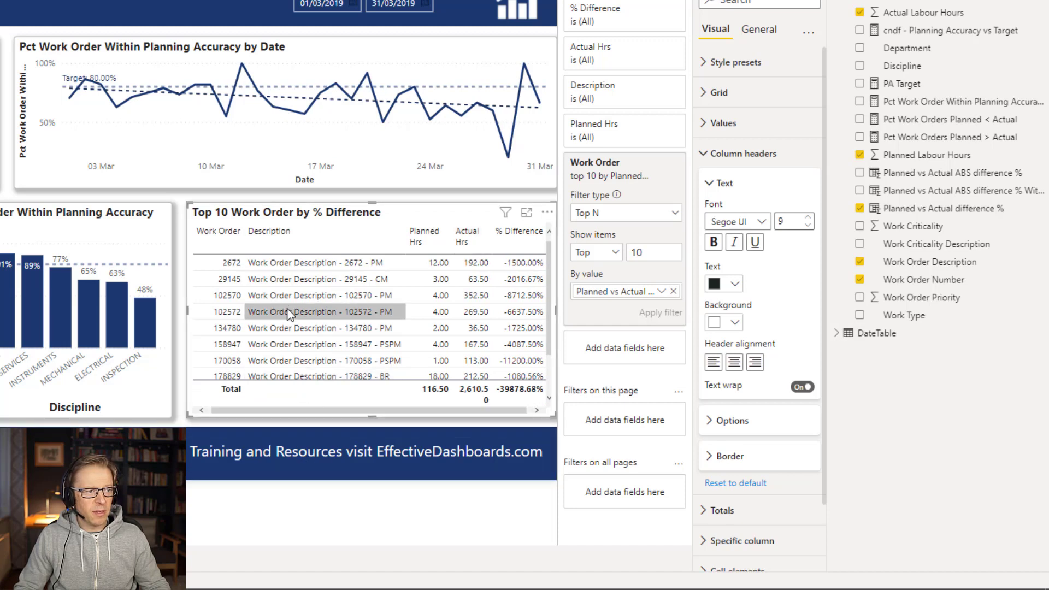
drag(240, 241, 231, 242)
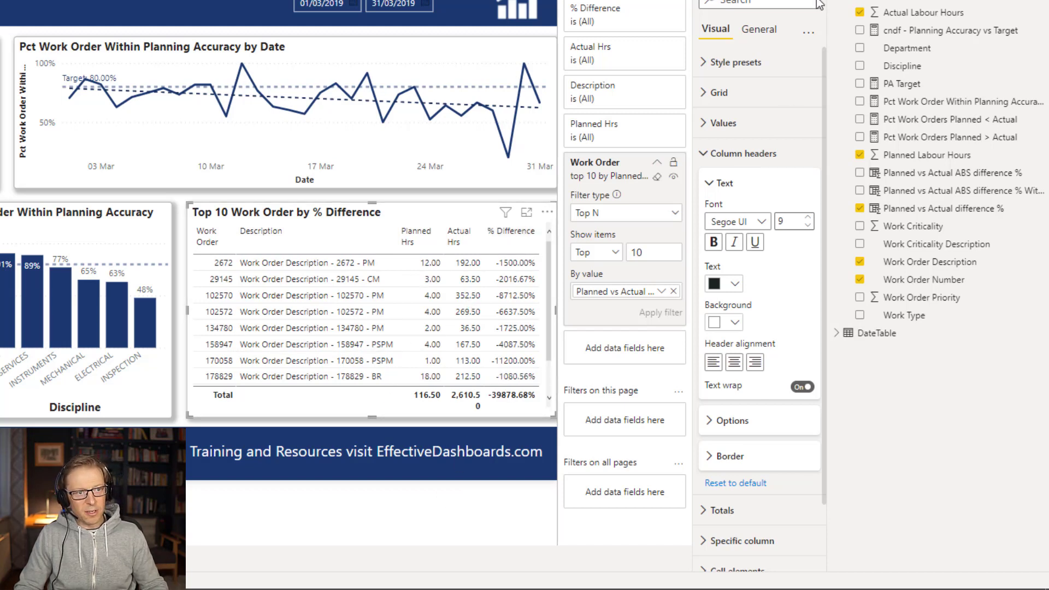
click(657, 163)
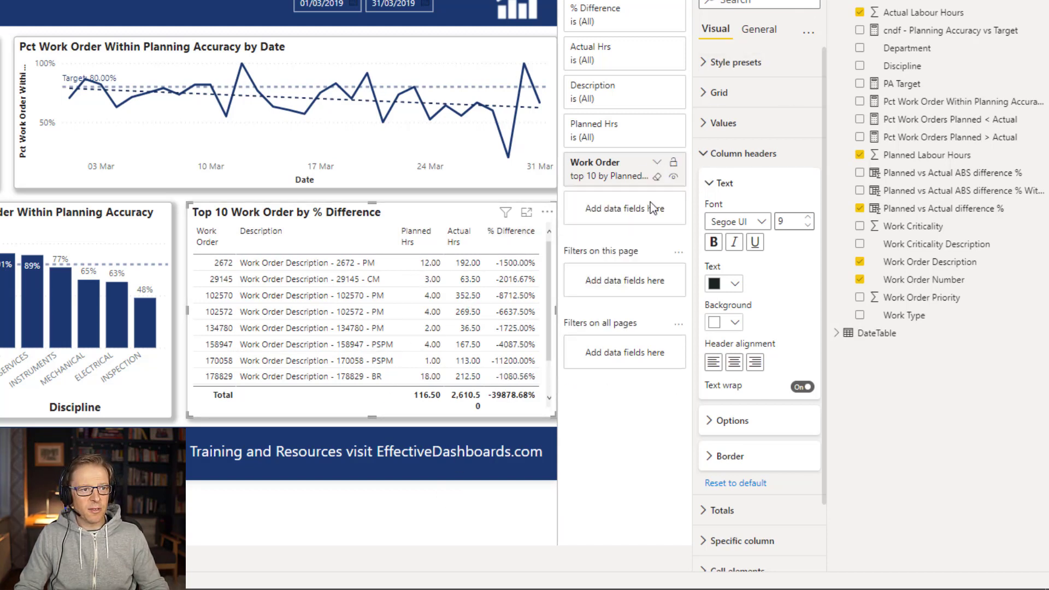
click(708, 155)
click(710, 186)
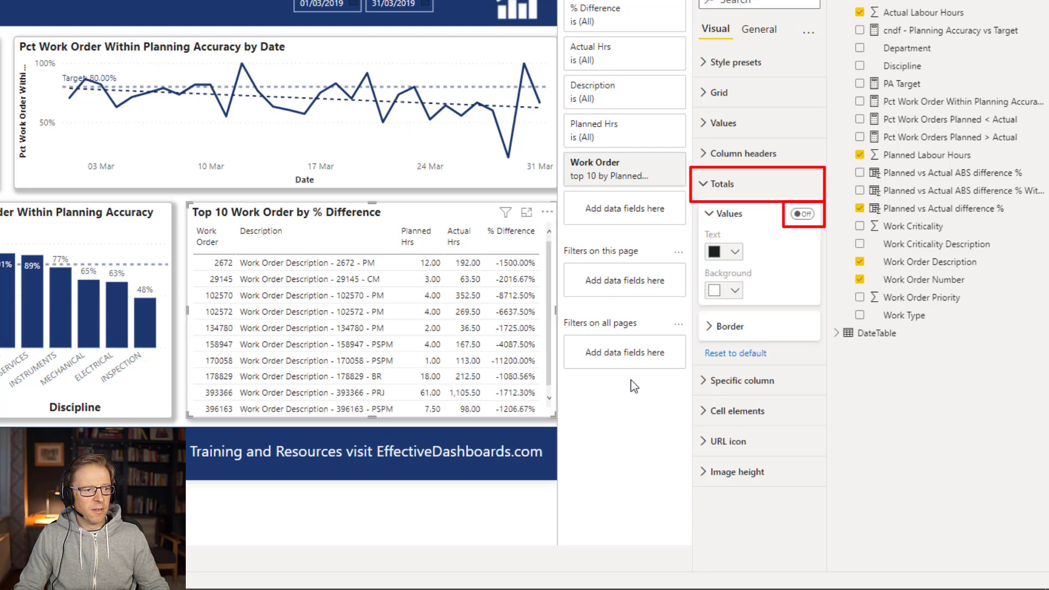
scroll(551, 307, down, 1)
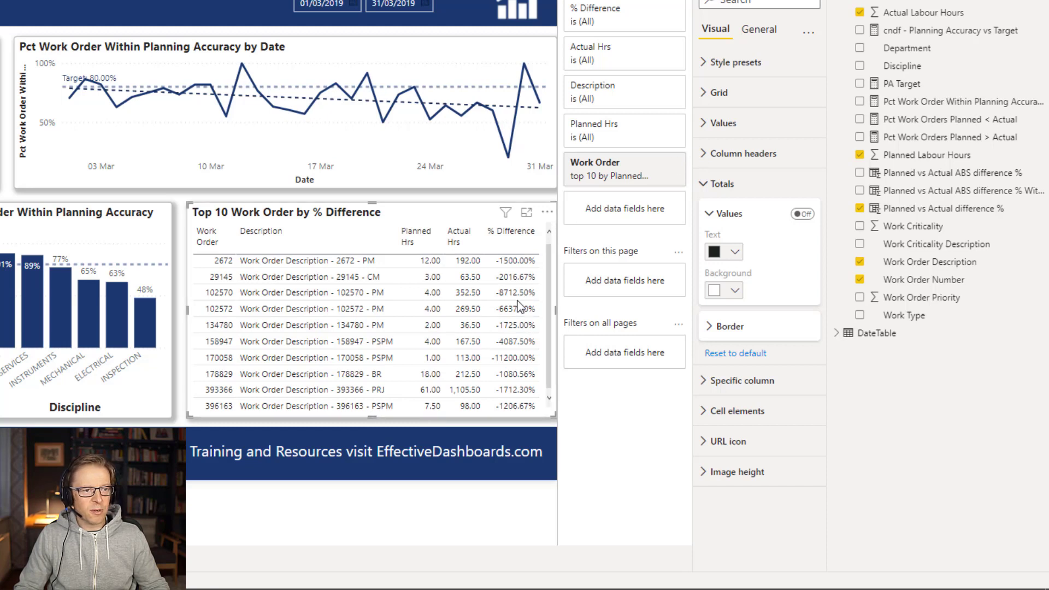
Step: Set the font size of the top 10 table's values to 8.5 and deselect the table
click(723, 123)
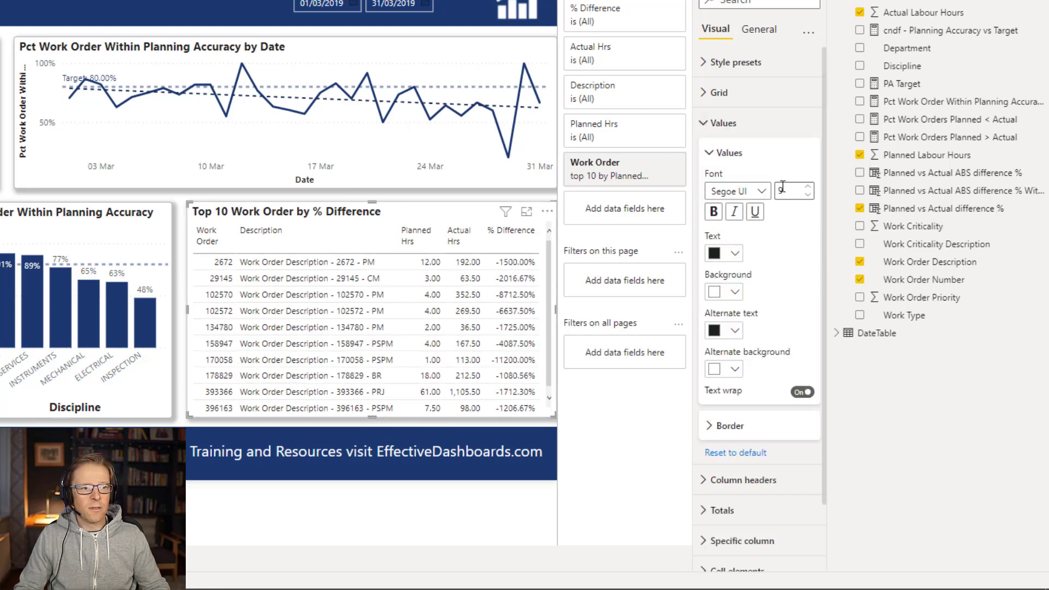
key(BackSpace)
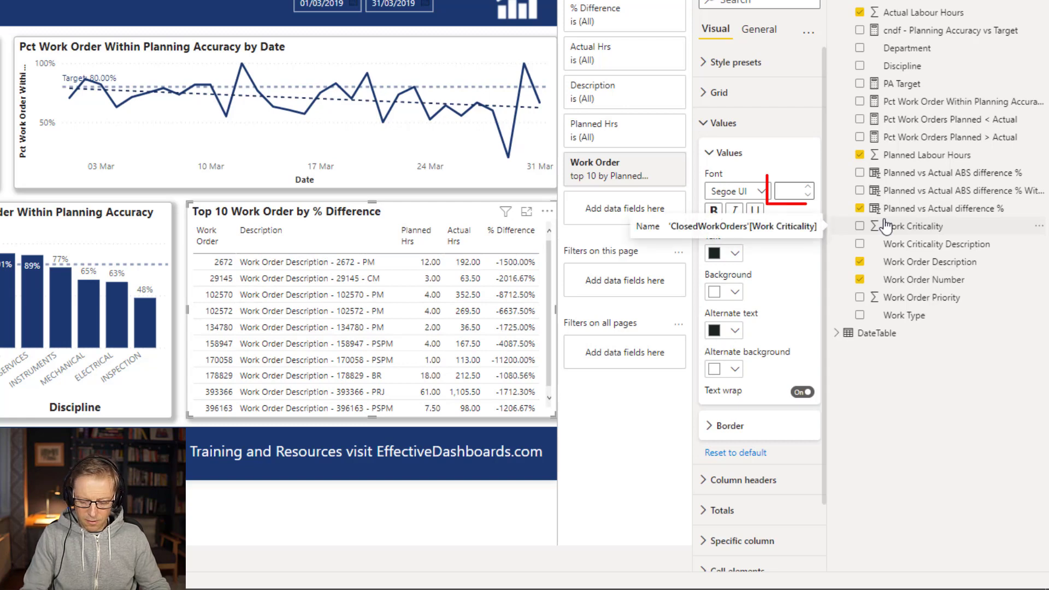
text(8.5)
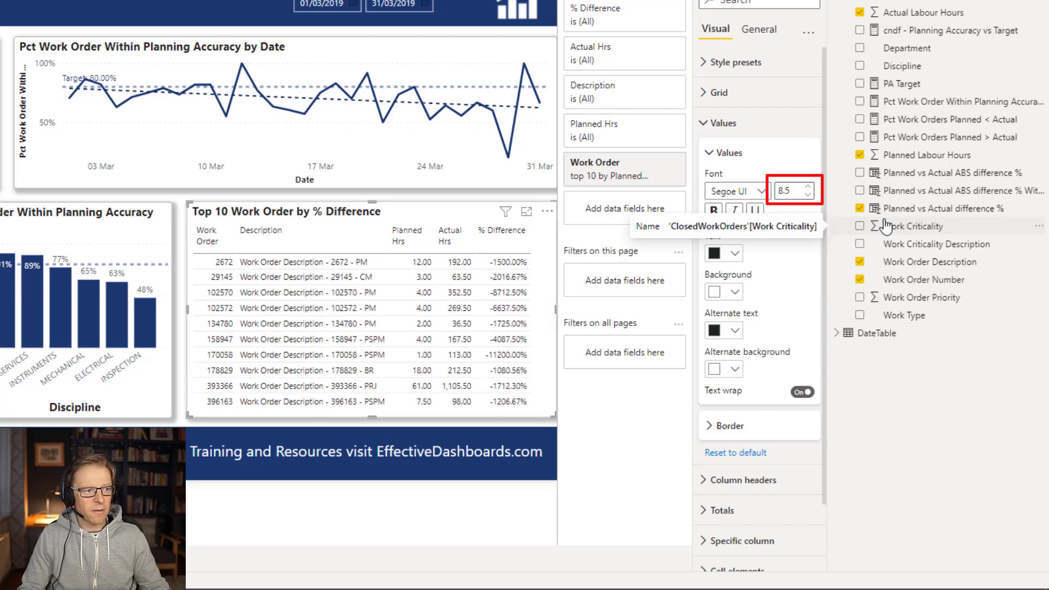
click(369, 421)
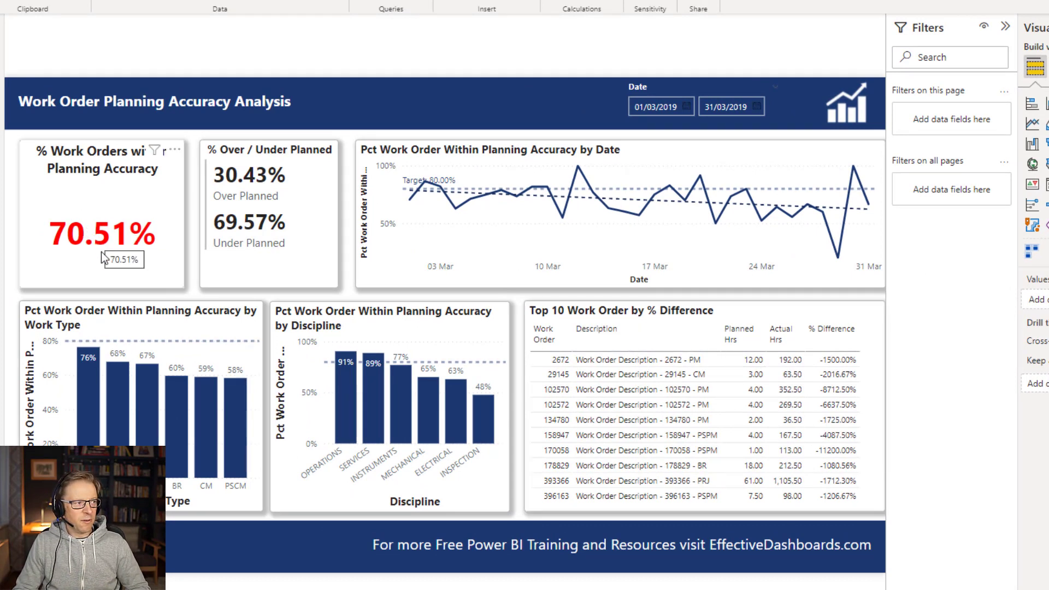
Step: Turn on the category label for the % Work Orders Planning Accuracy card
click(94, 207)
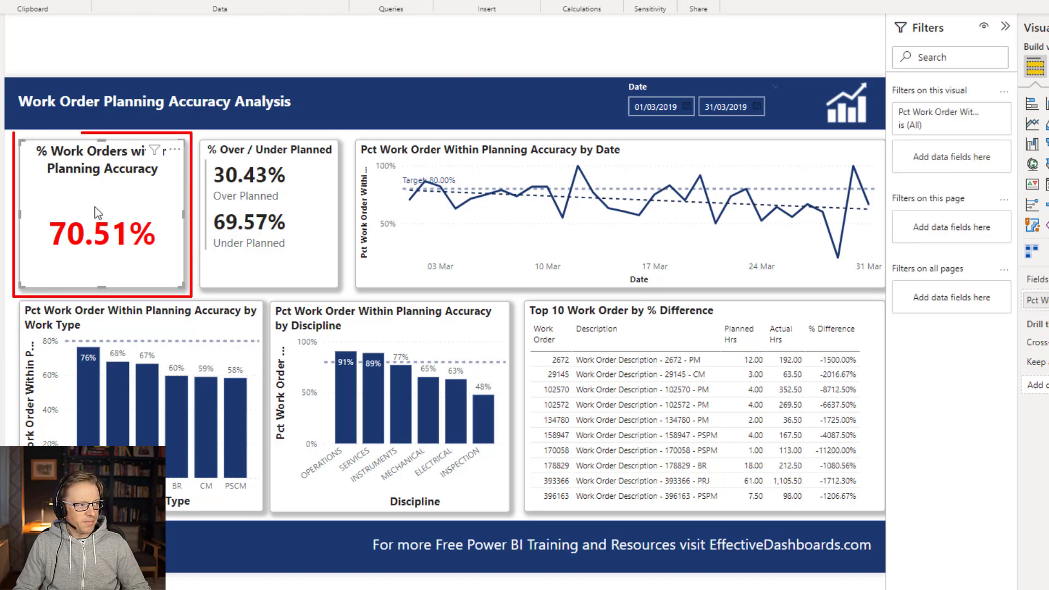
click(995, 66)
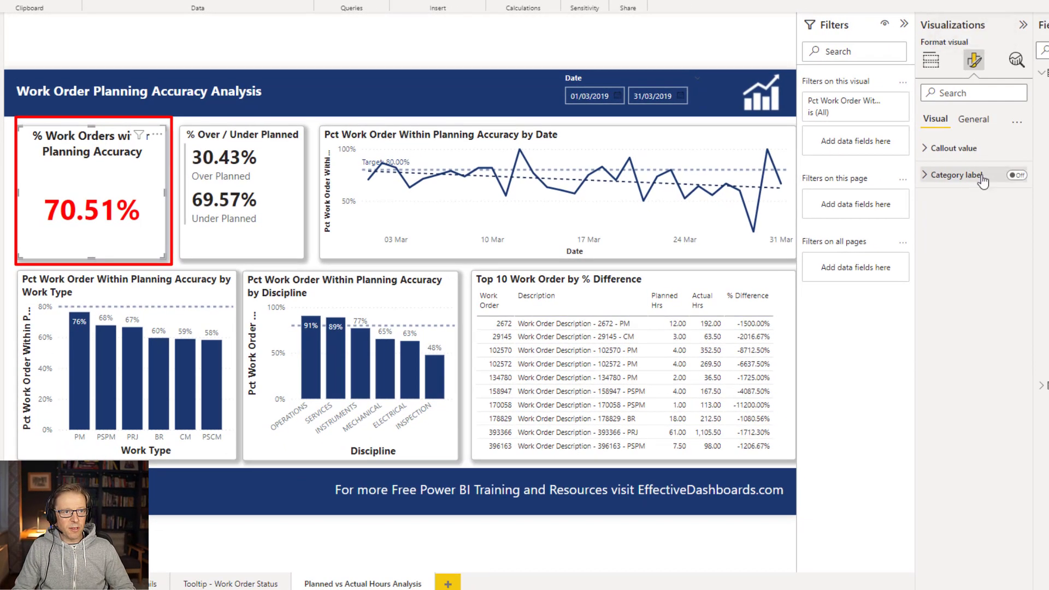
click(1014, 175)
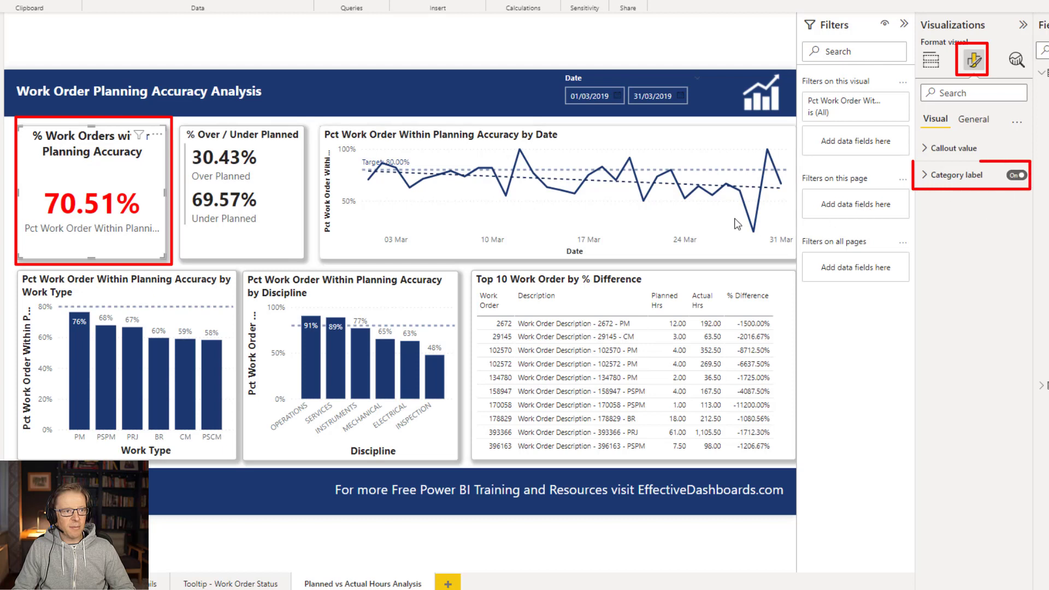
Step: Rename the card's field to "Target <80%" for this visual
click(931, 60)
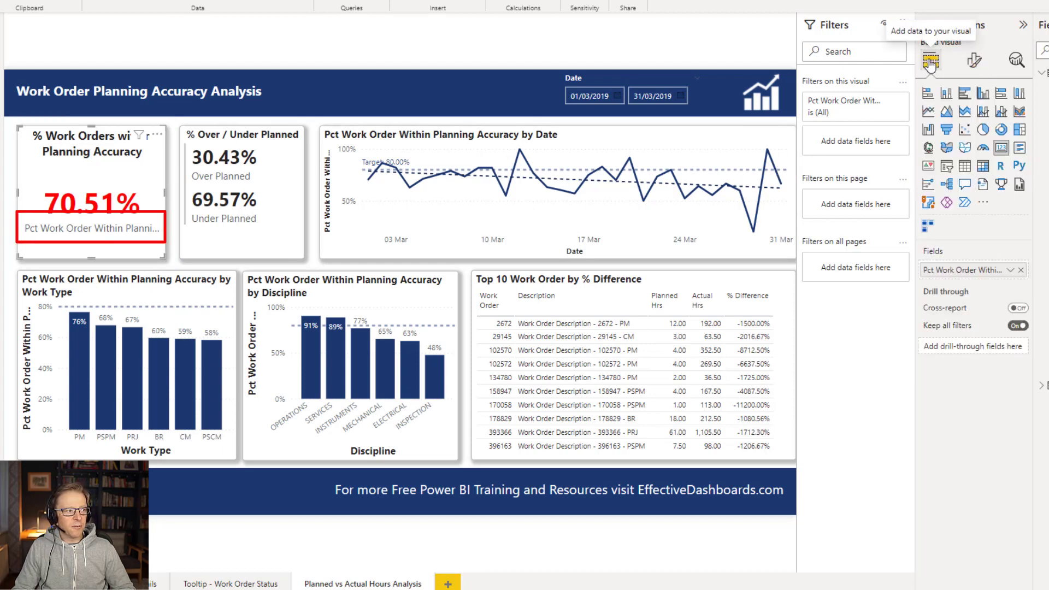
double_click(966, 269)
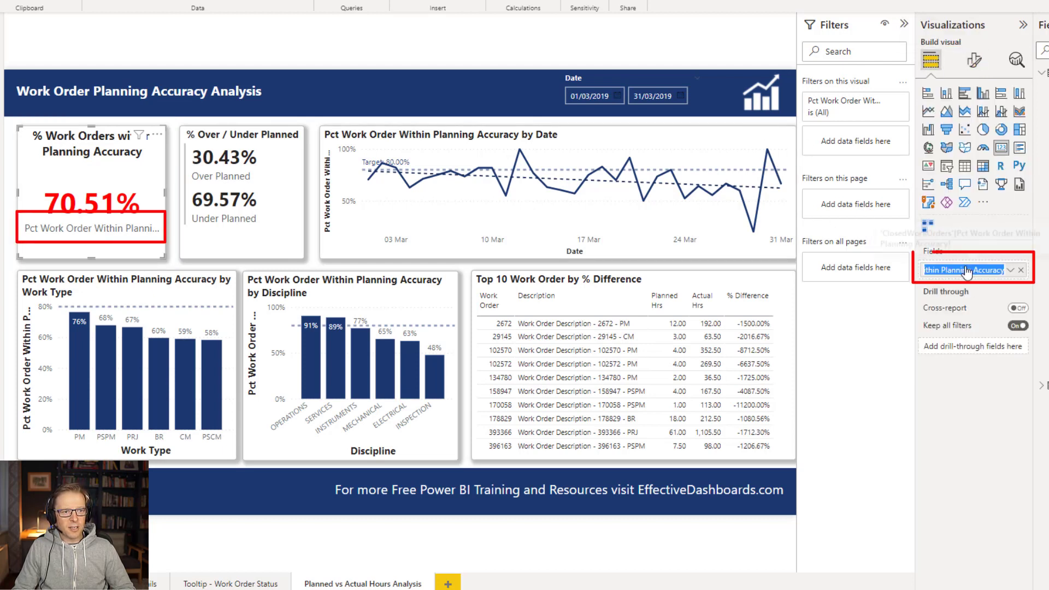
text(Tar)
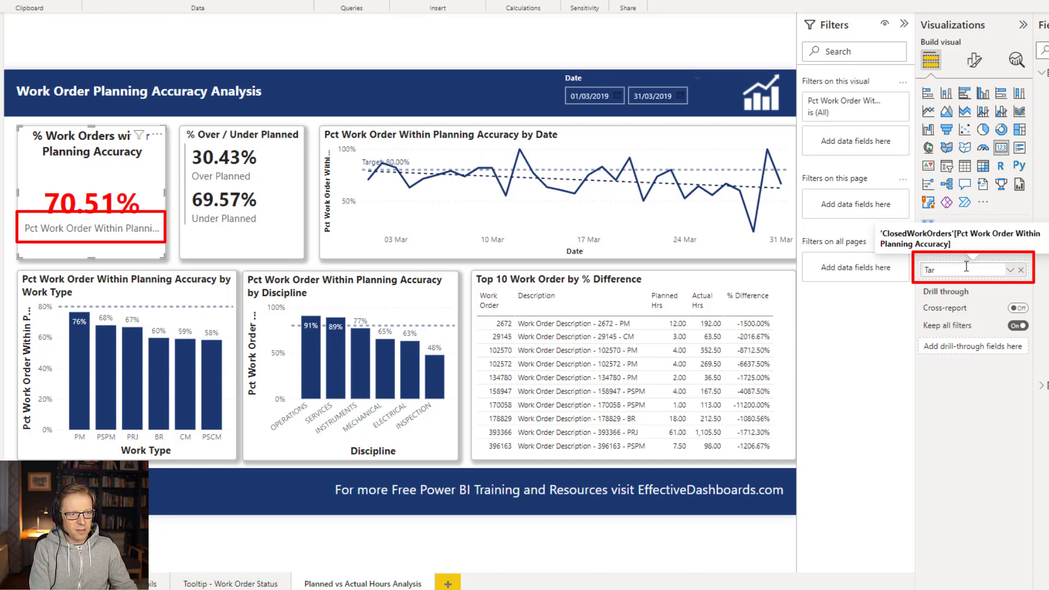
text(get <80%)
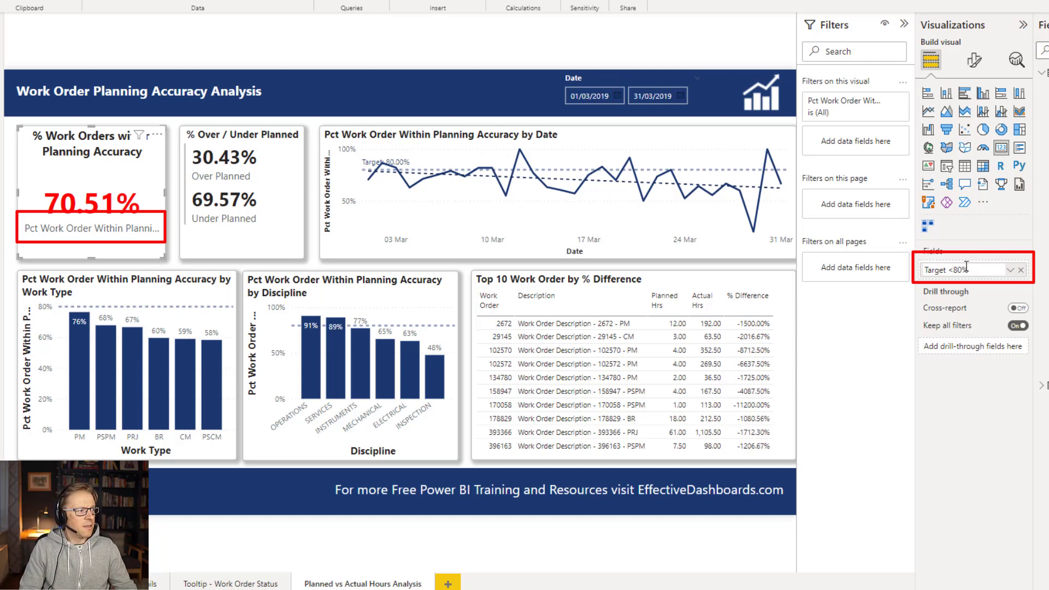
key(Return)
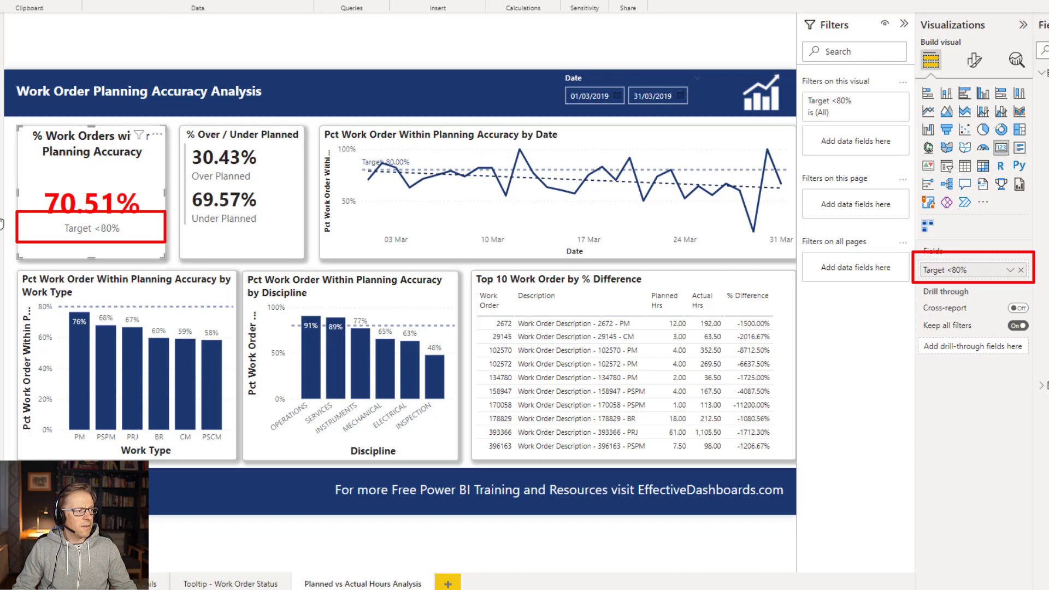